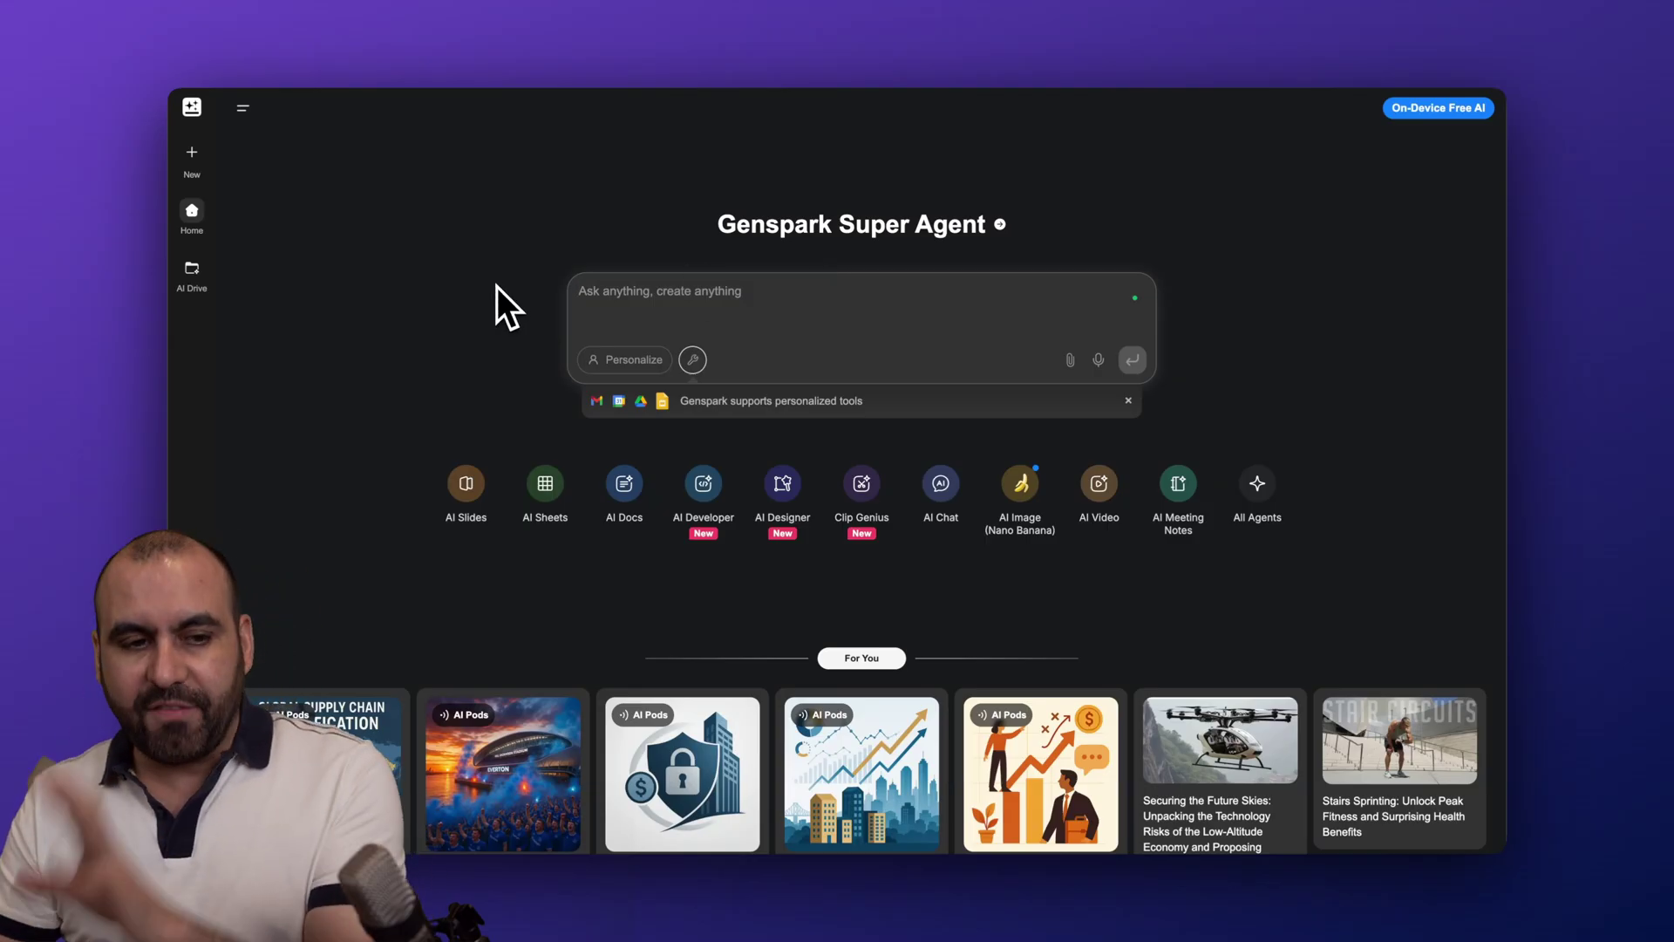
- Review Genspark's personalization settings and cancel without changing anything
mouse_move(195, 161)
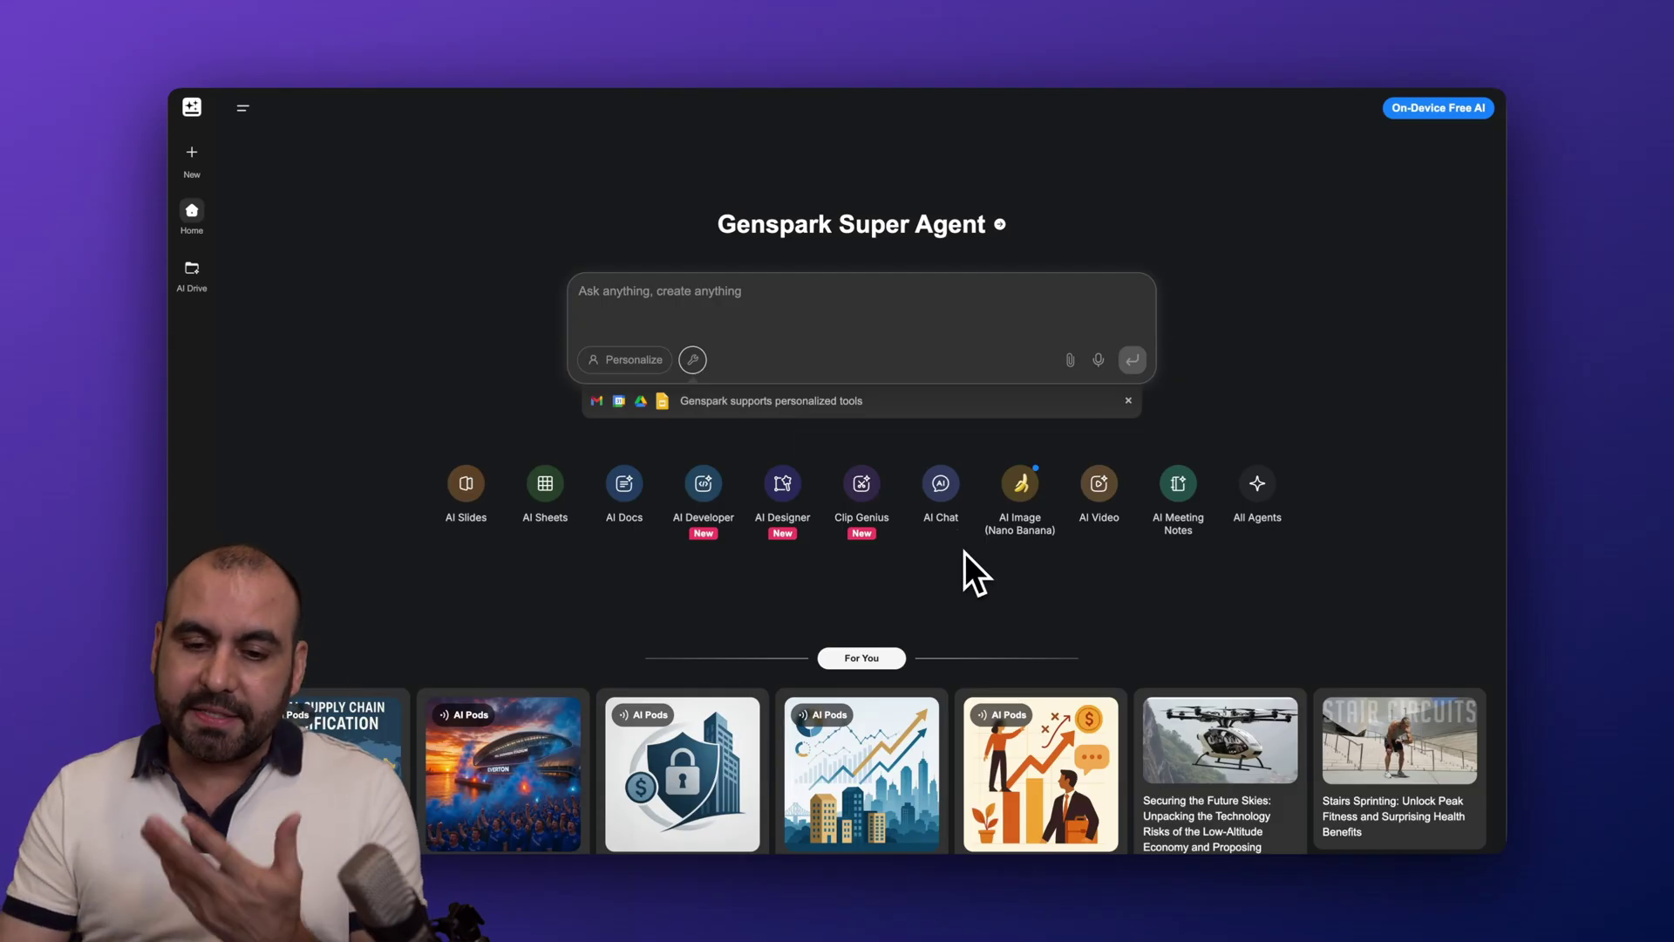
mouse_move(1013, 493)
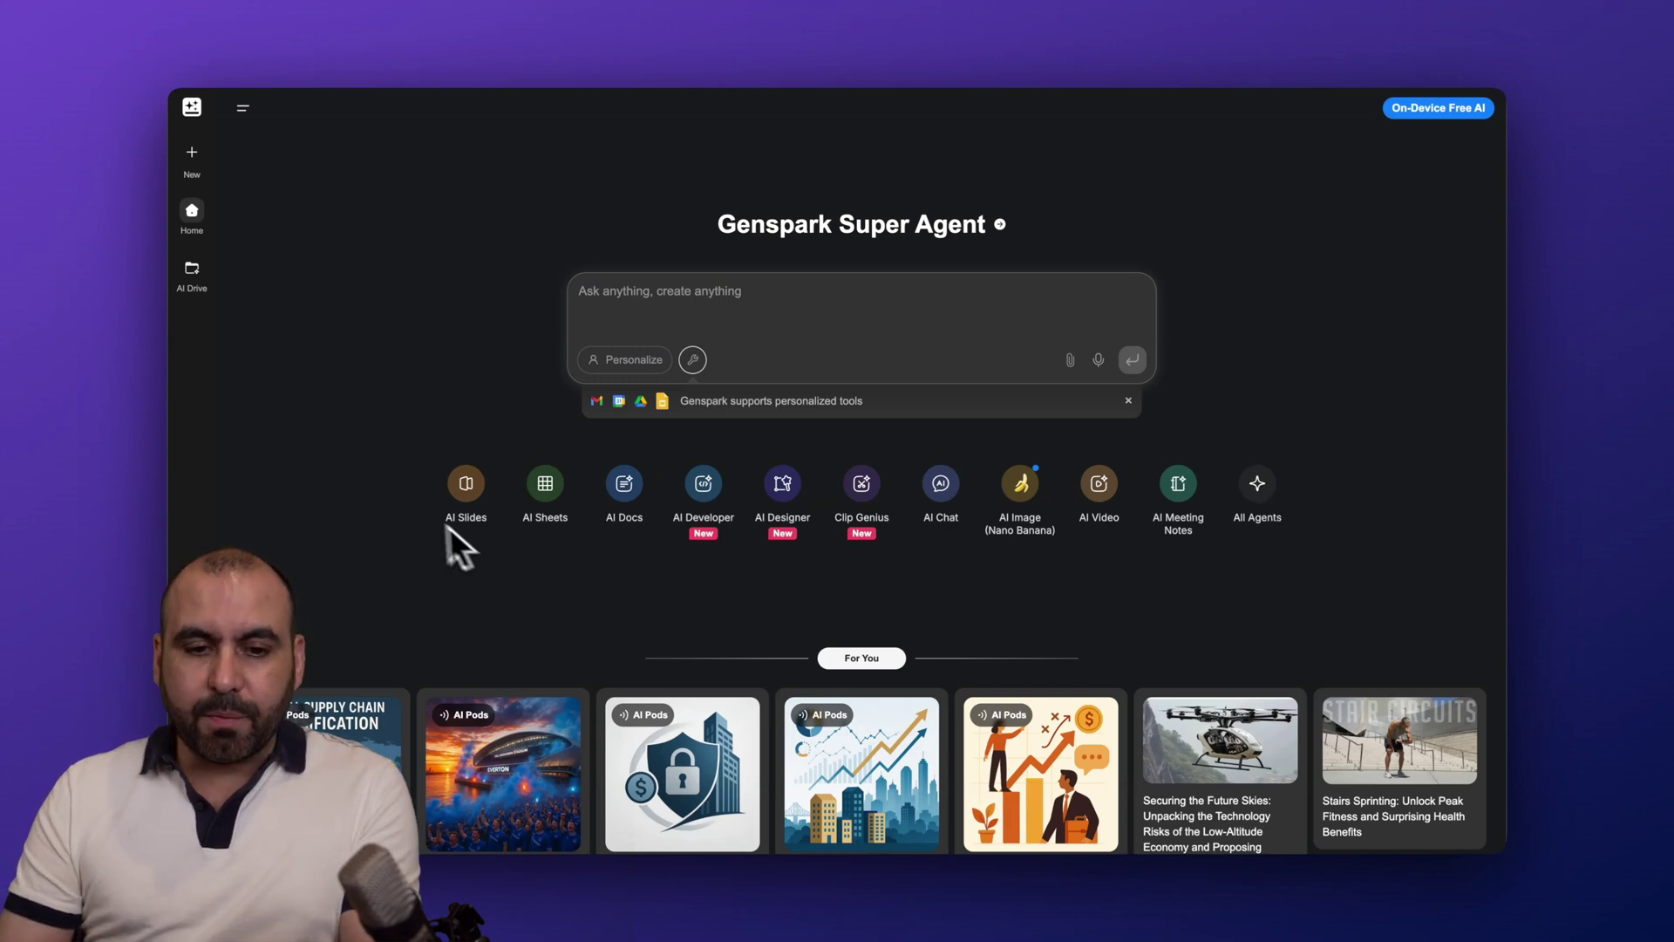
click(635, 359)
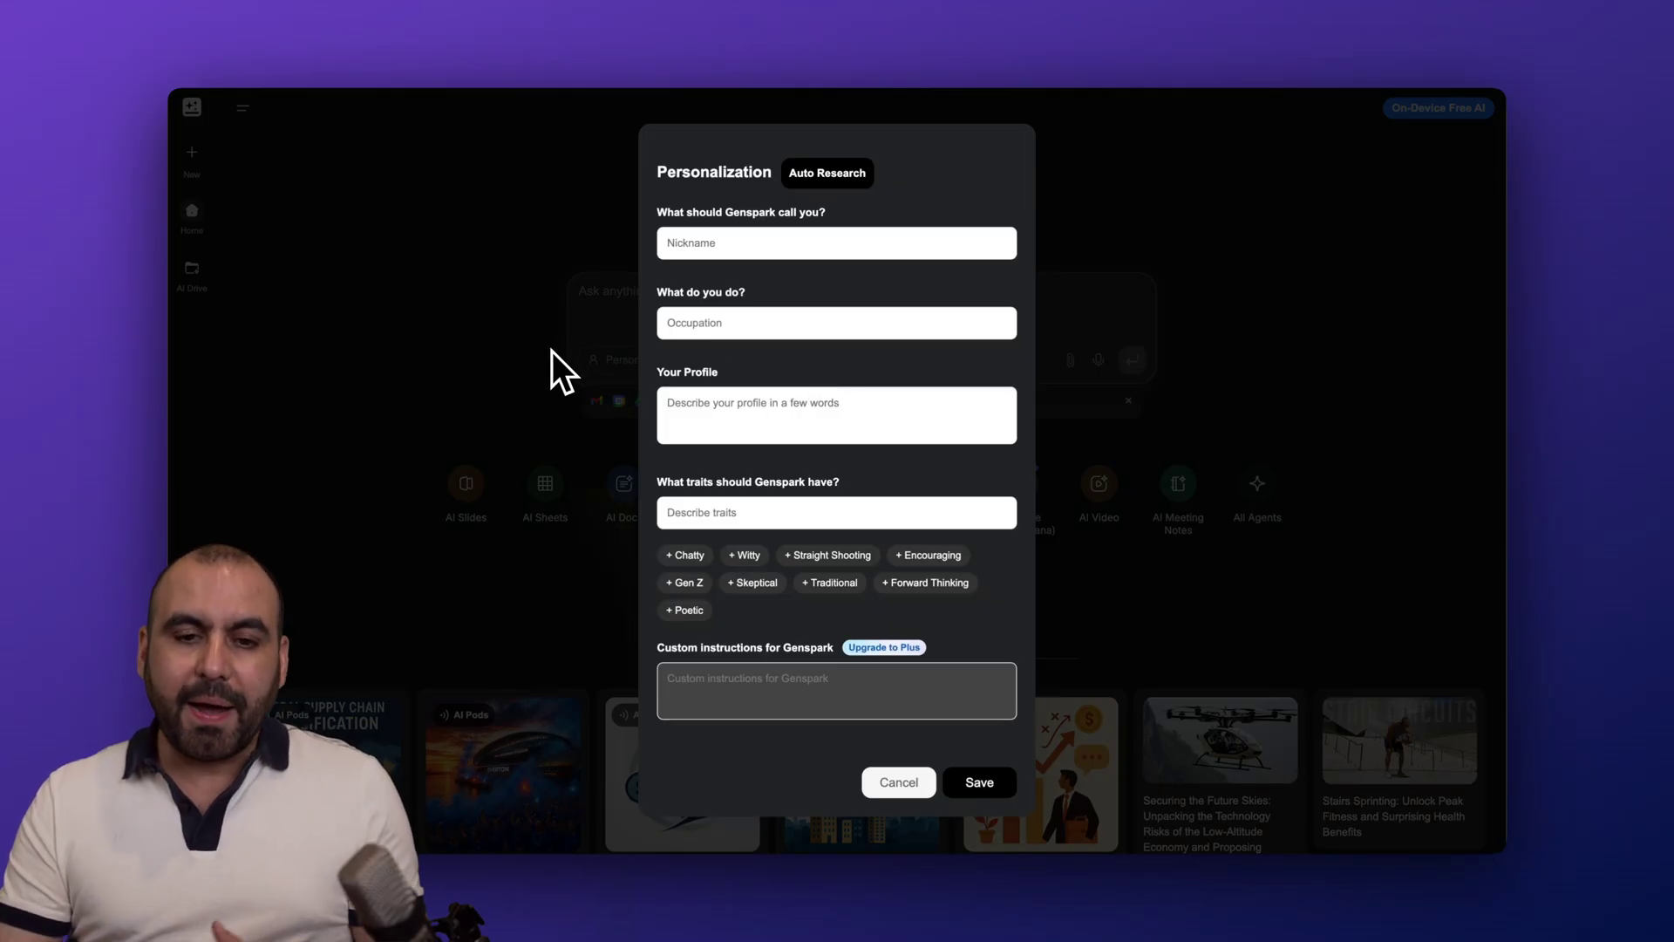
click(897, 783)
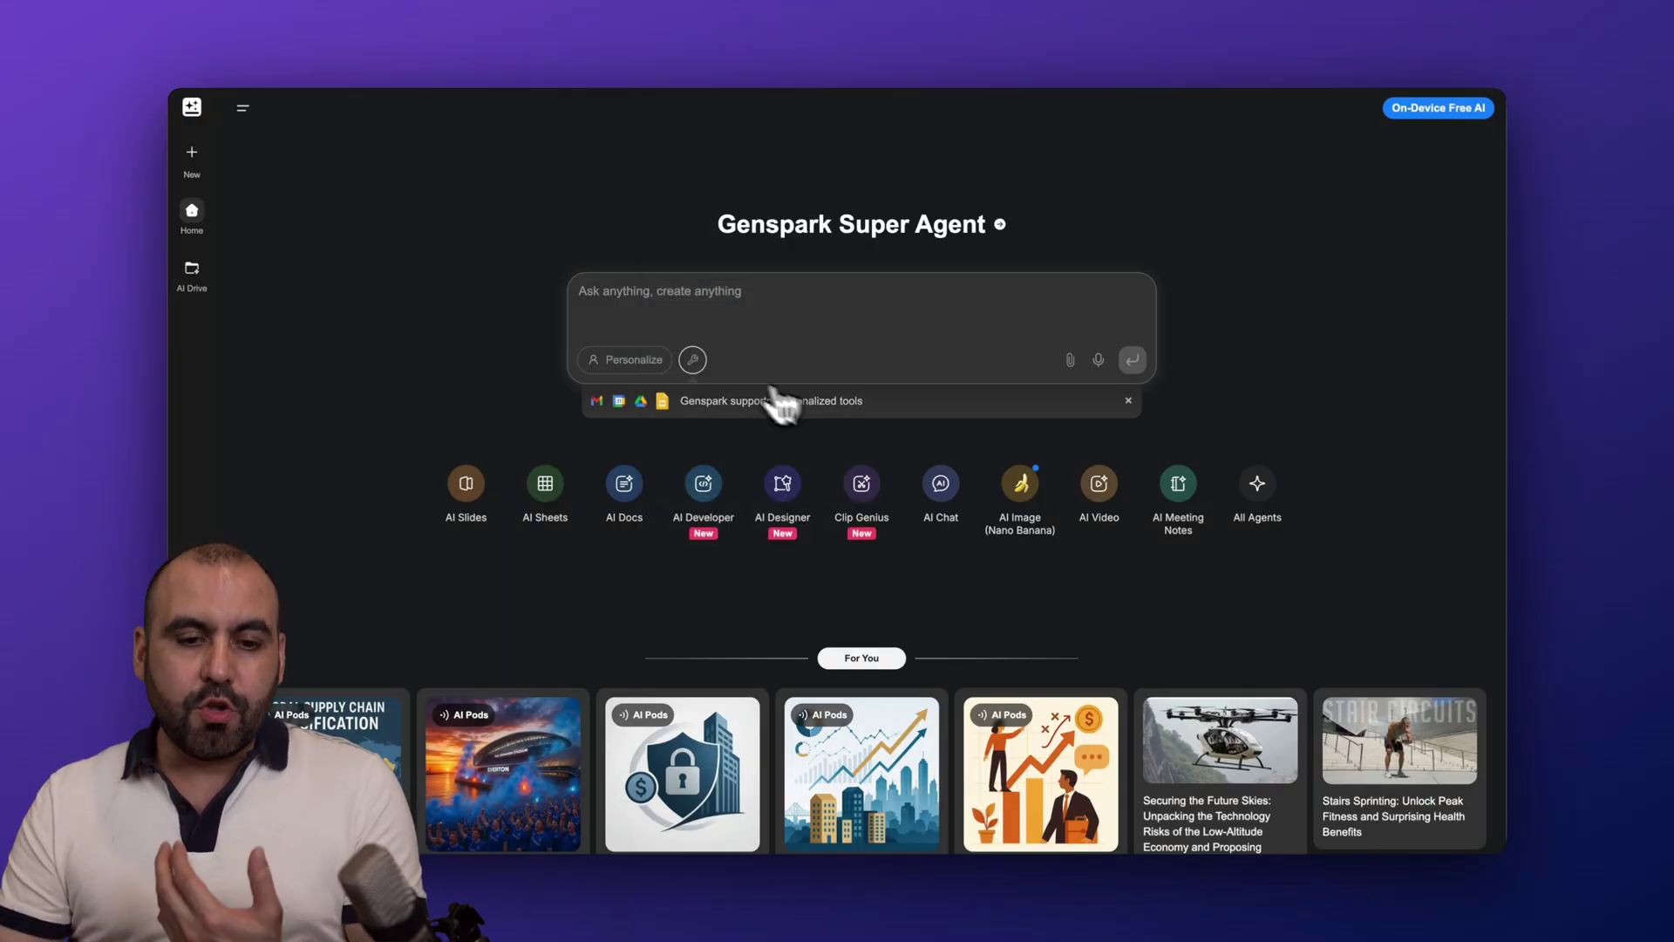
- Browse the list of installable tools, then close it unchanged
click(692, 360)
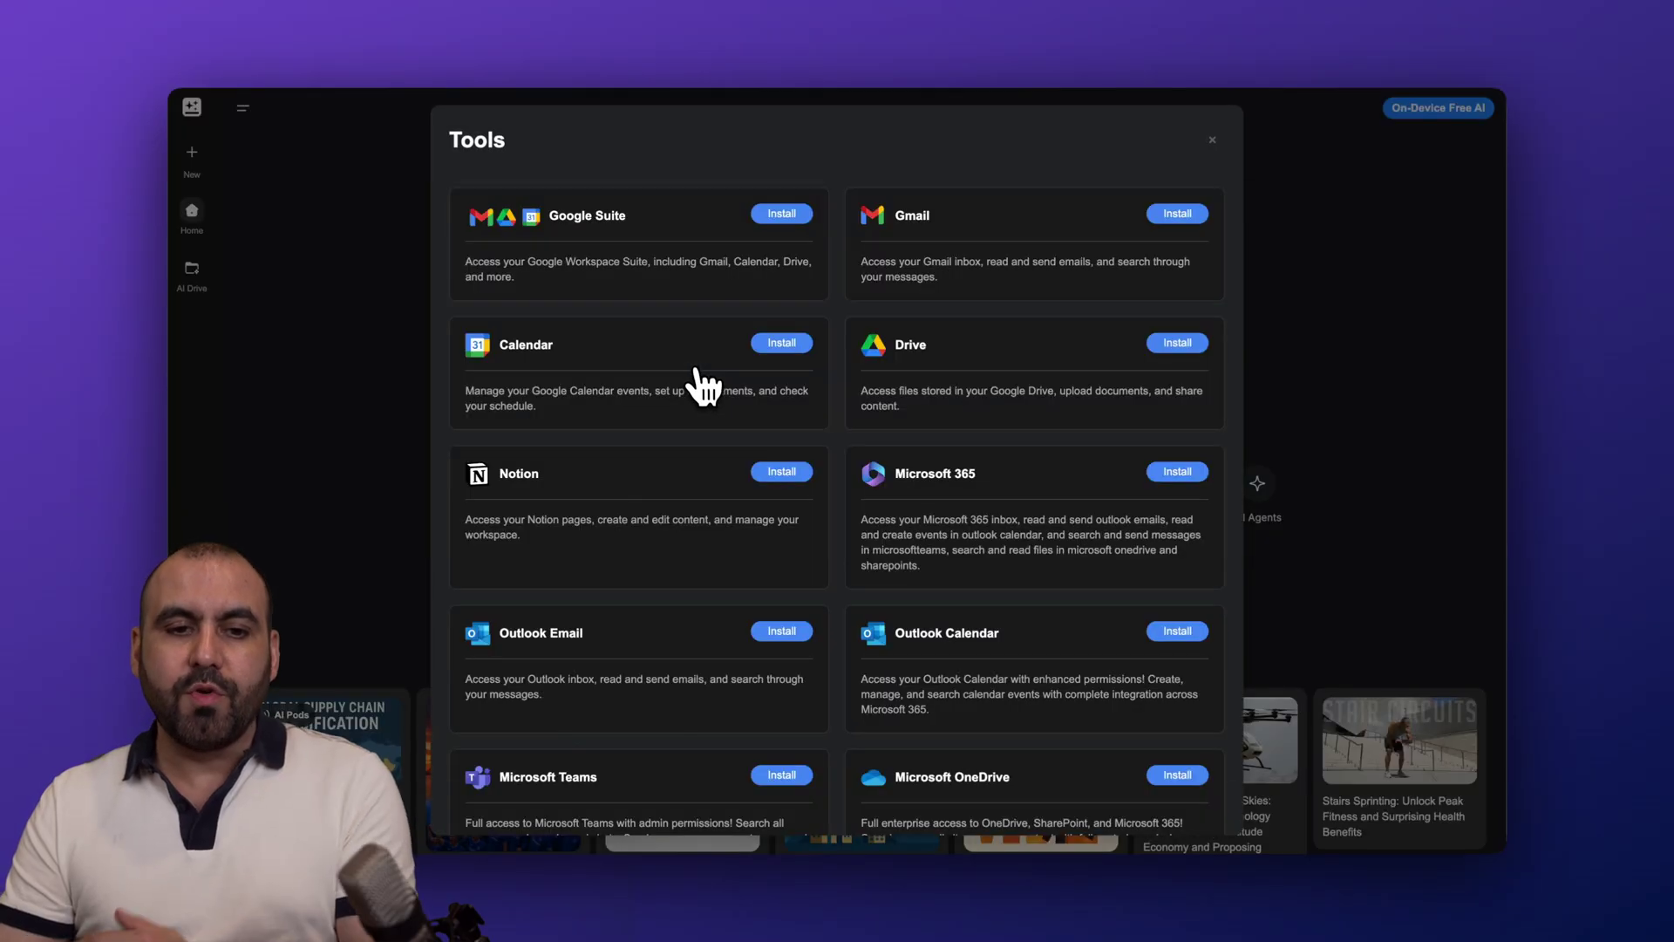
scroll(844, 578, down, 10)
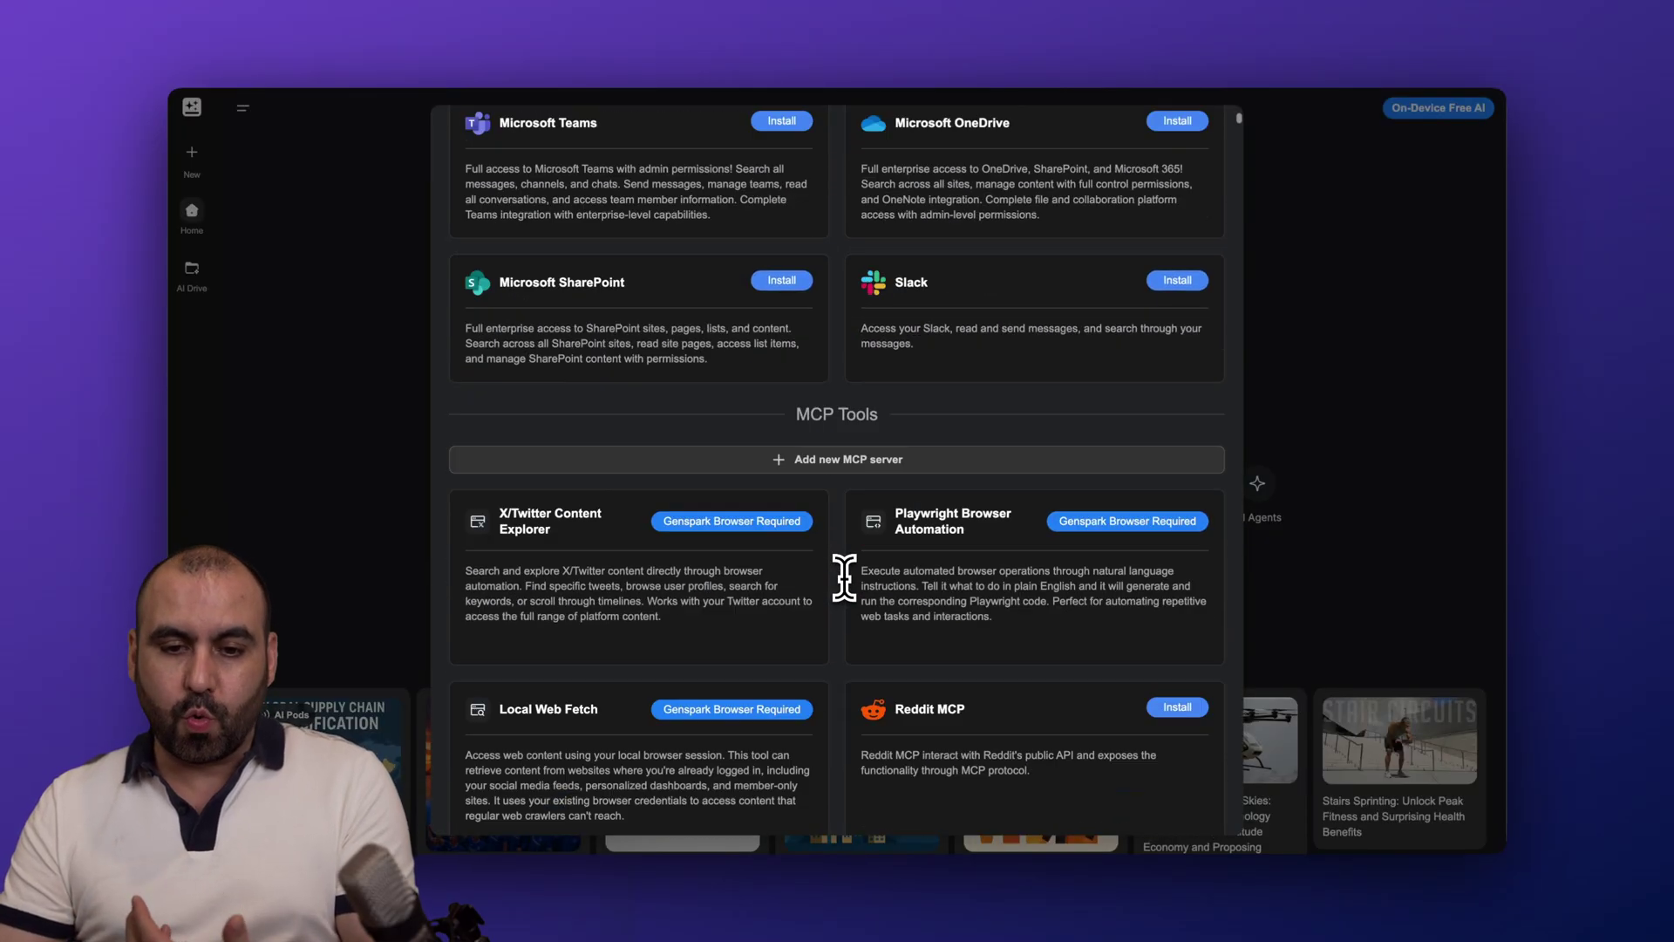
scroll(844, 577, up, 10)
click(1297, 402)
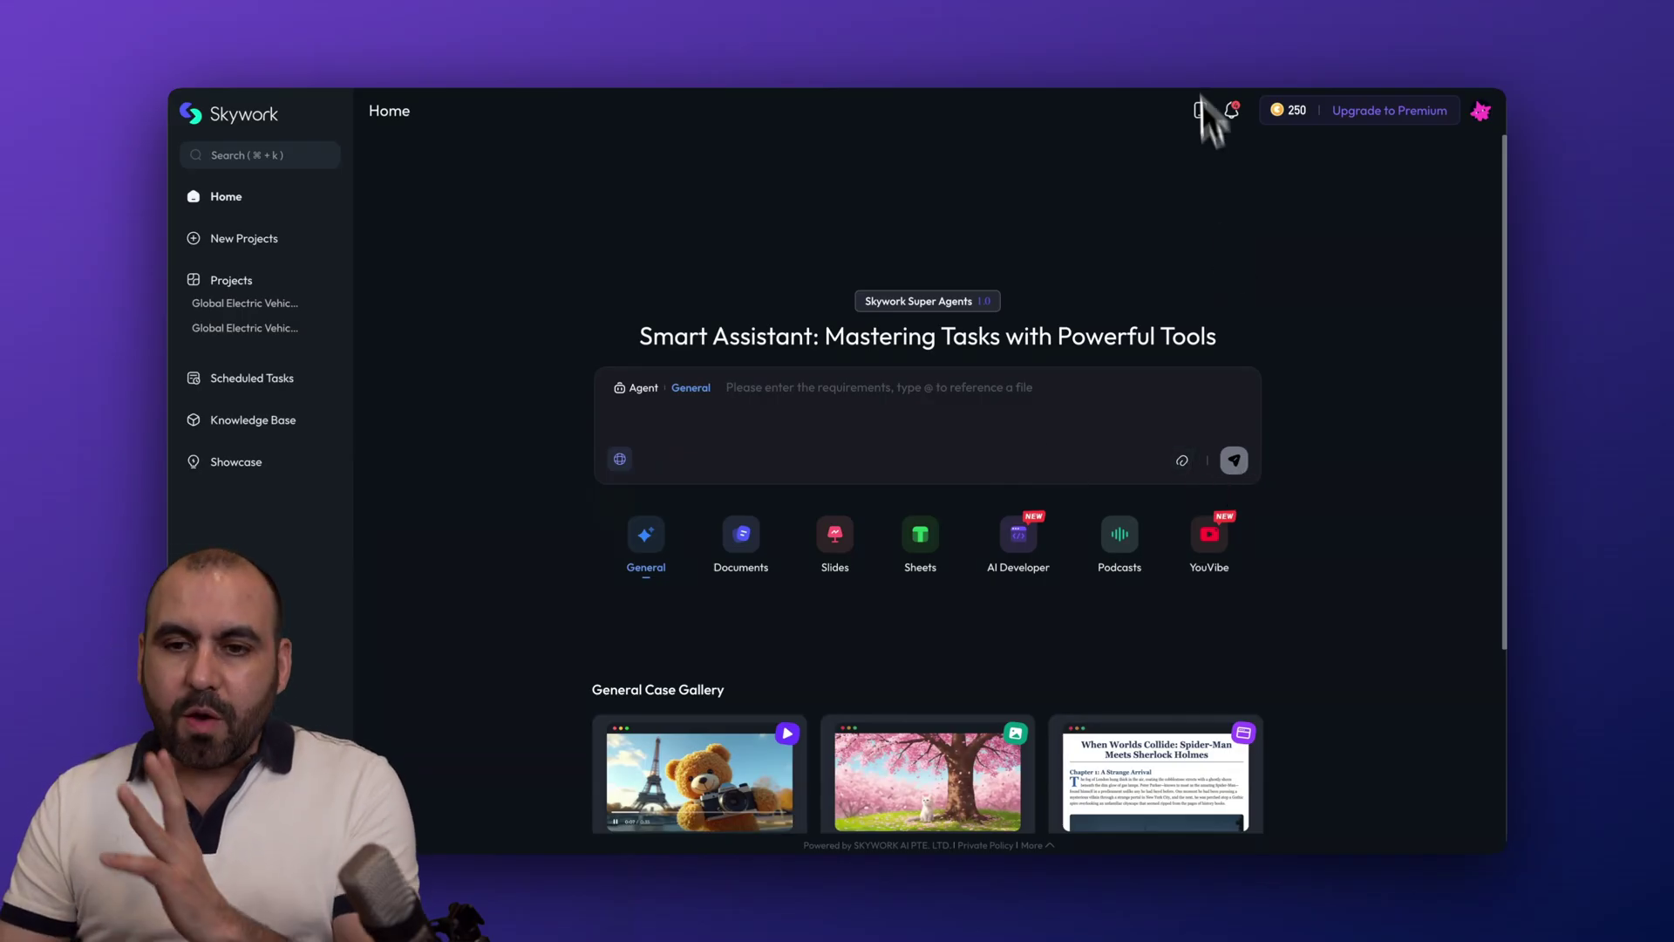
click(1193, 33)
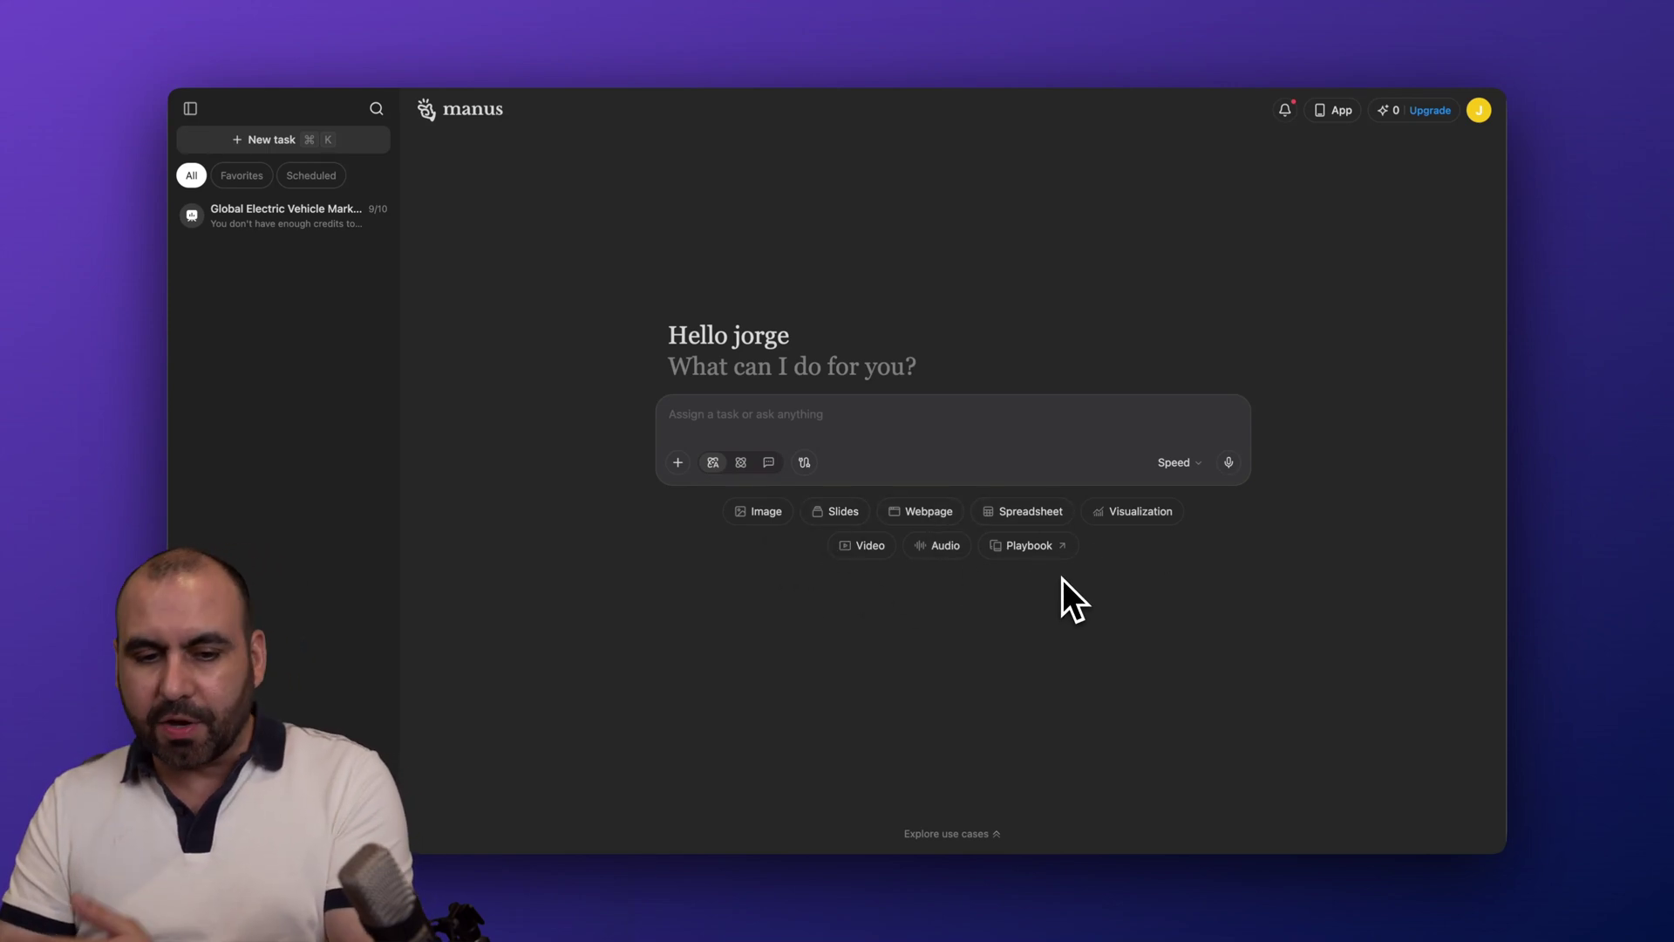
- Look over Manus's attachment options, connectable apps and Speed versus Quality modes, then close them
click(678, 463)
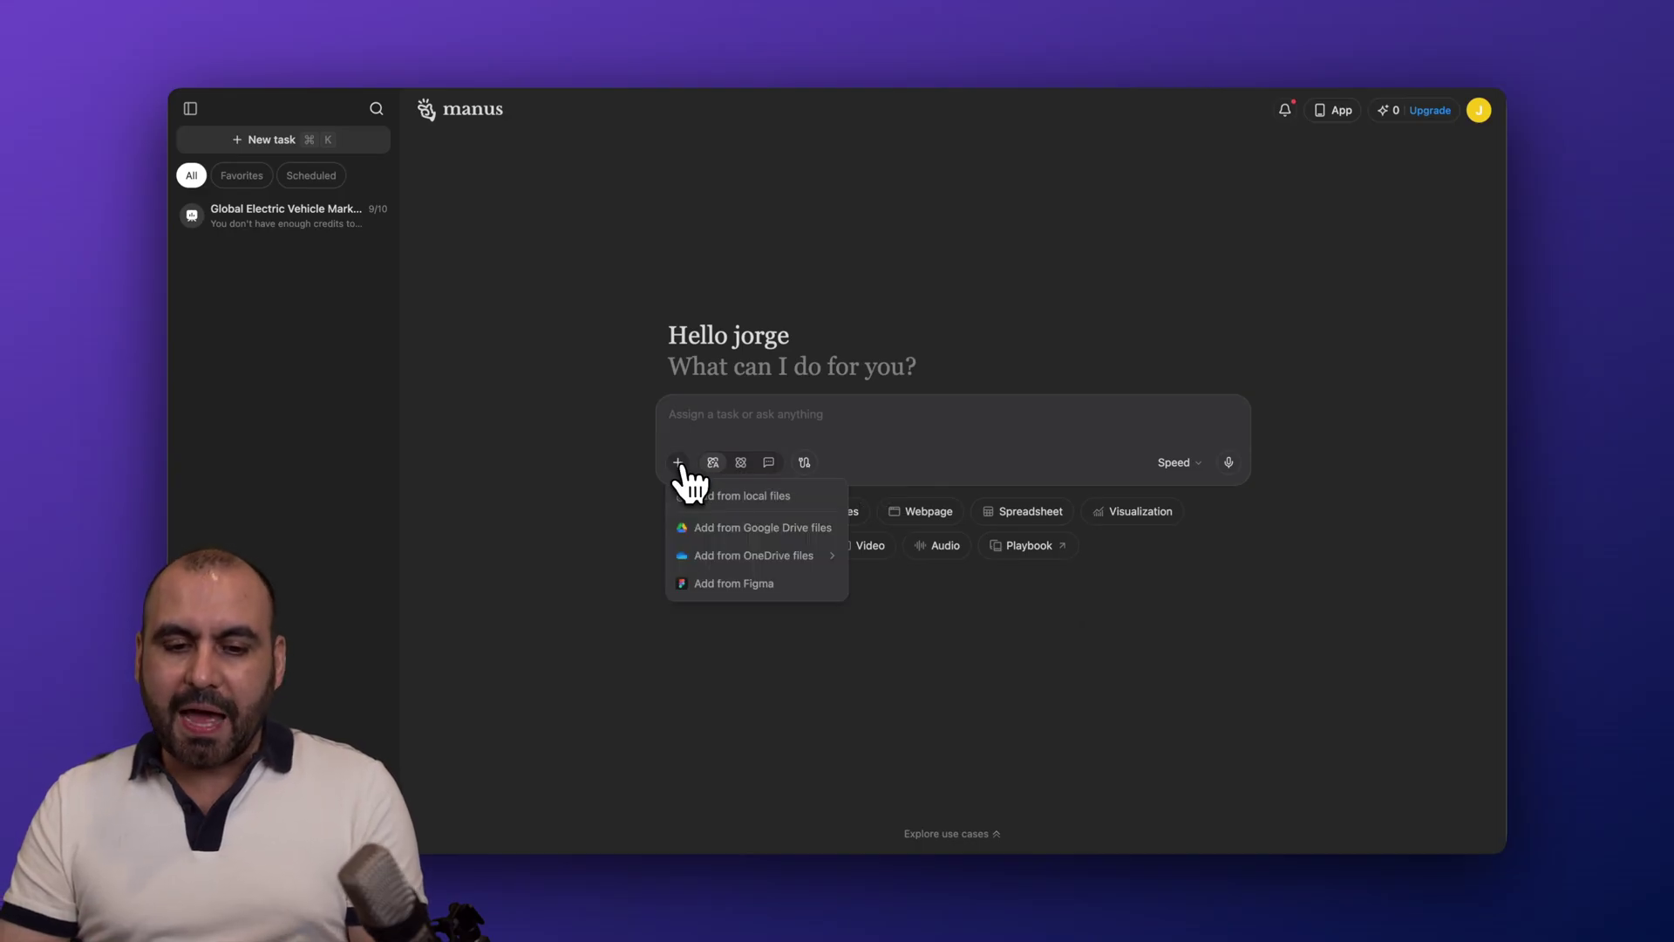
click(614, 534)
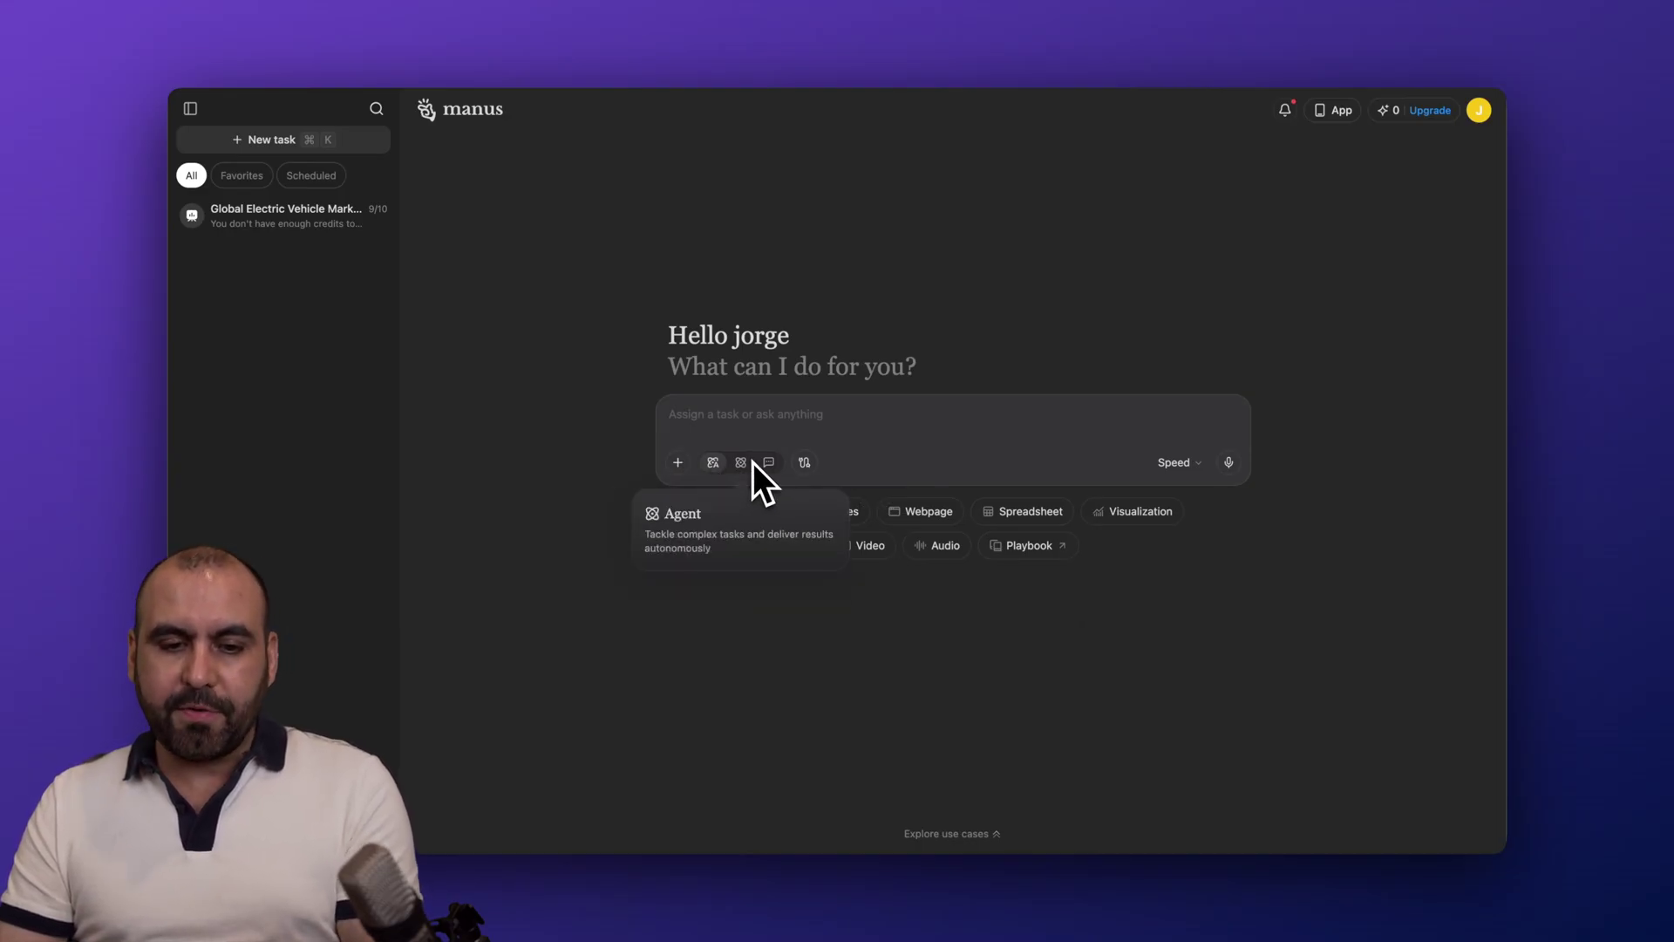
click(803, 462)
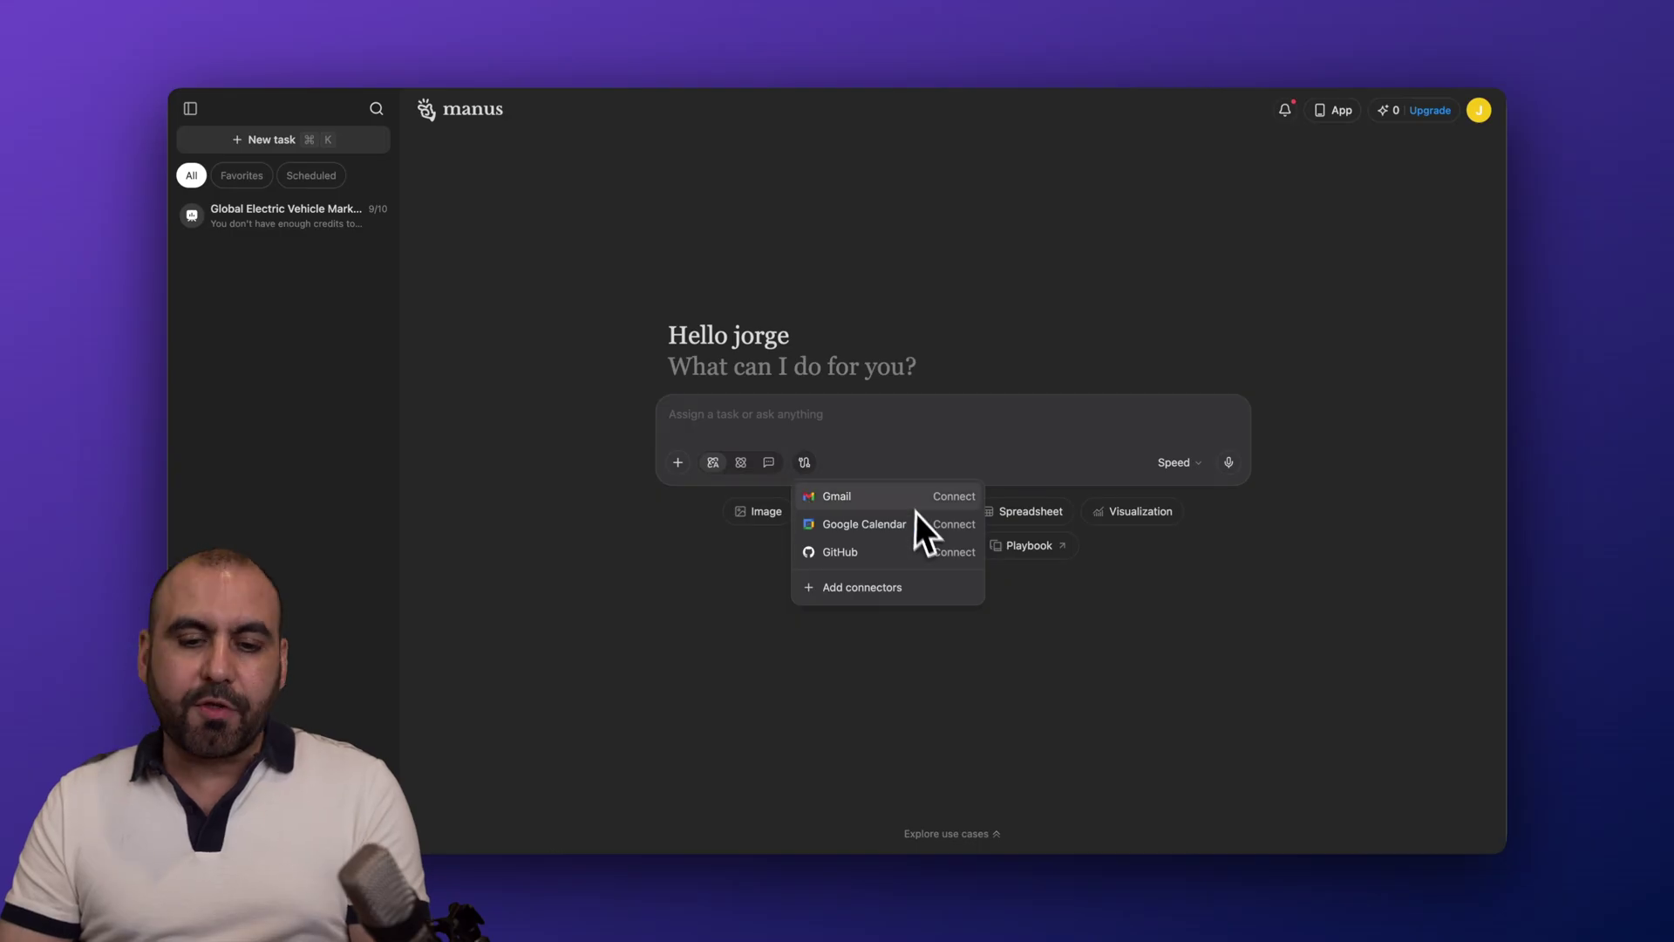
click(1100, 417)
click(1177, 462)
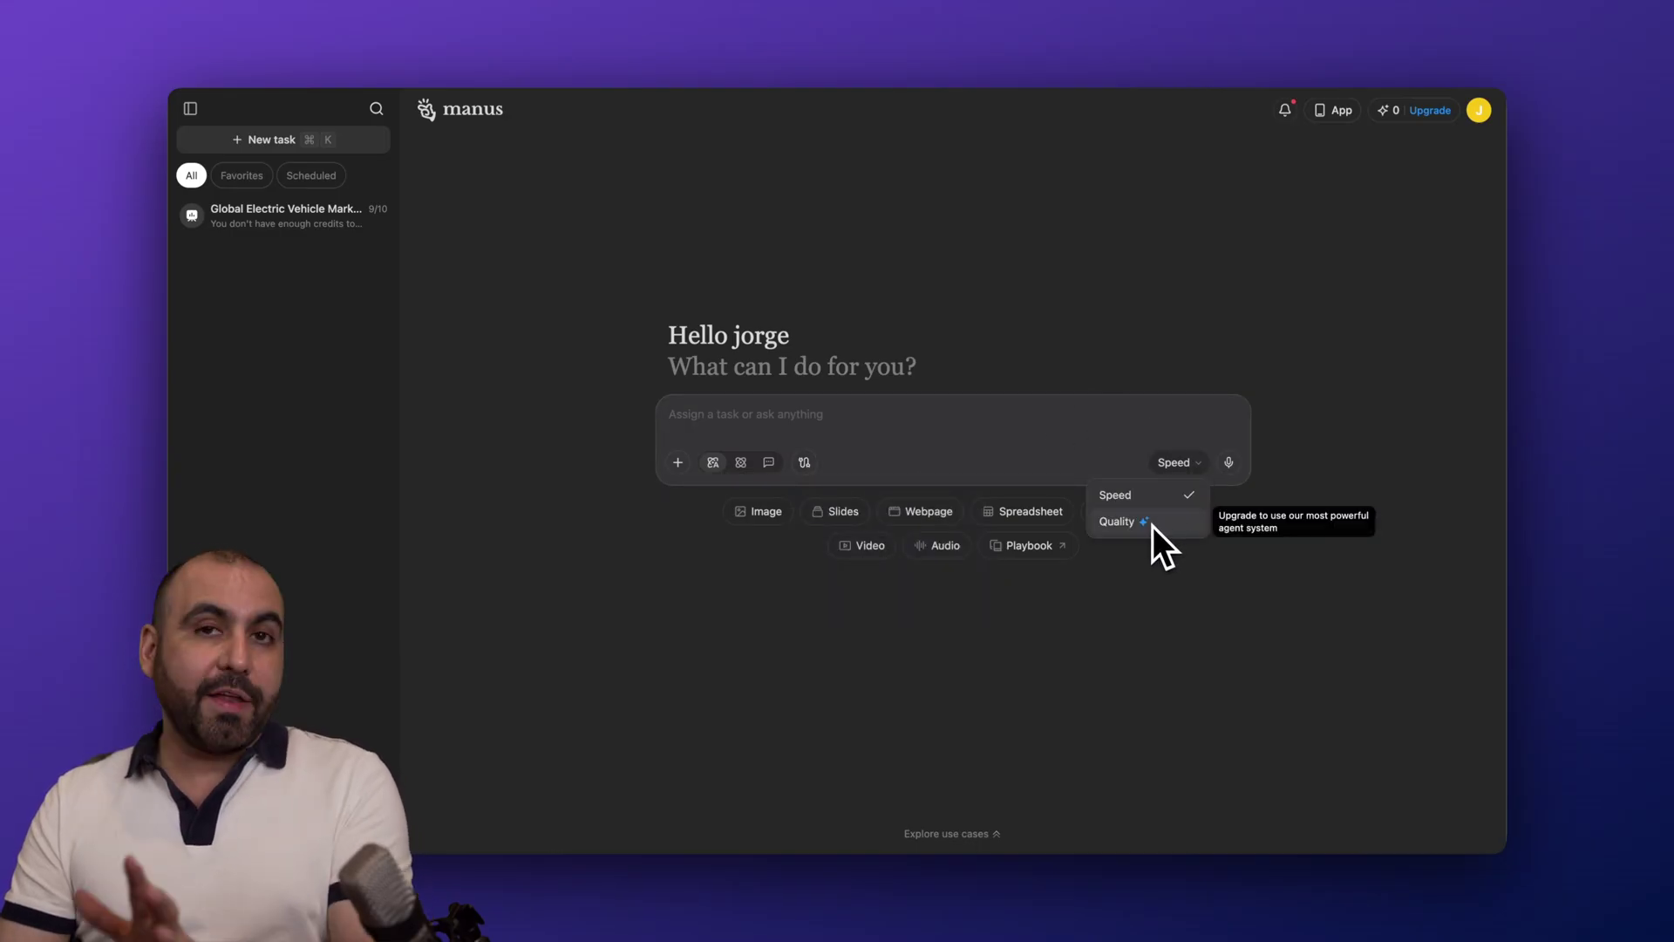
click(1143, 614)
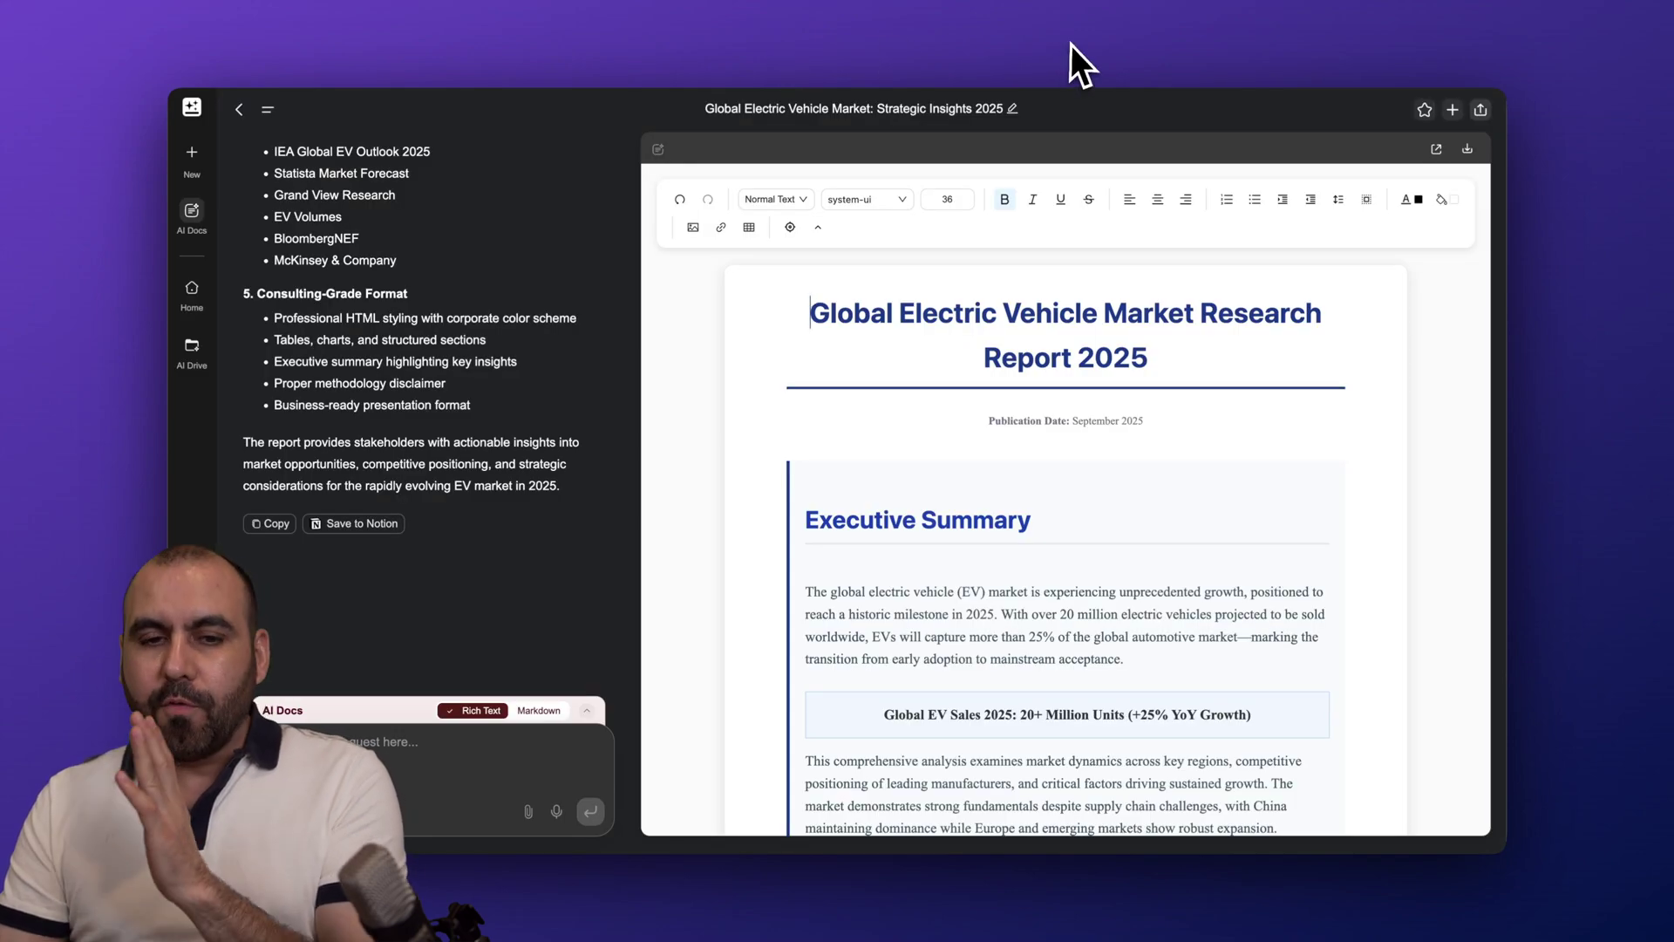
scroll(558, 209, up, 15)
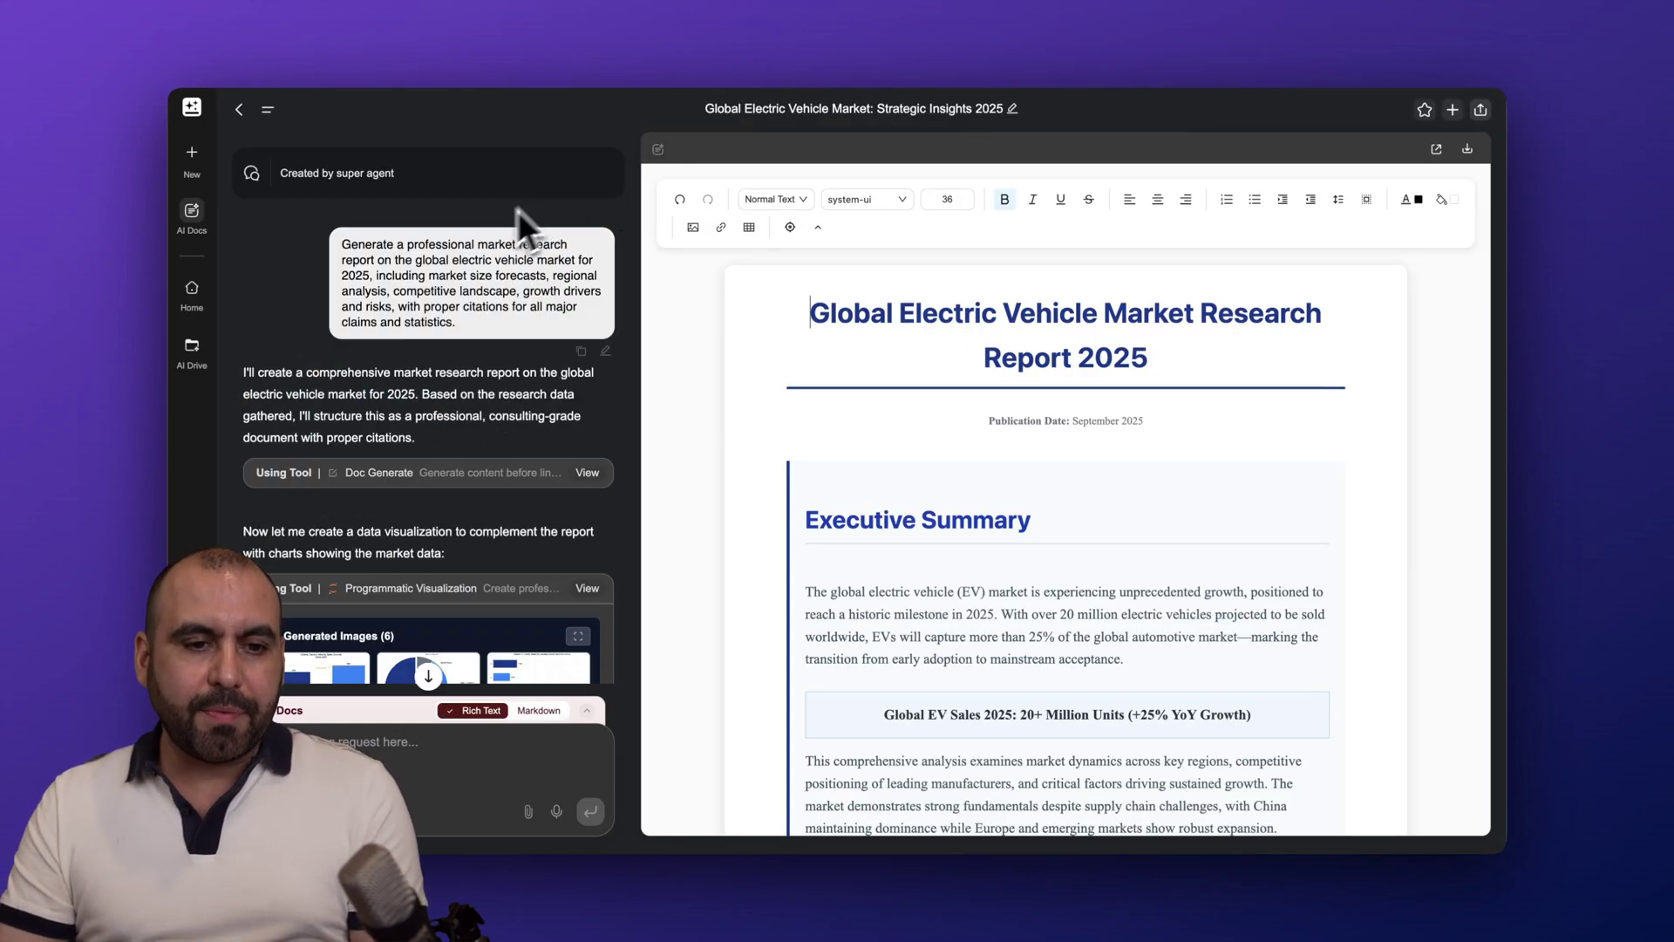
drag(336, 245, 546, 331)
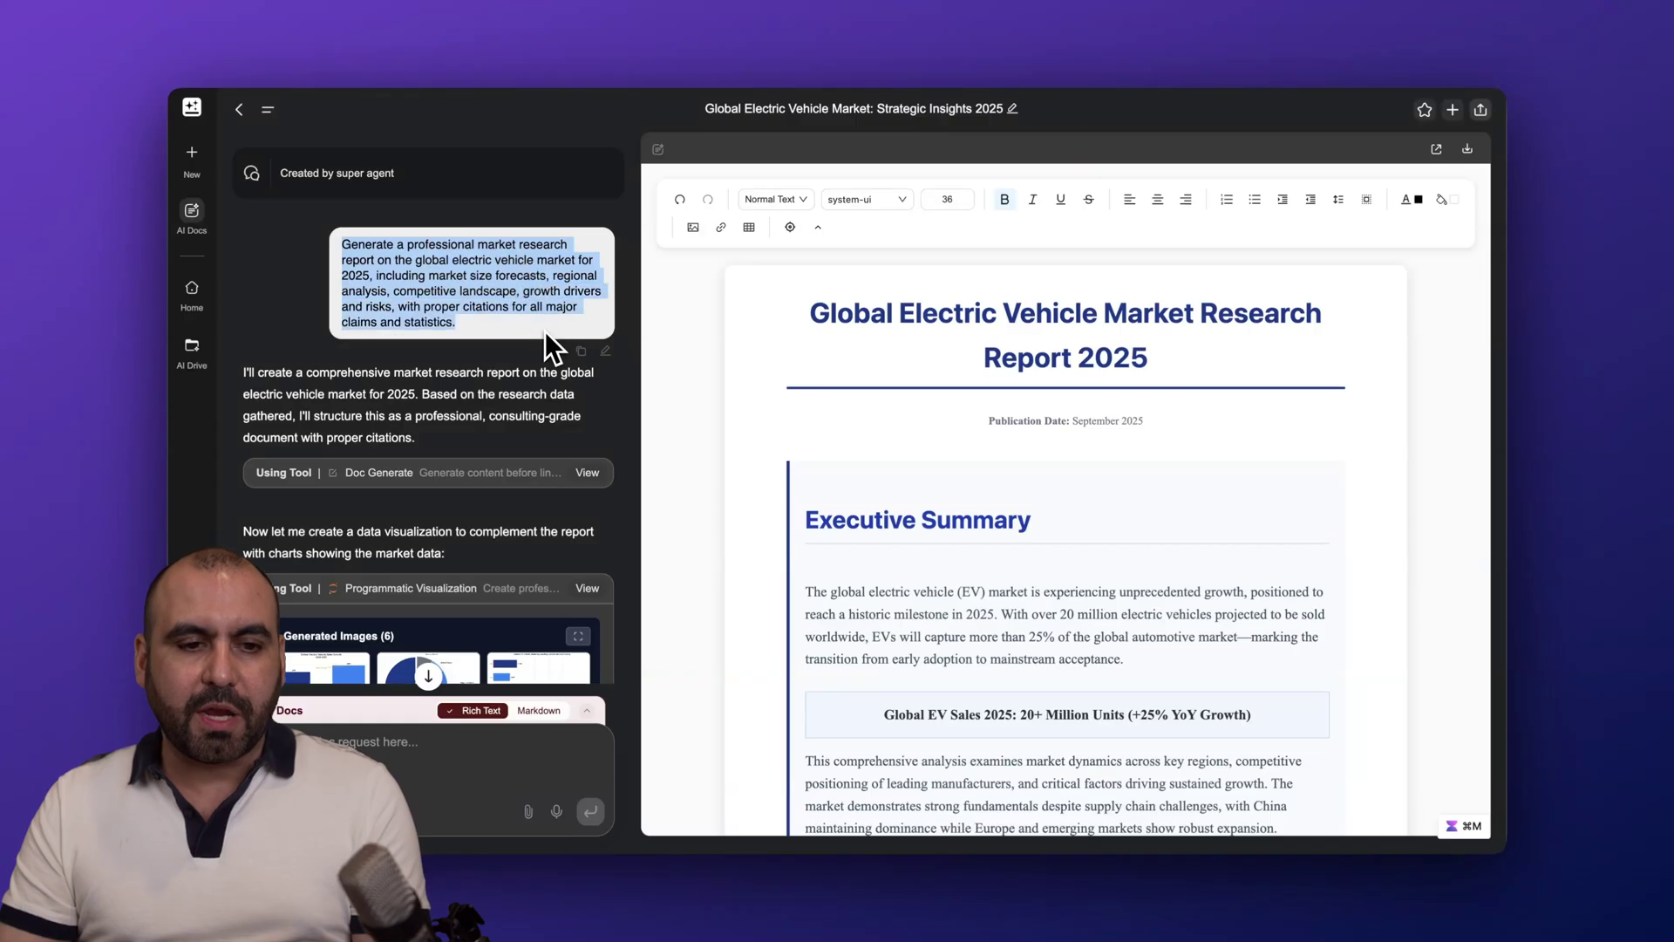
click(546, 329)
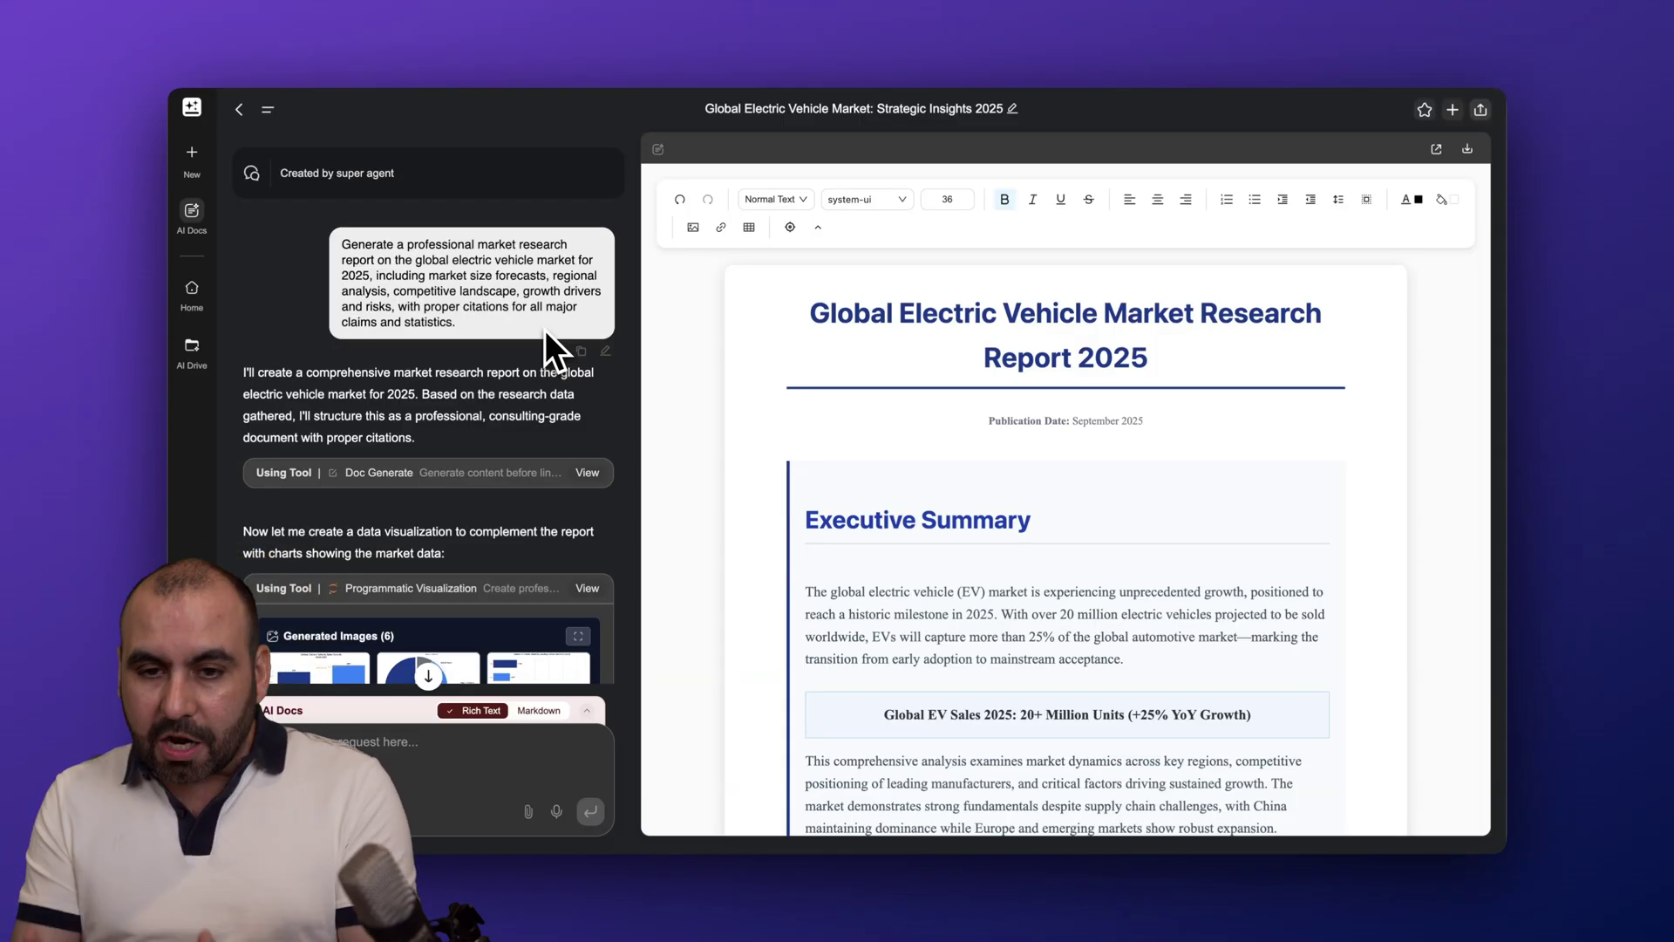
scroll(476, 462, down, 2)
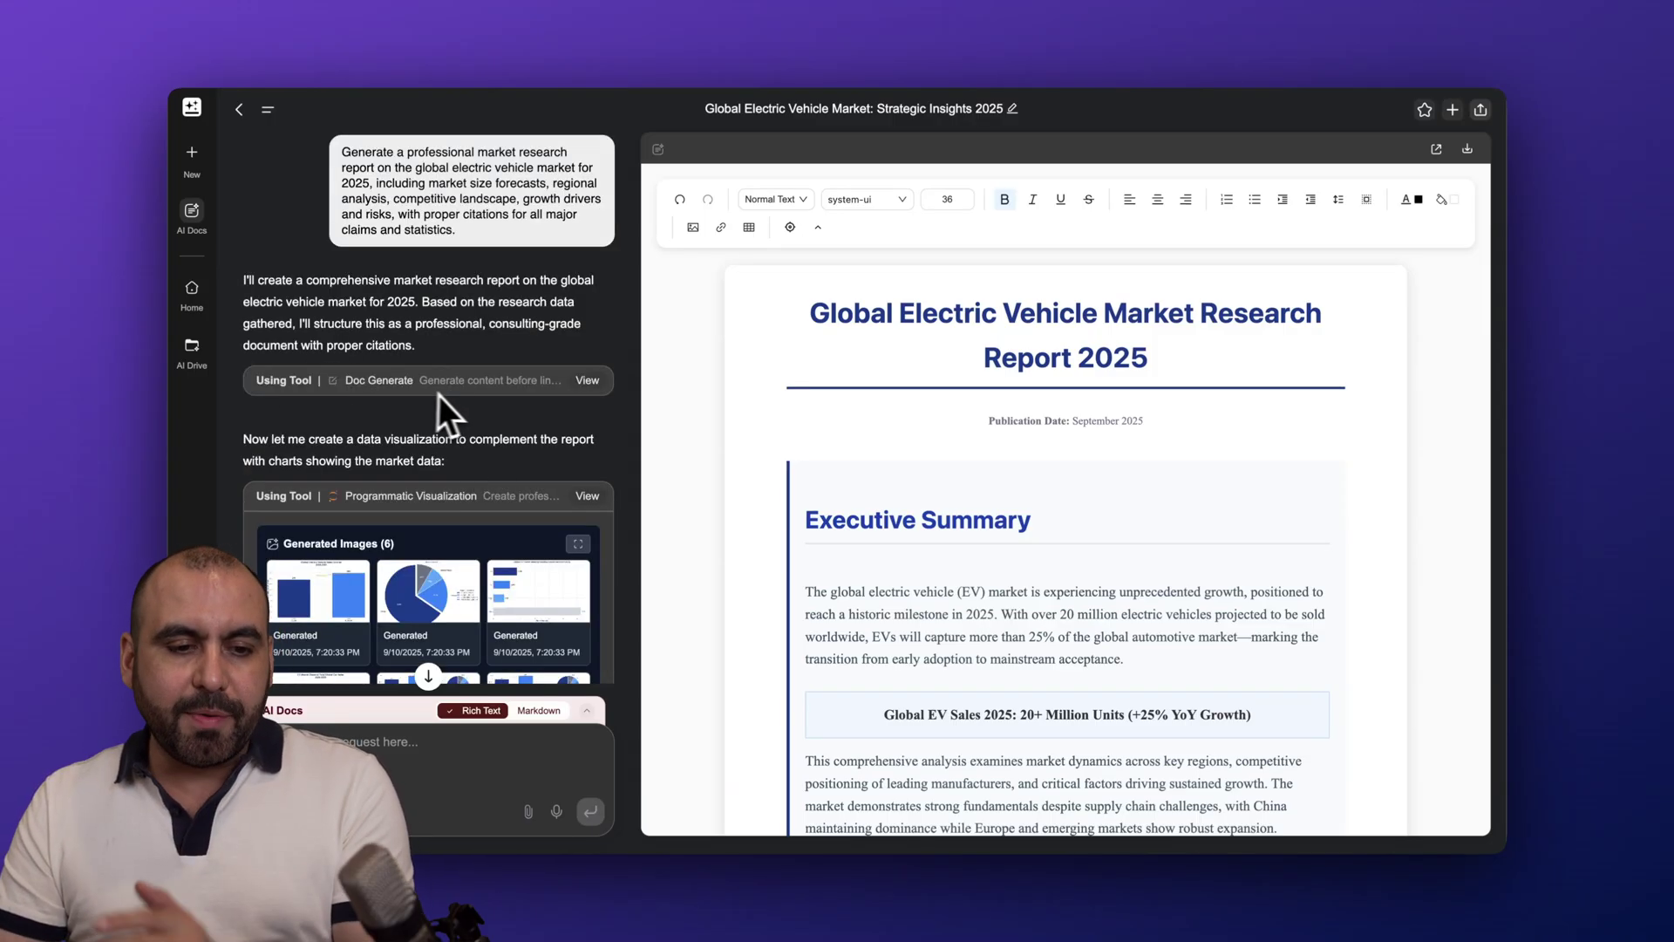
scroll(466, 427, down, 5)
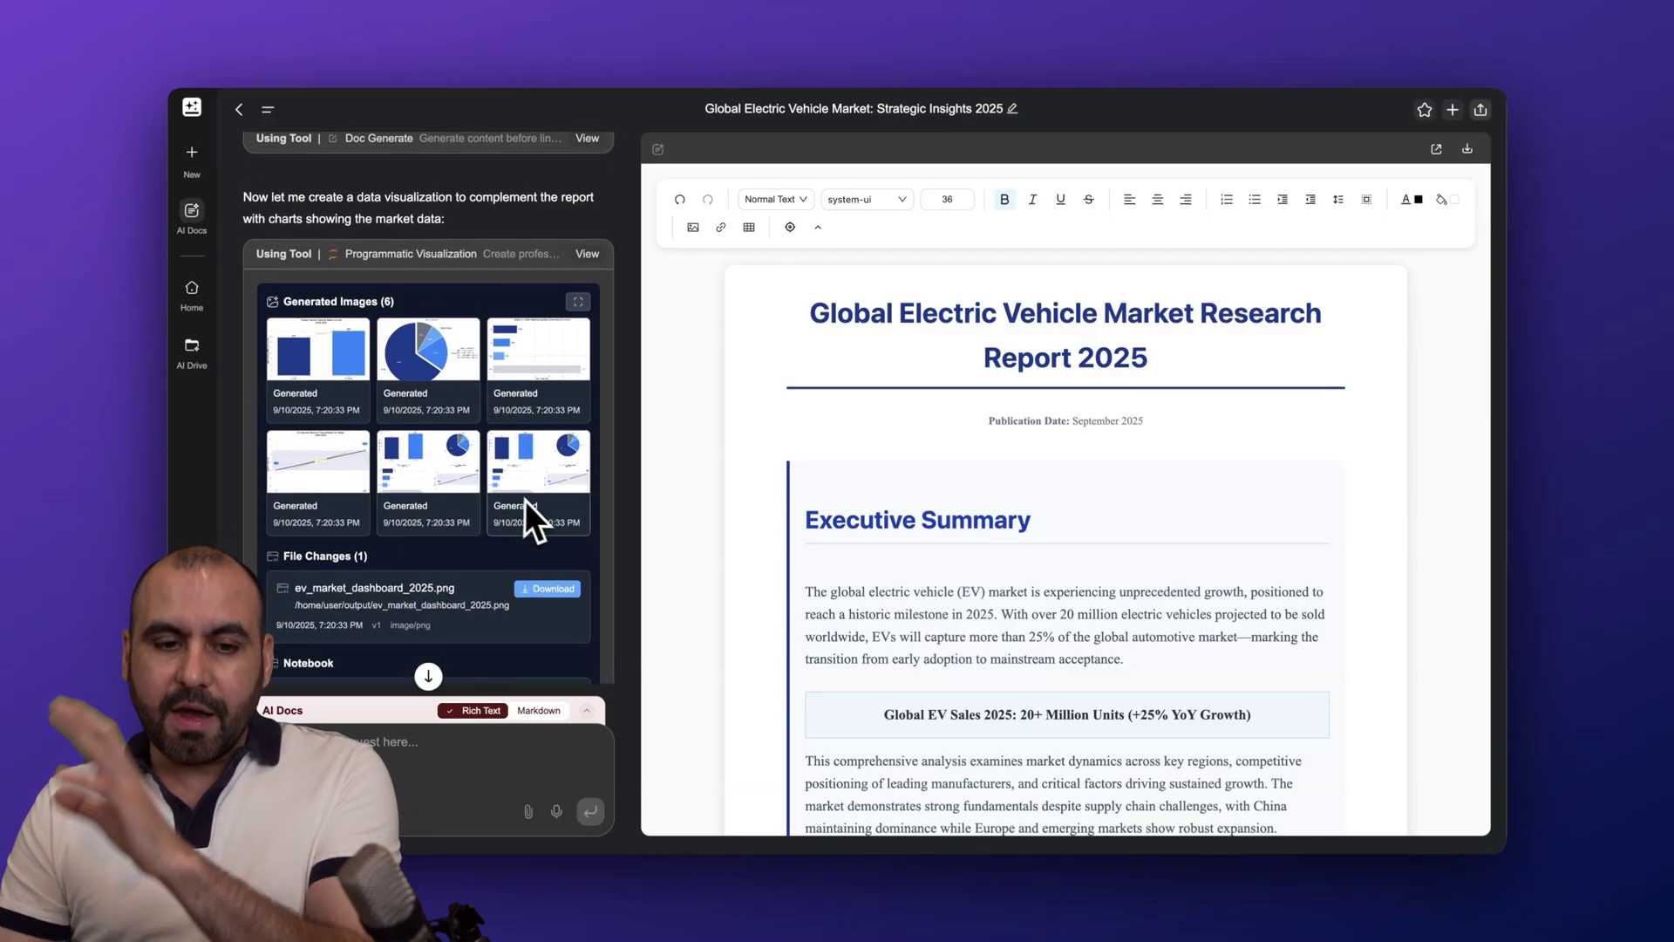
scroll(534, 528, down, 1)
scroll(531, 535, down, 1)
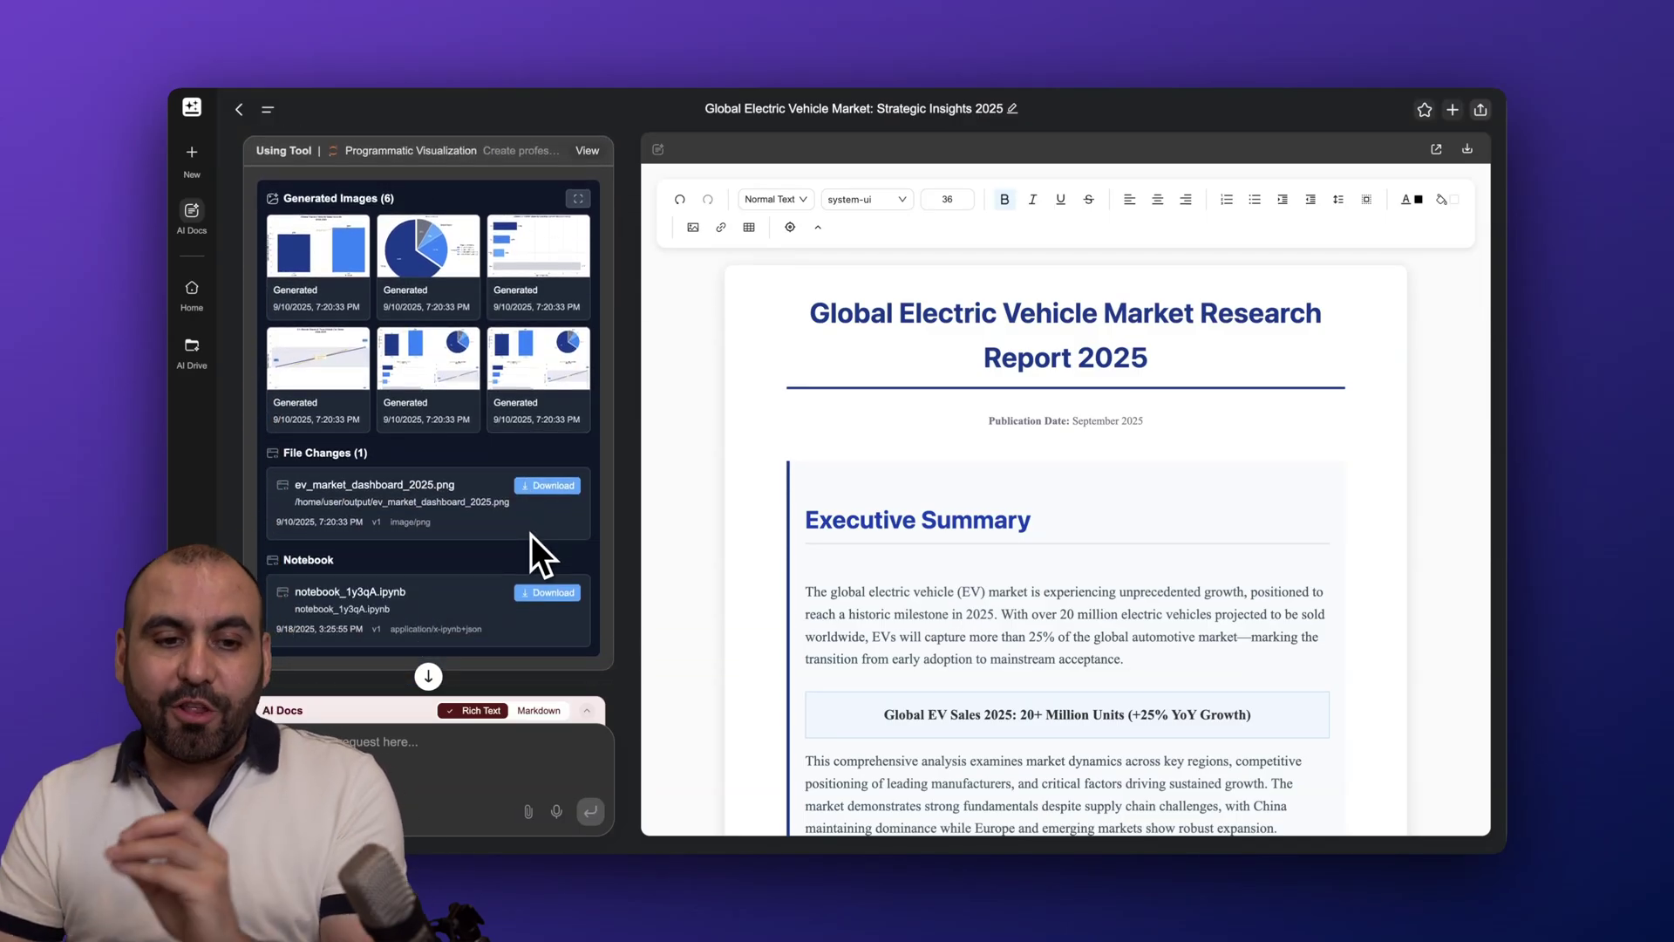
scroll(531, 535, down, 1)
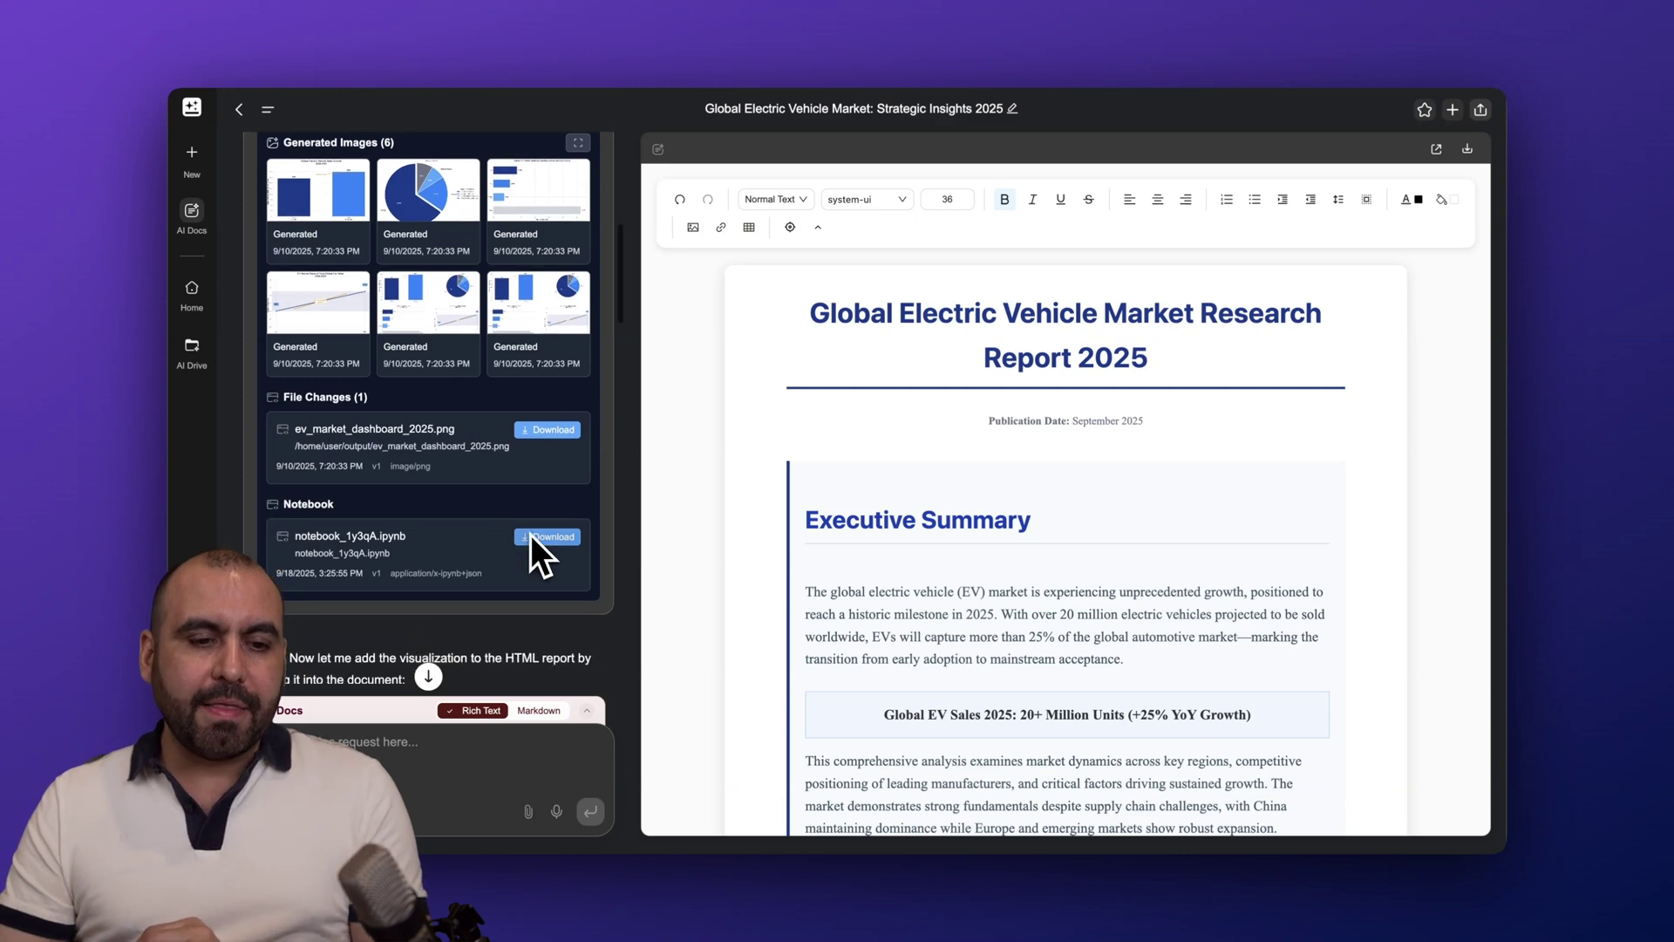
scroll(388, 551, down, 6)
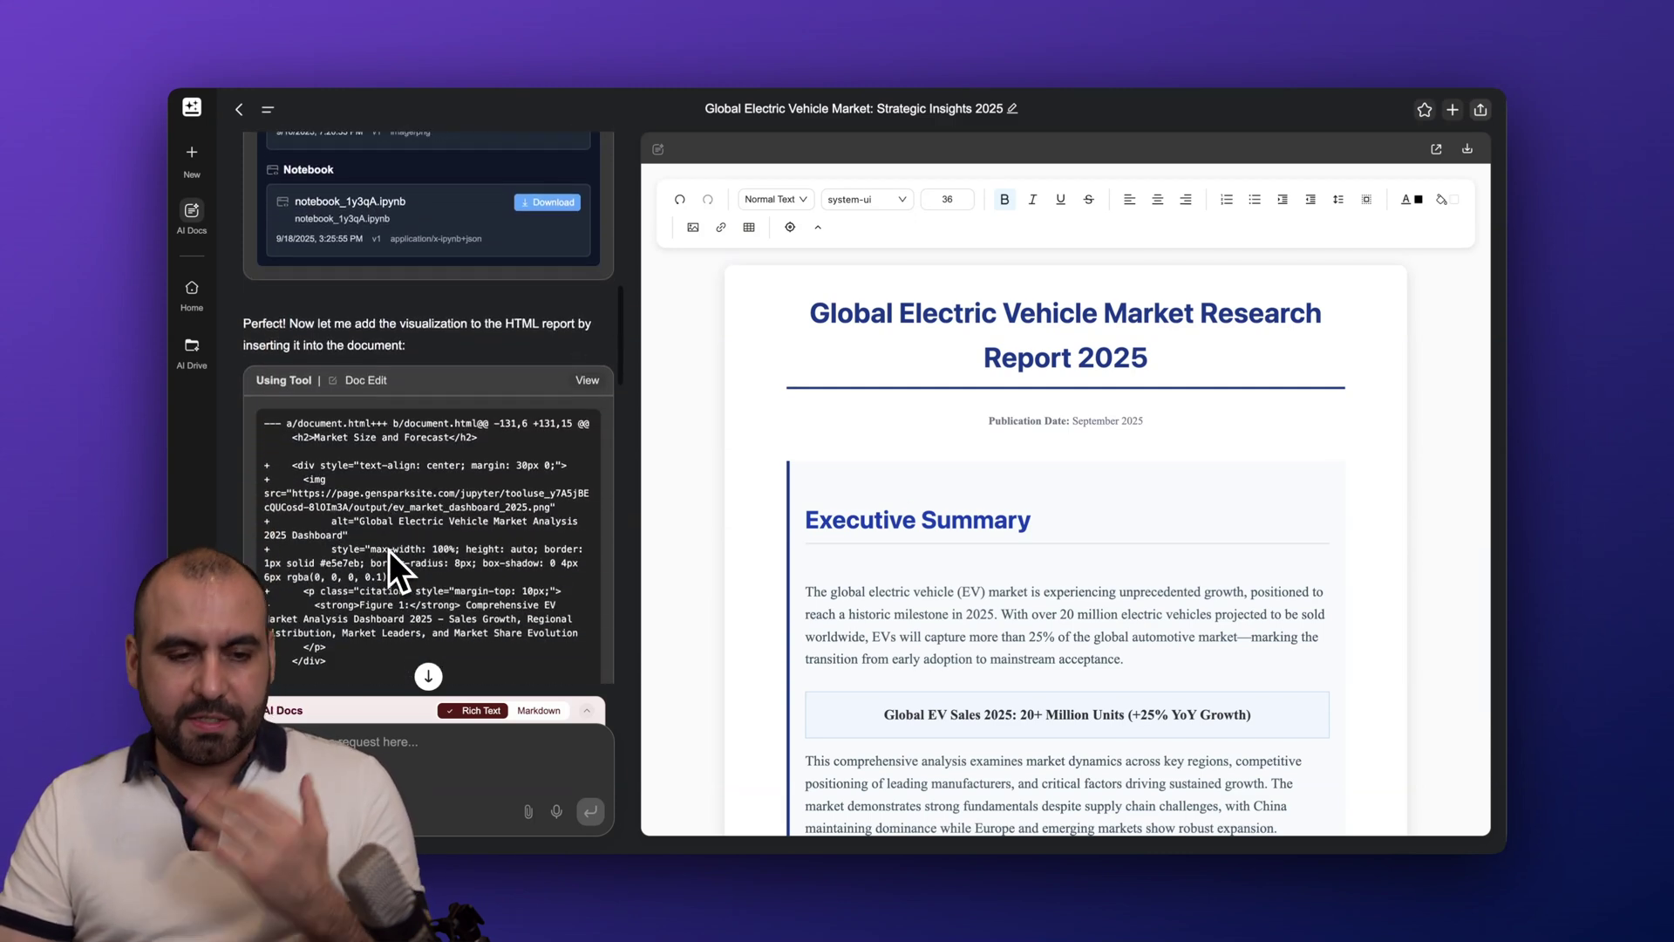
scroll(389, 551, down, 2)
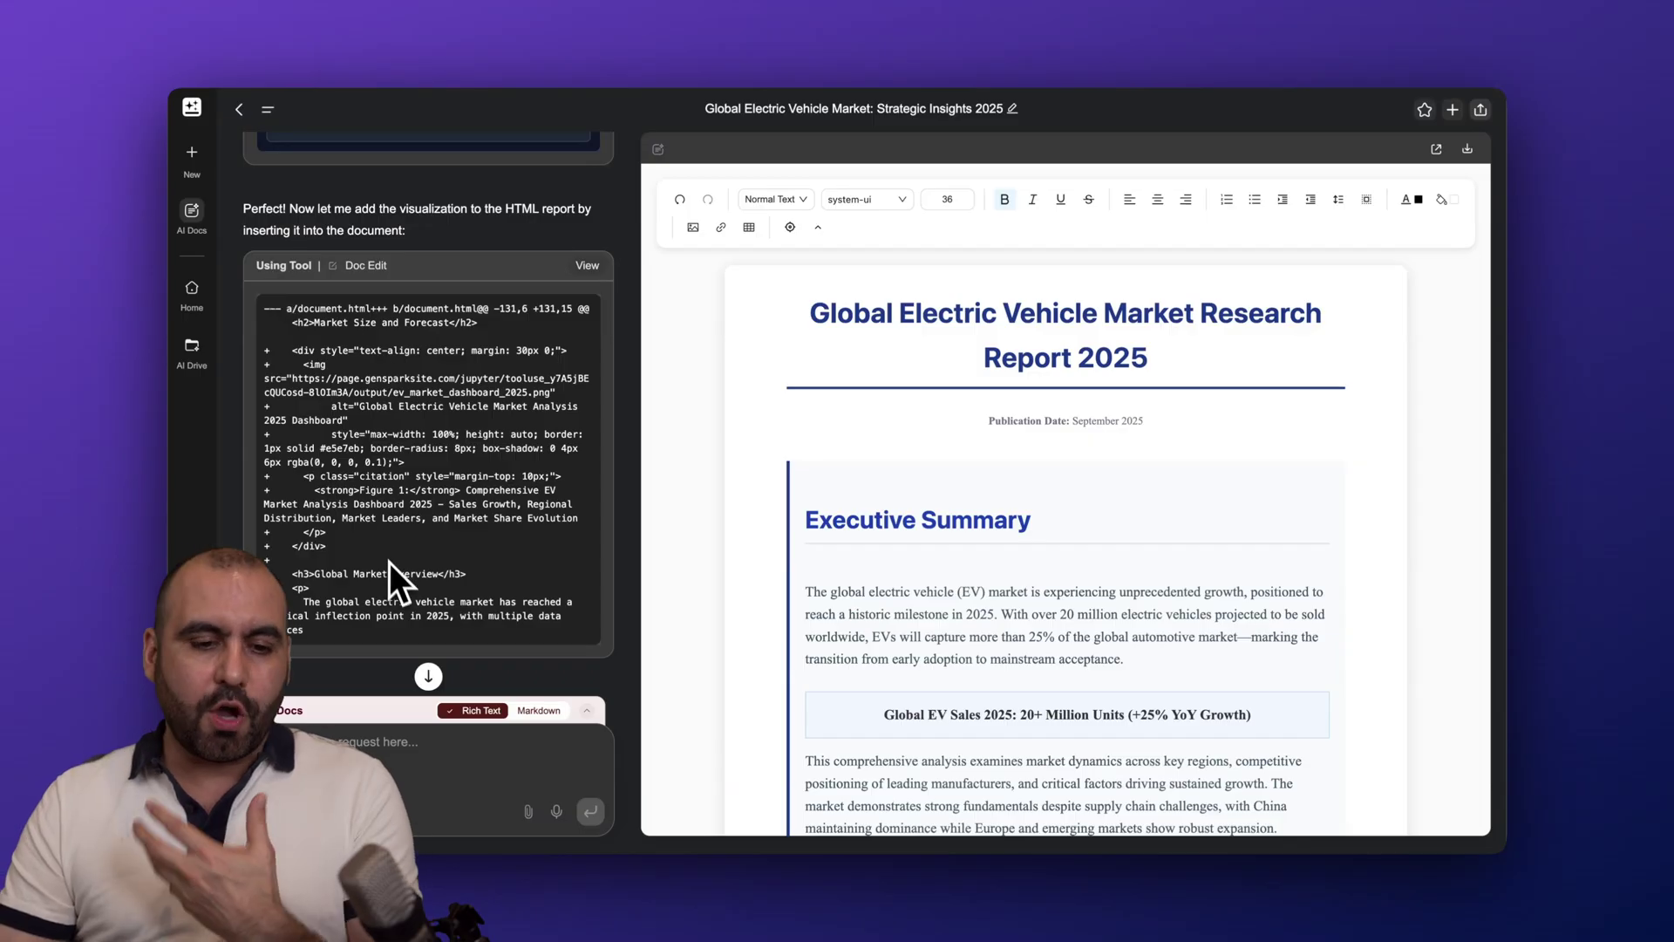
scroll(390, 570, down, 6)
scroll(390, 570, down, 1)
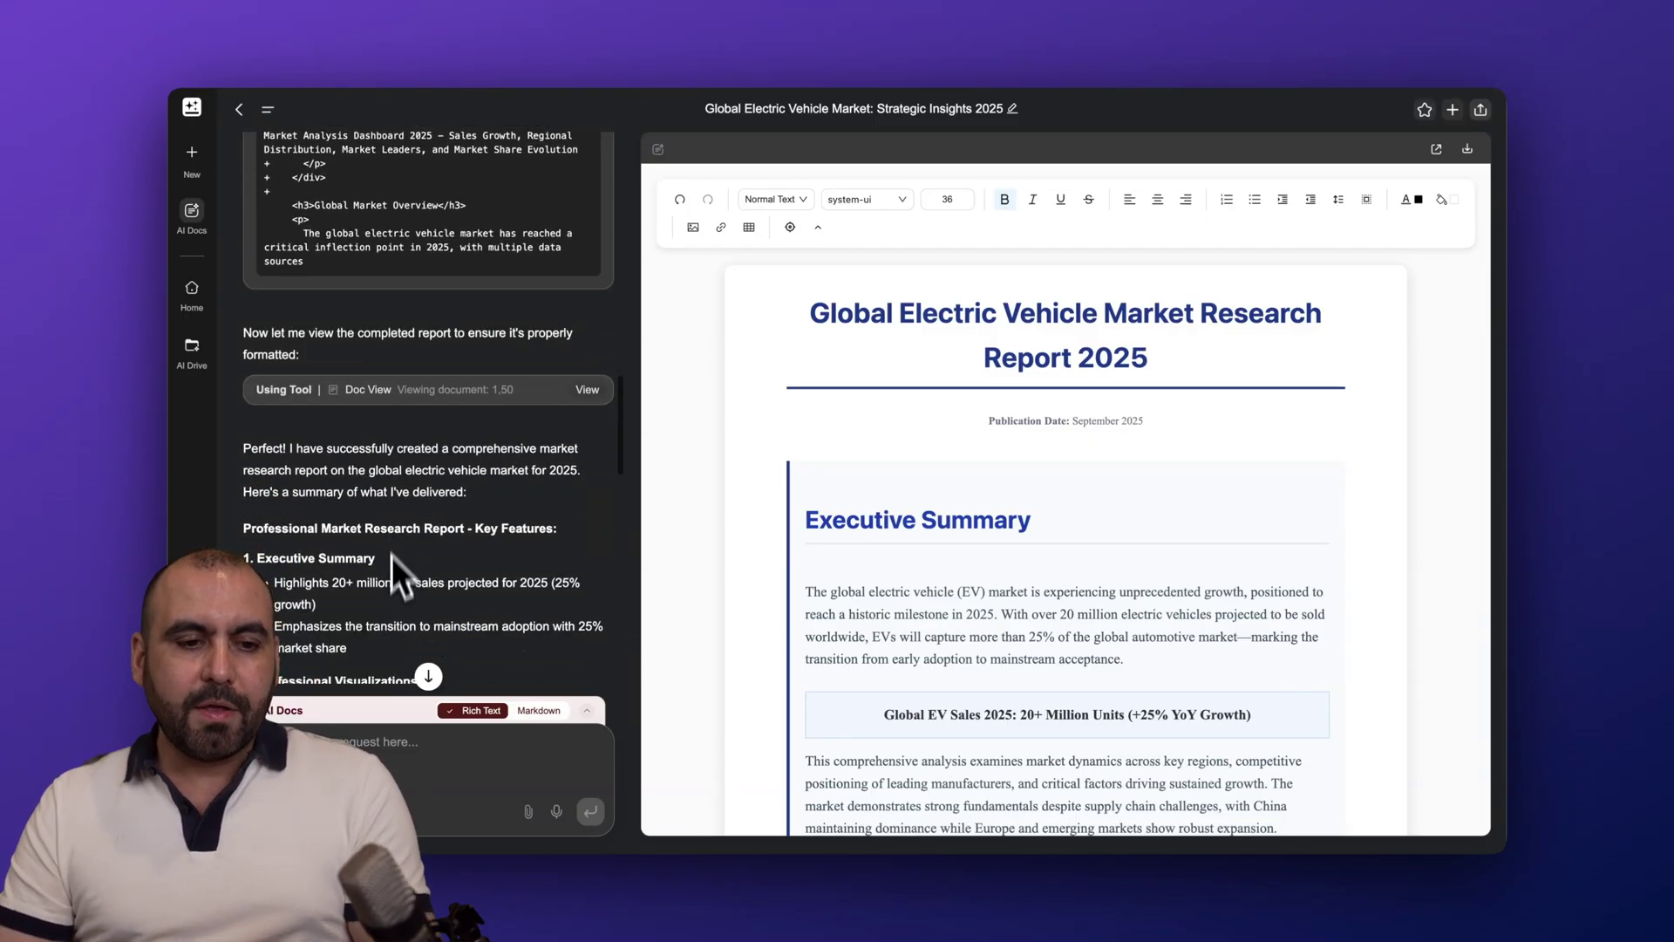
scroll(490, 410, down, 3)
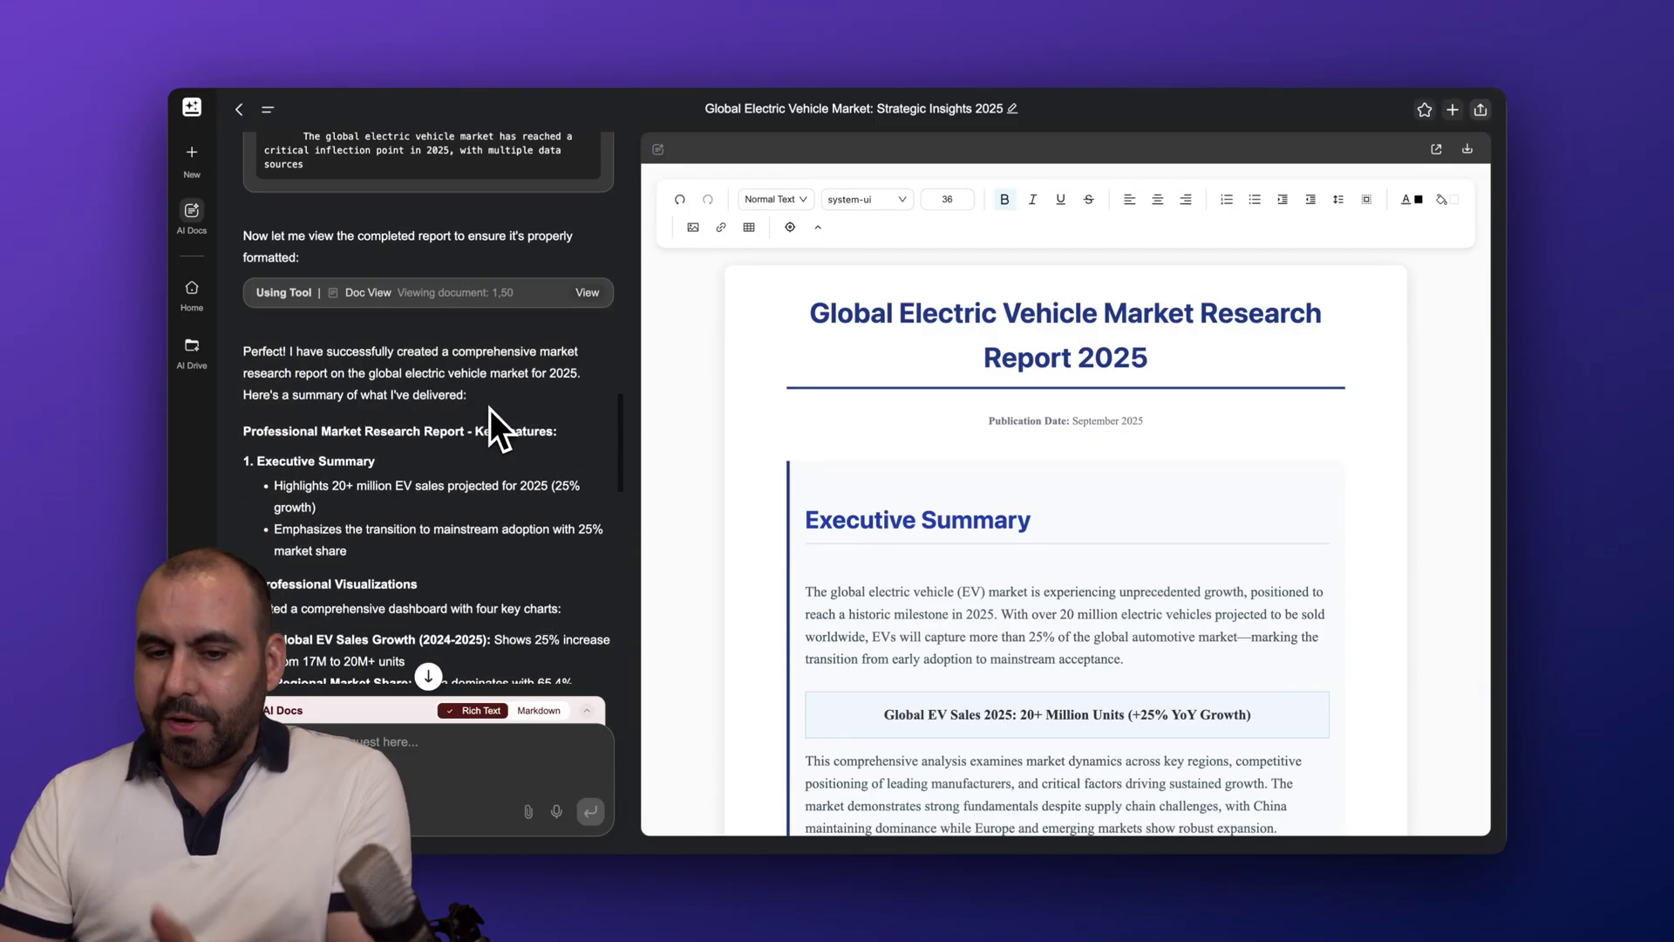
scroll(490, 410, down, 10)
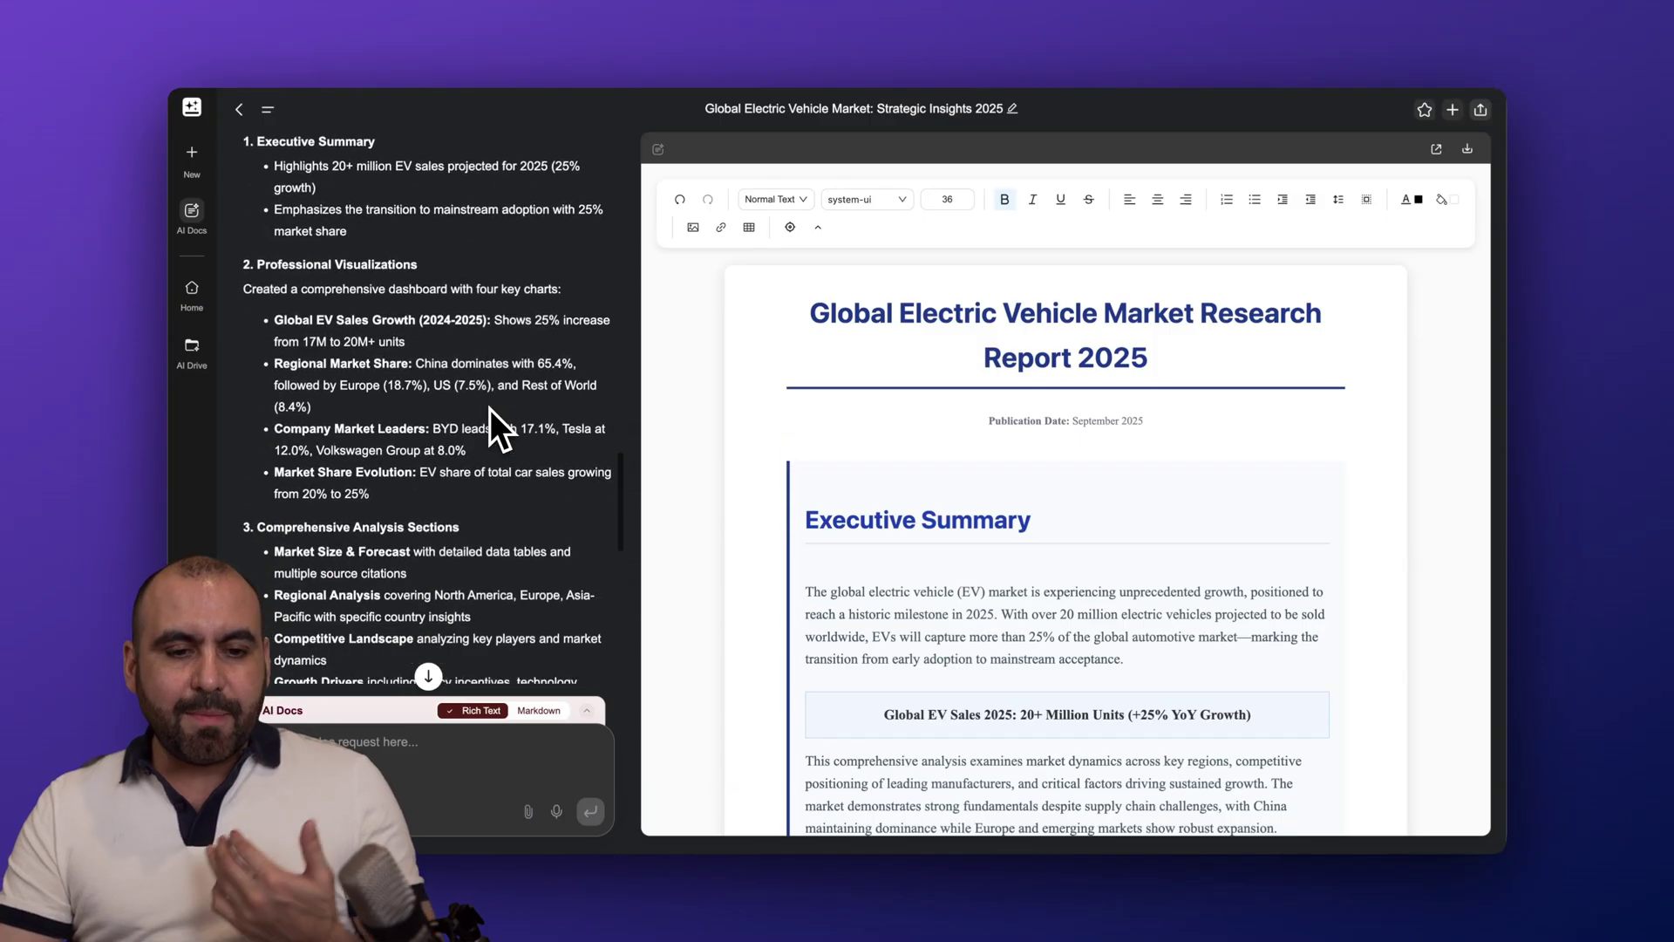
scroll(490, 410, down, 9)
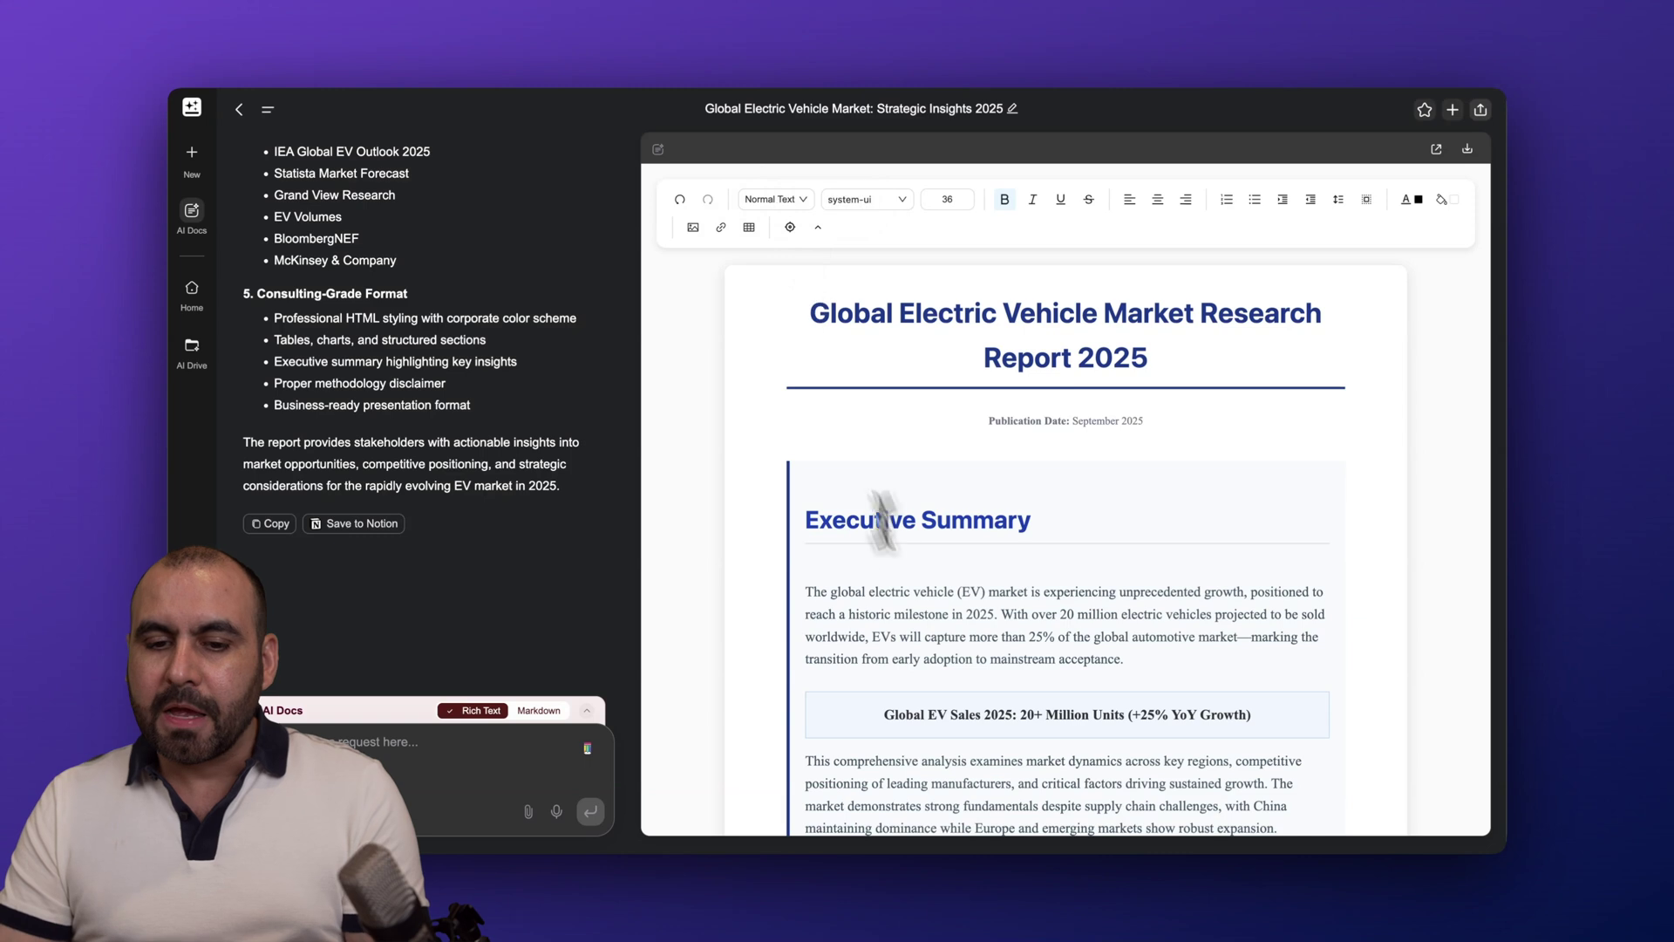
- Select the report title to send it to the Rewrite box
scroll(941, 649, down, 1)
scroll(948, 660, up, 1)
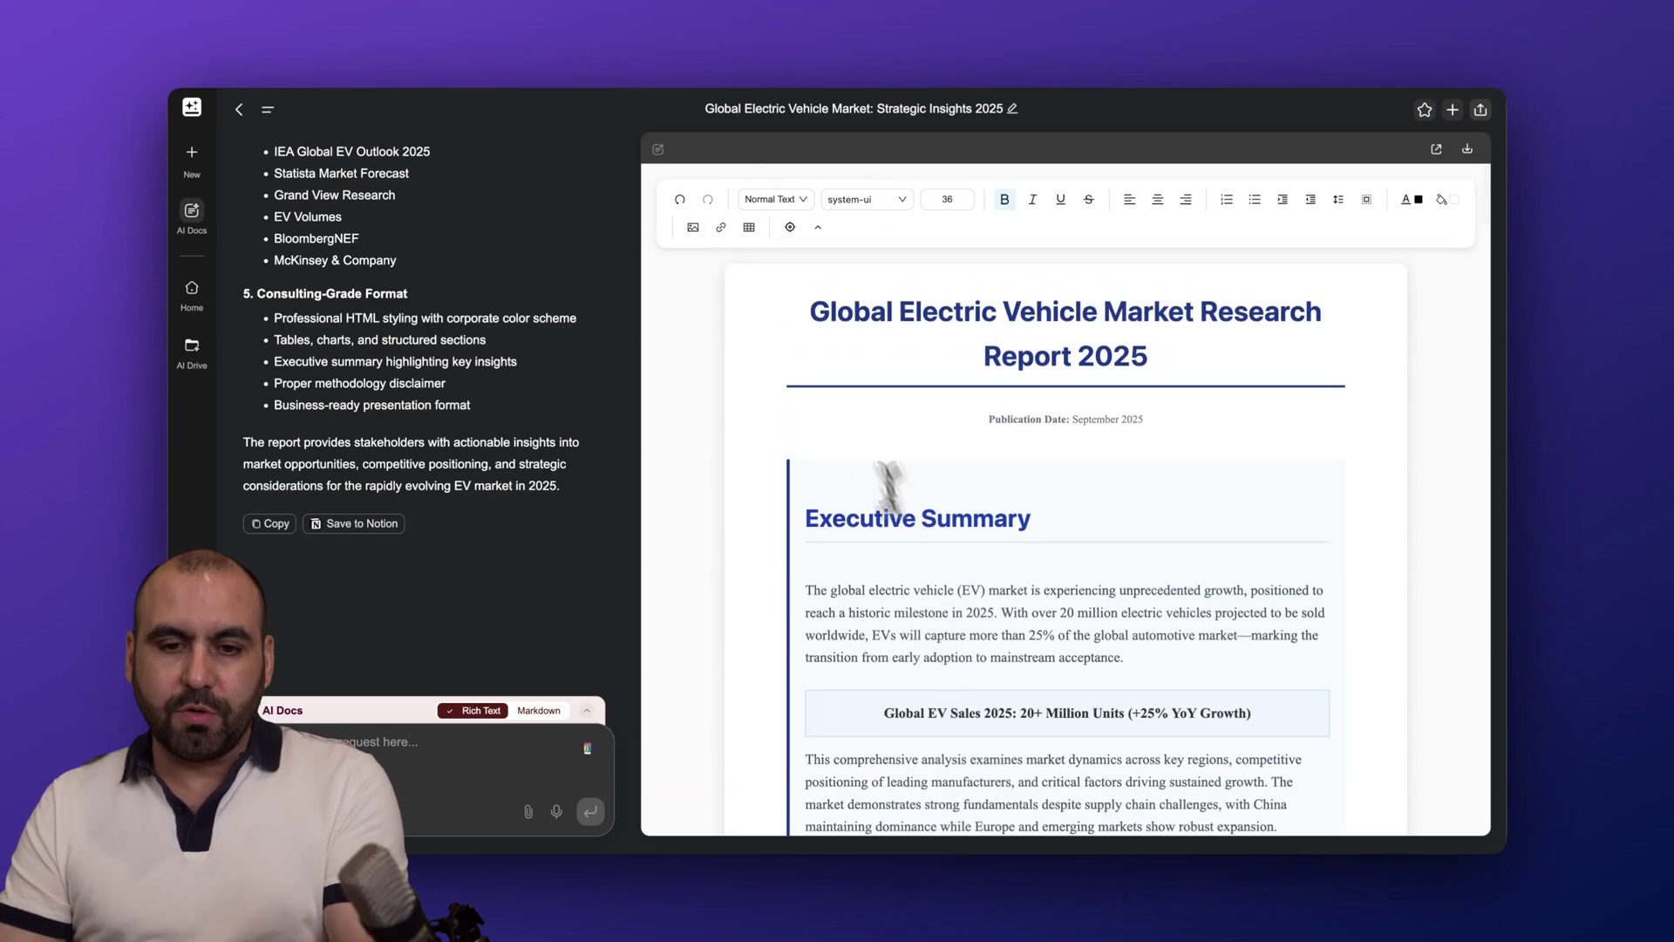
drag(797, 313, 1293, 359)
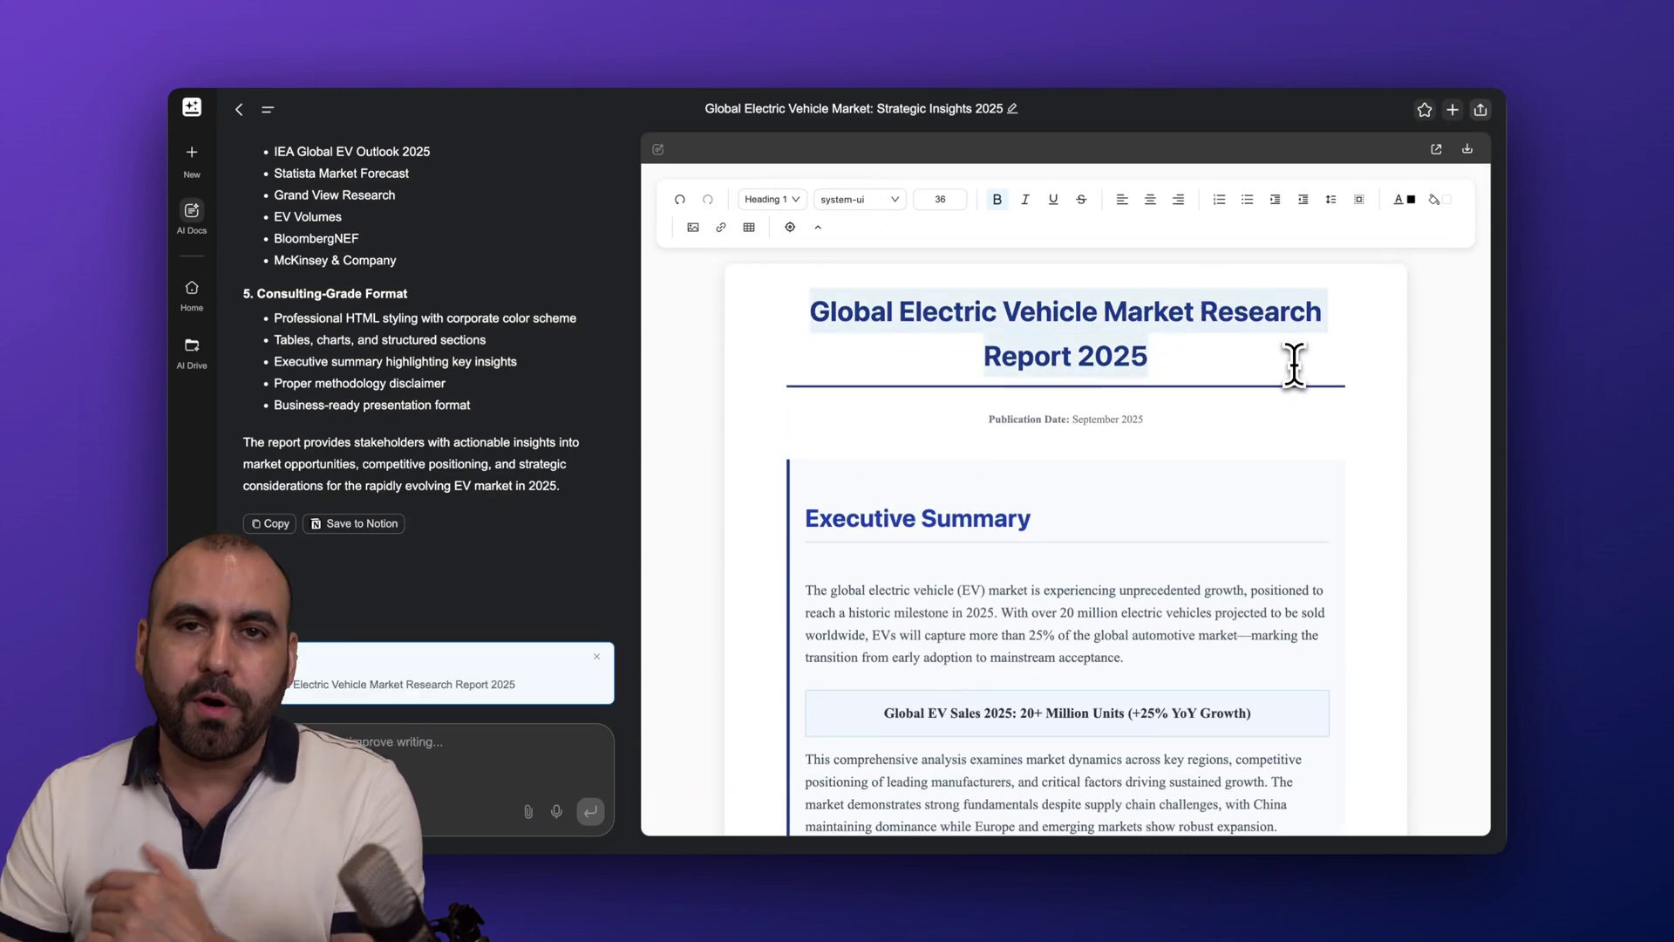
- Read through the EV report down to the Methodology and Data Sources section
scroll(1252, 471, down, 3)
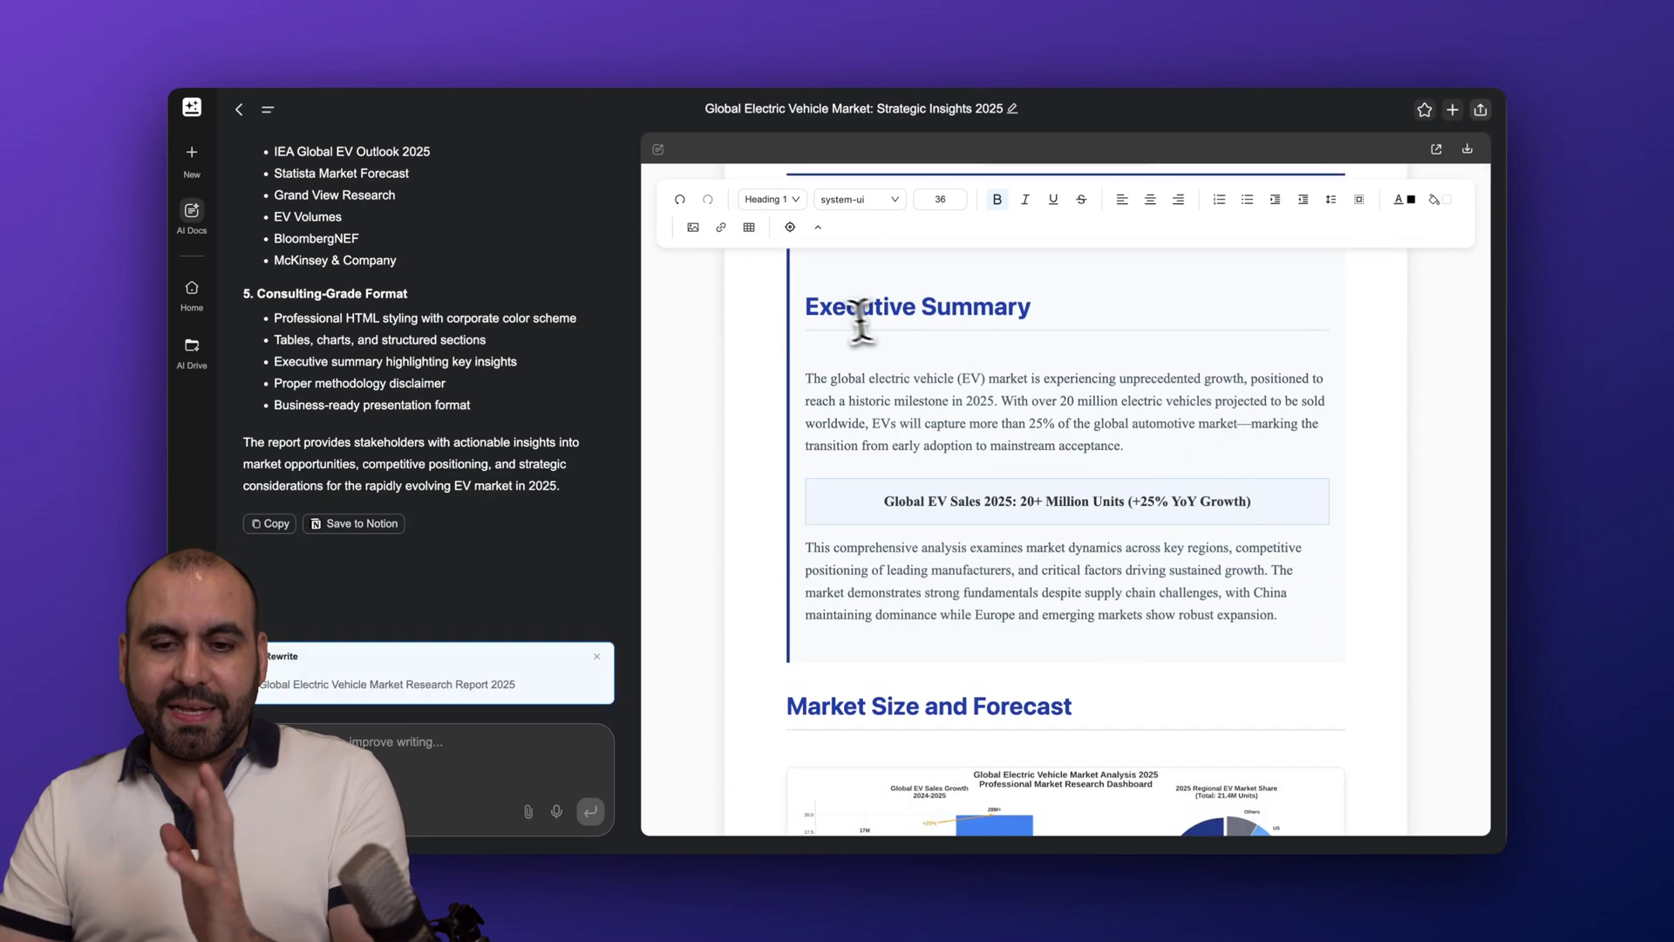
scroll(1038, 497, down, 6)
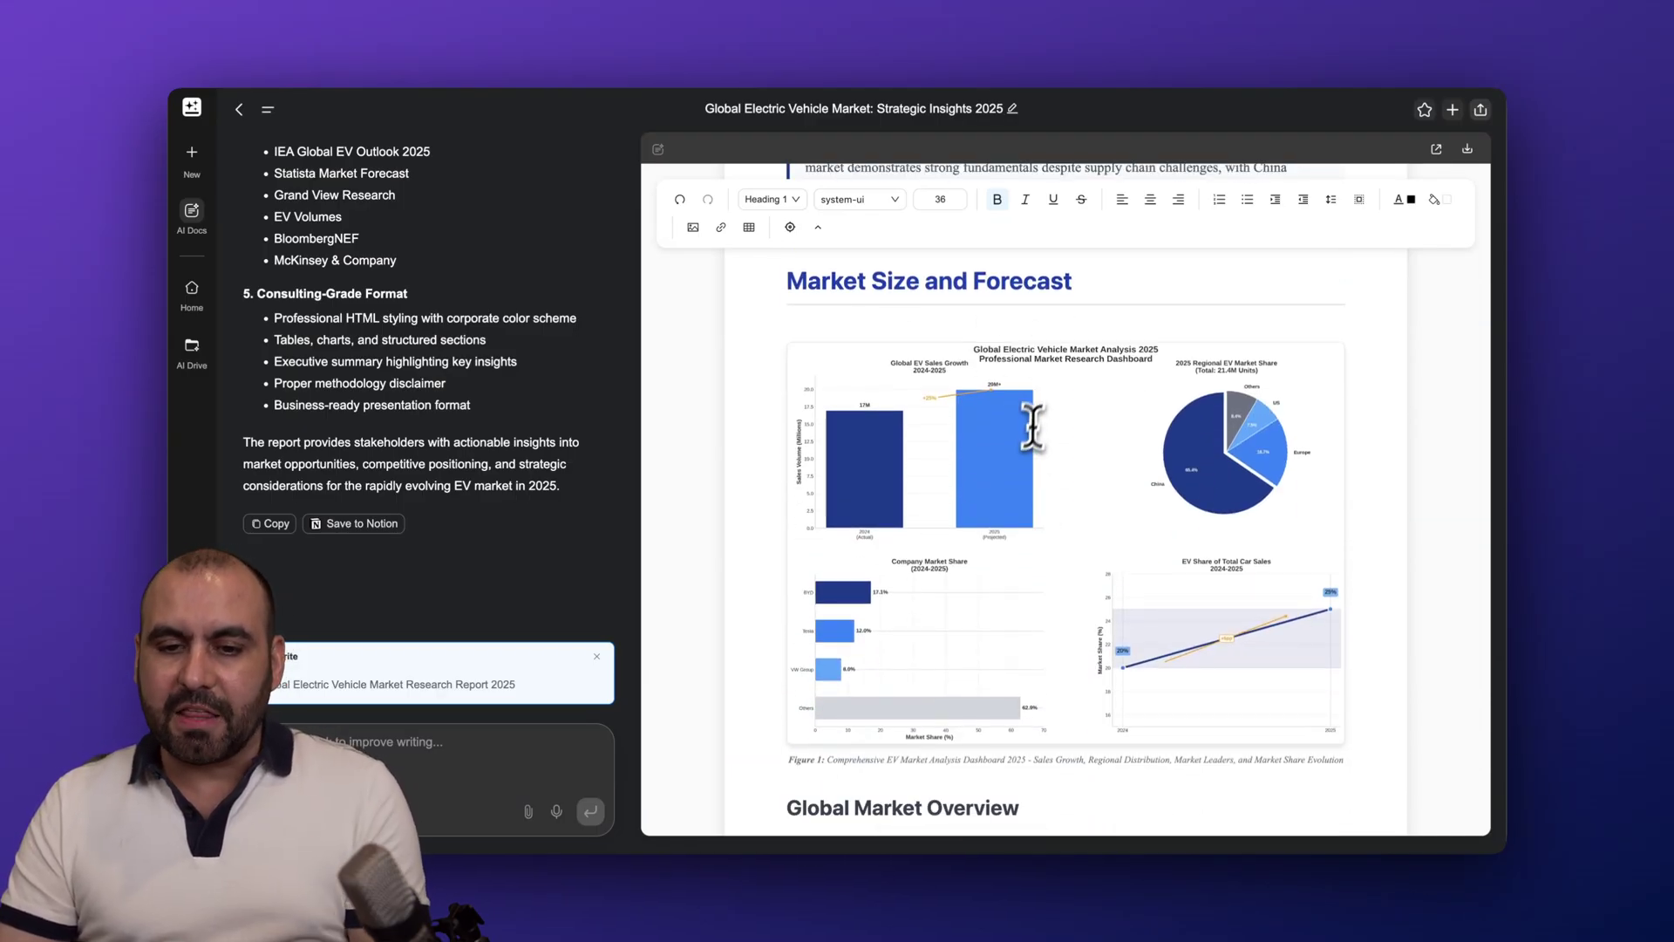
scroll(1014, 478, down, 6)
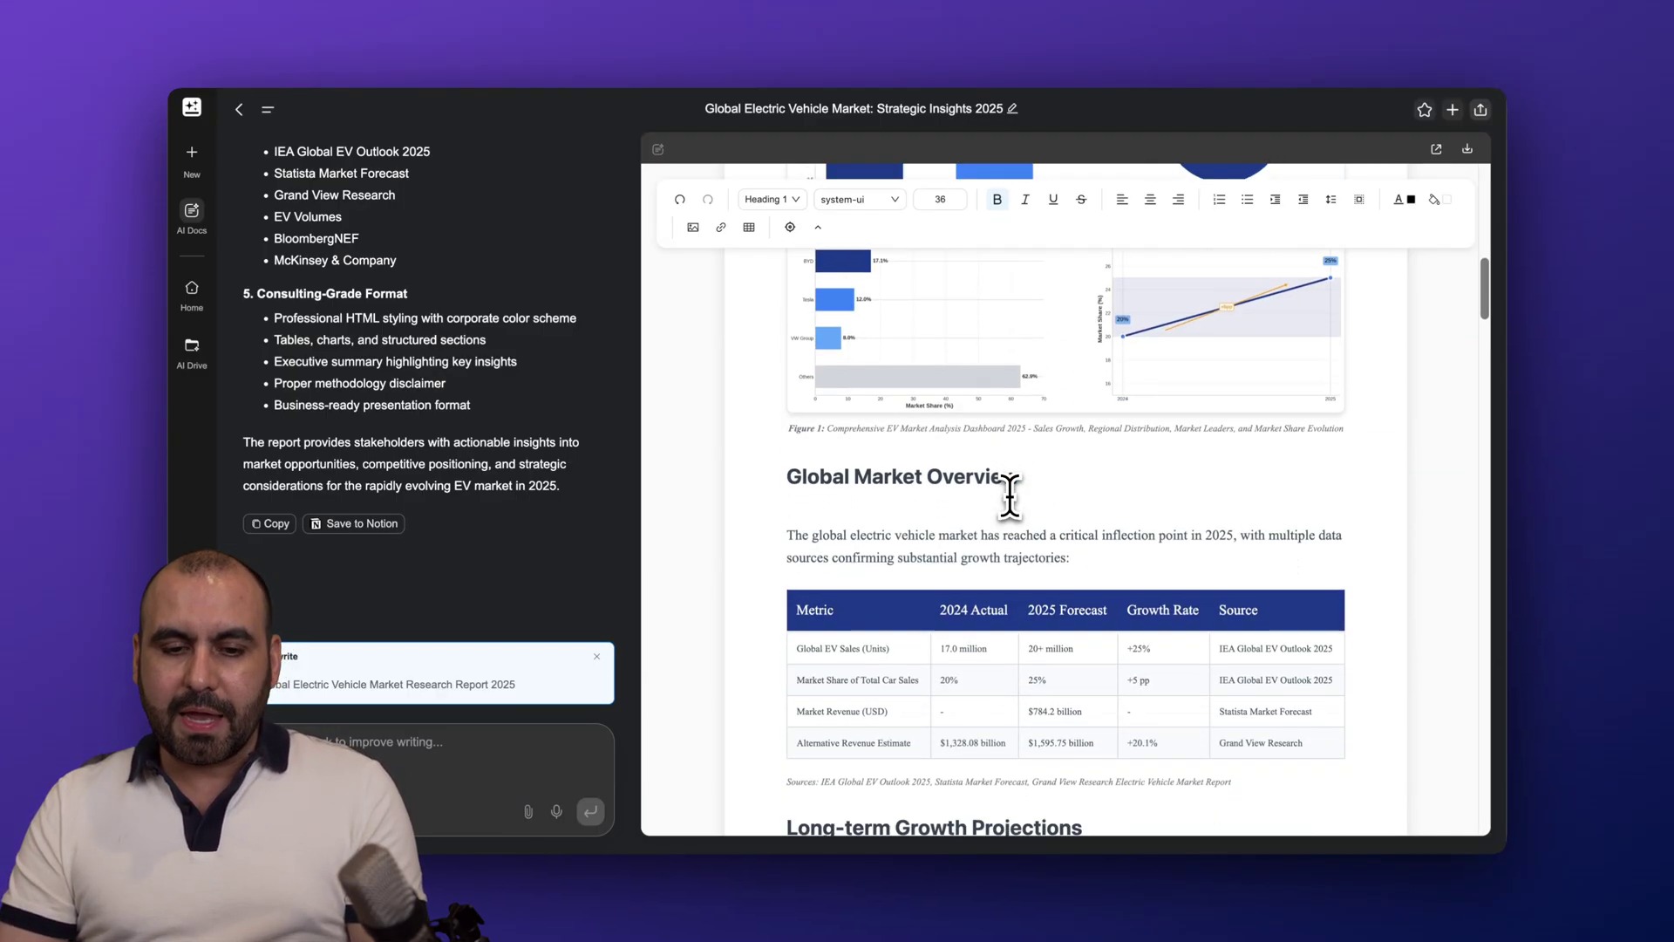
scroll(1064, 586, down, 8)
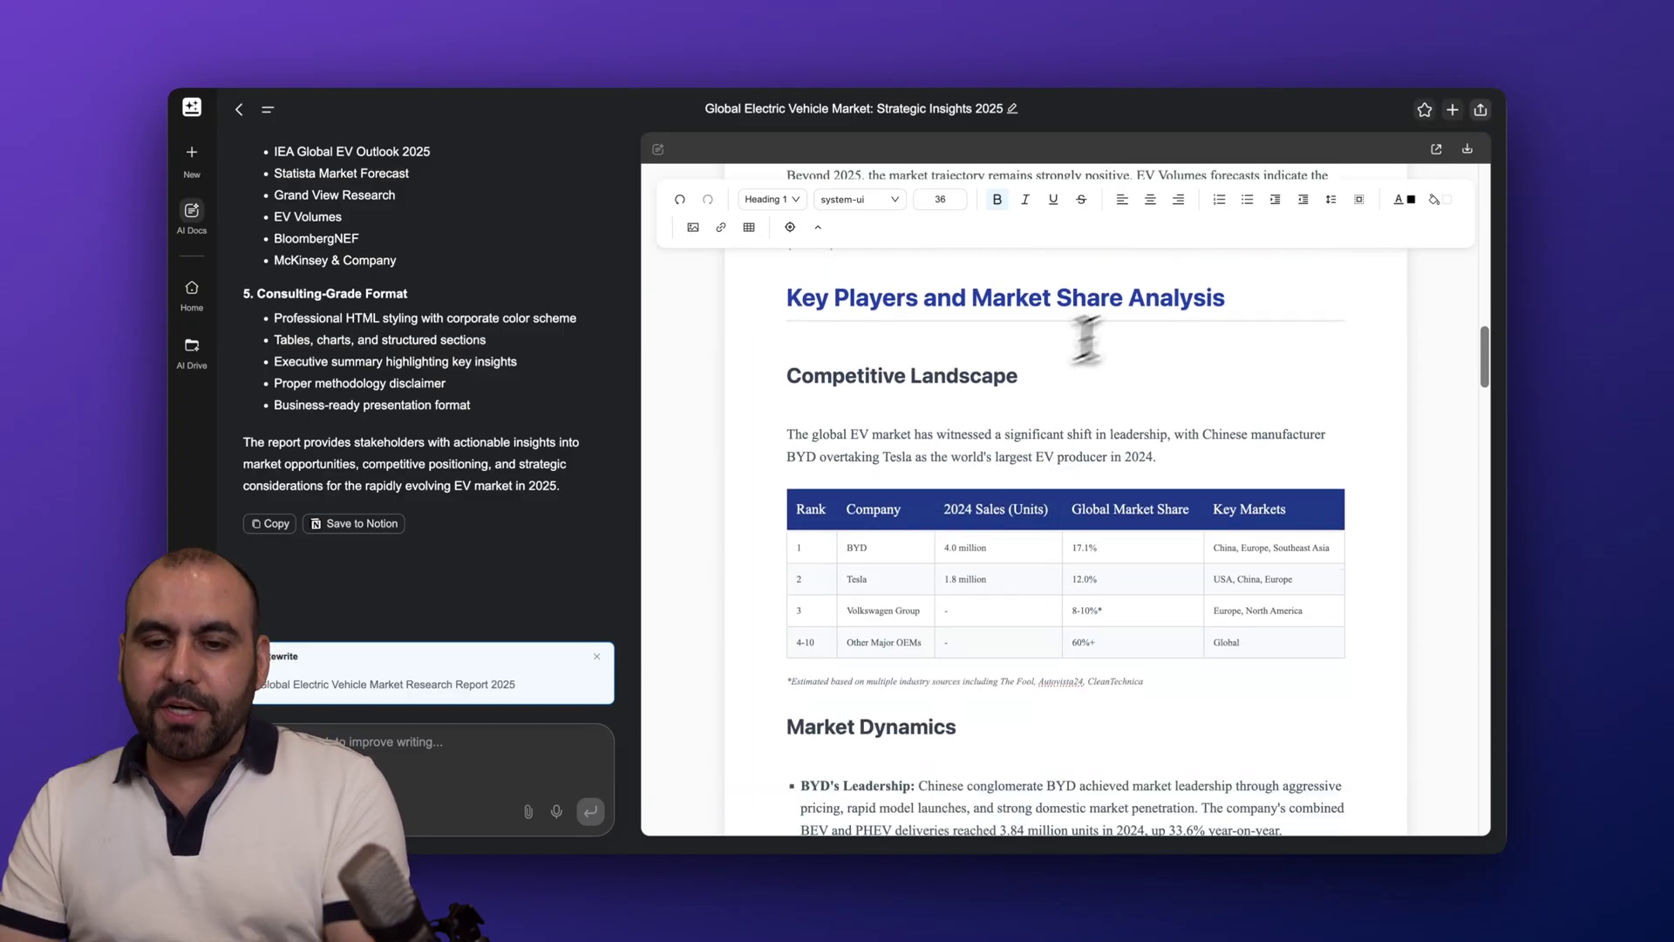
scroll(1165, 384, down, 14)
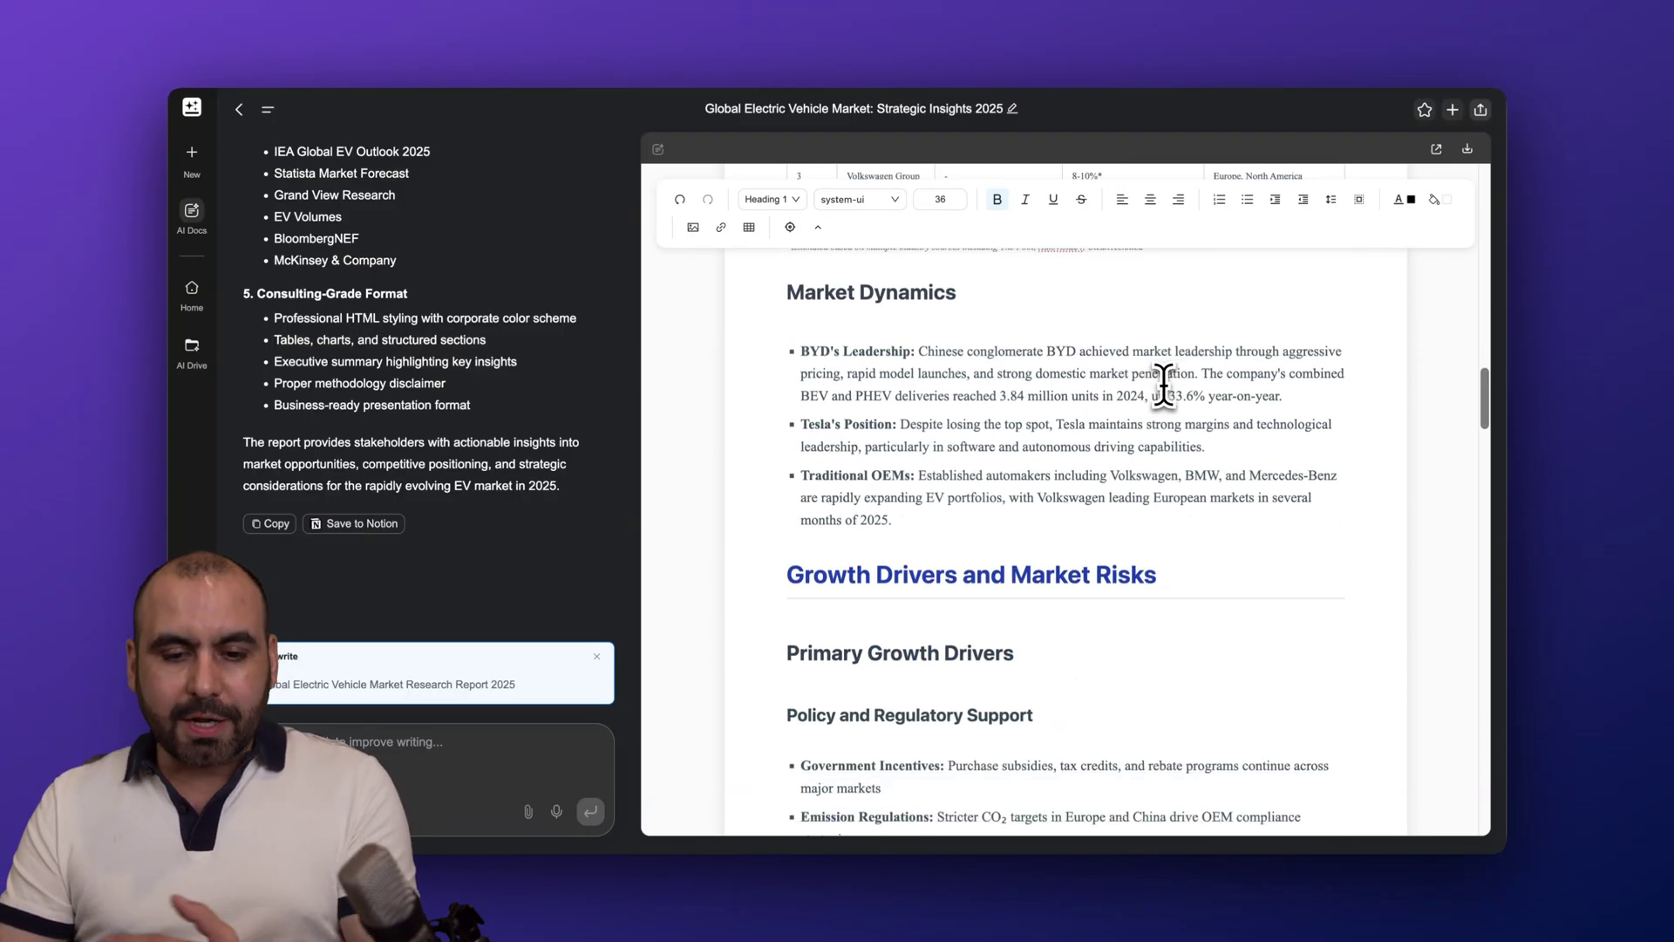
scroll(1164, 384, down, 16)
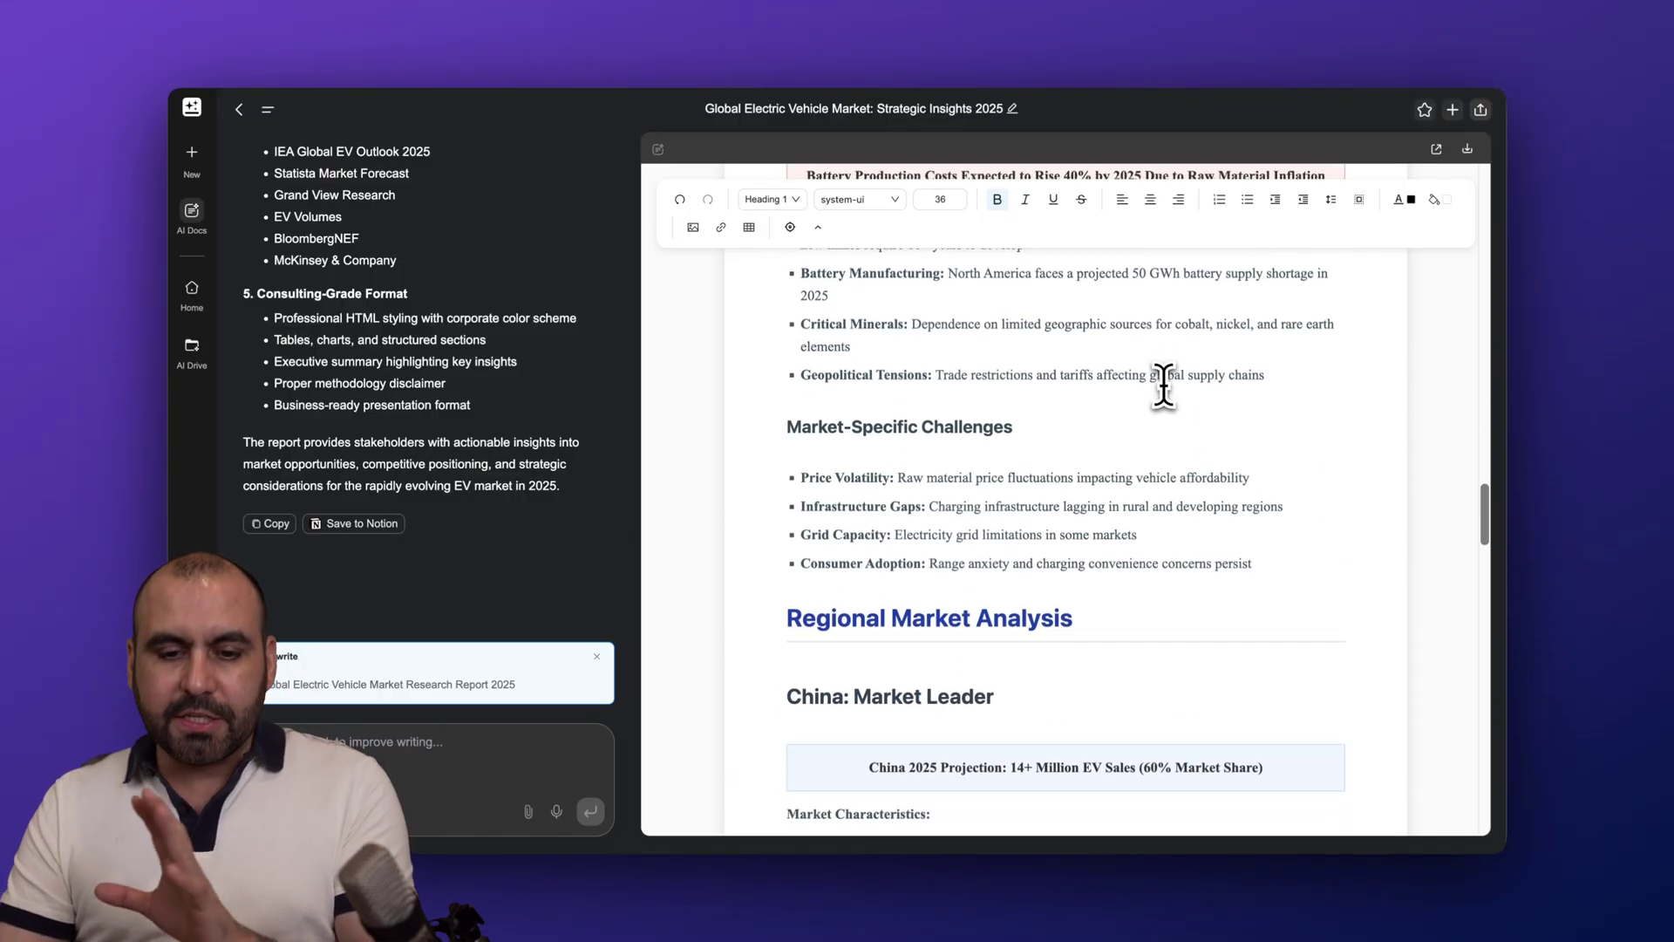
scroll(1164, 384, down, 7)
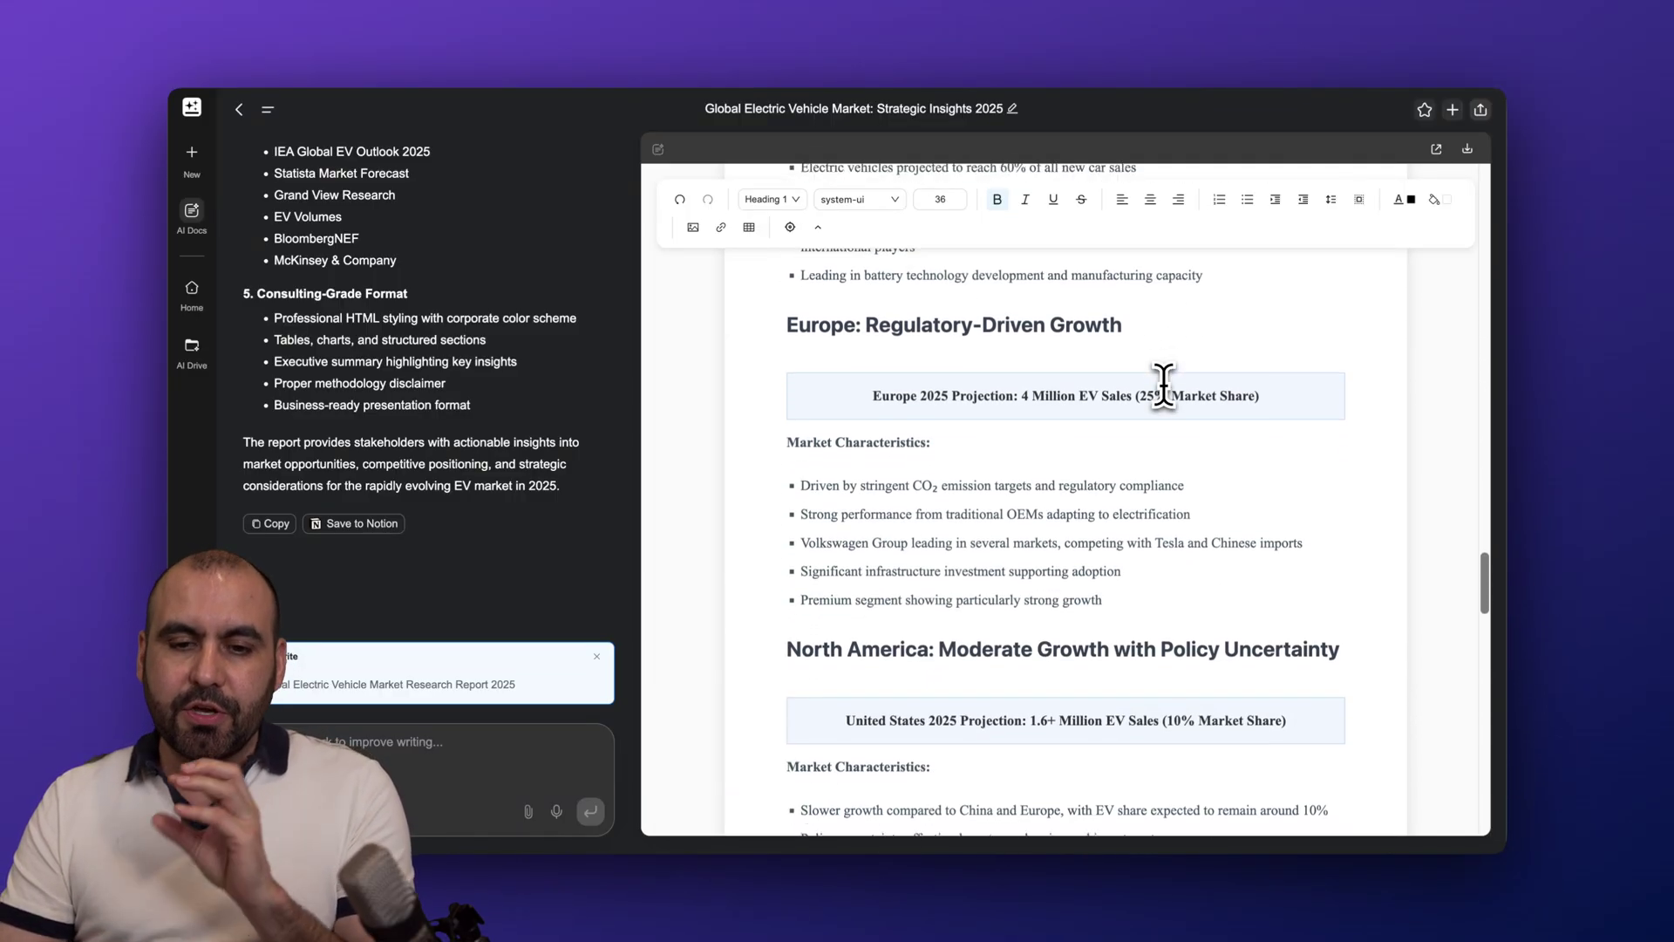
scroll(1164, 384, down, 4)
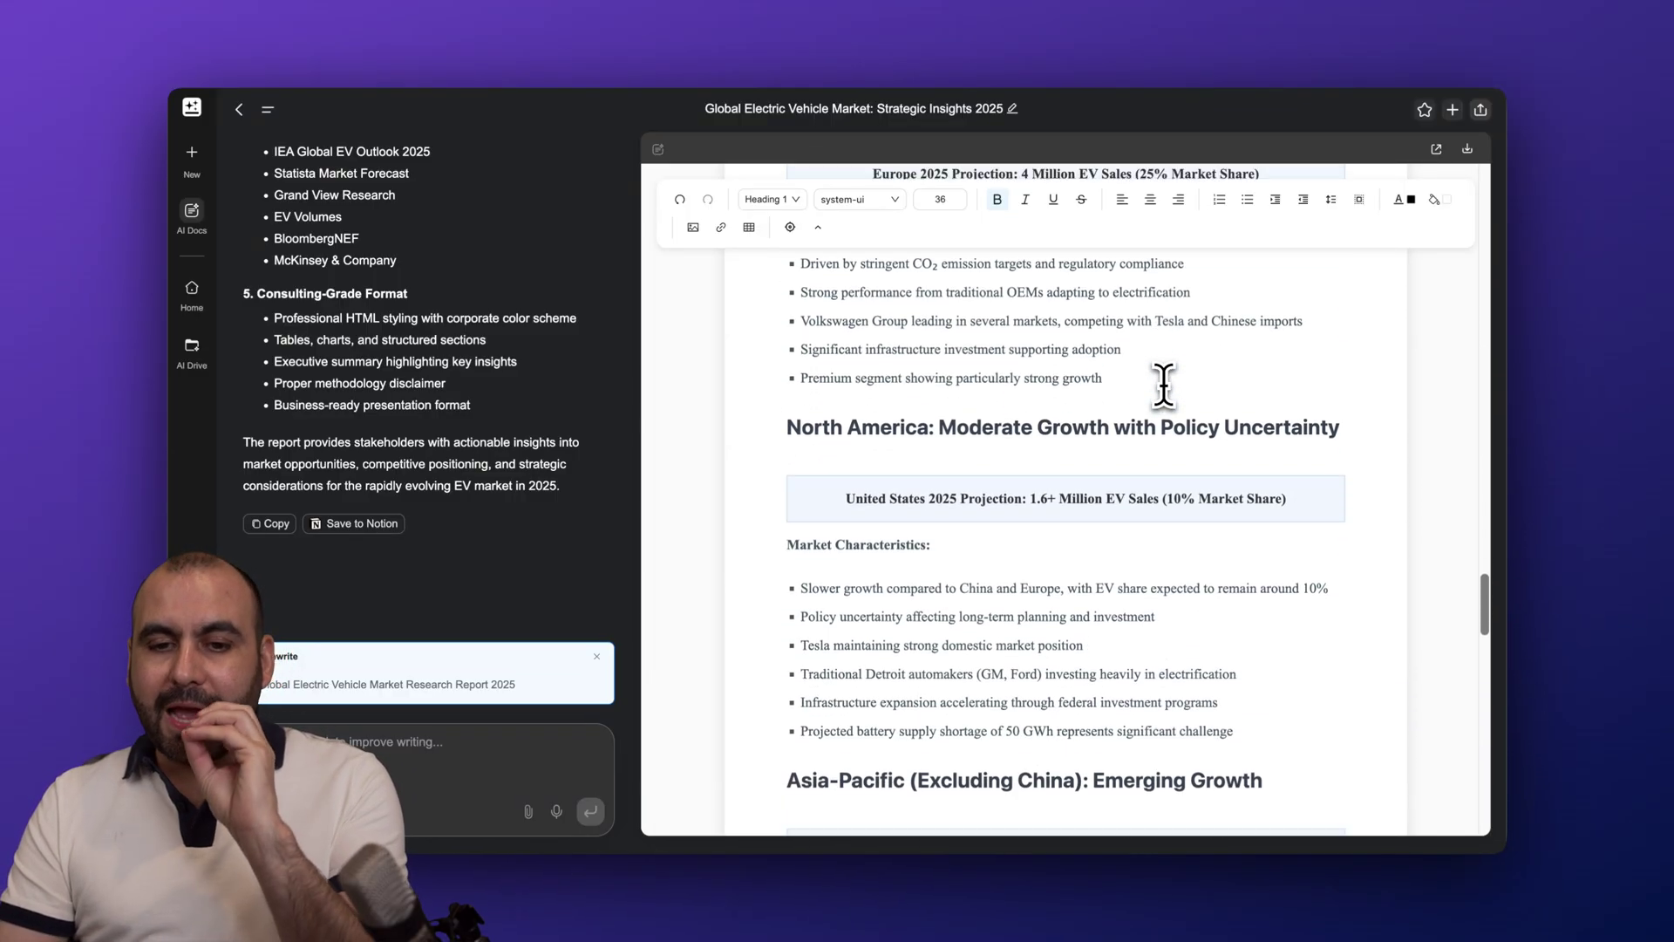
scroll(1164, 384, down, 13)
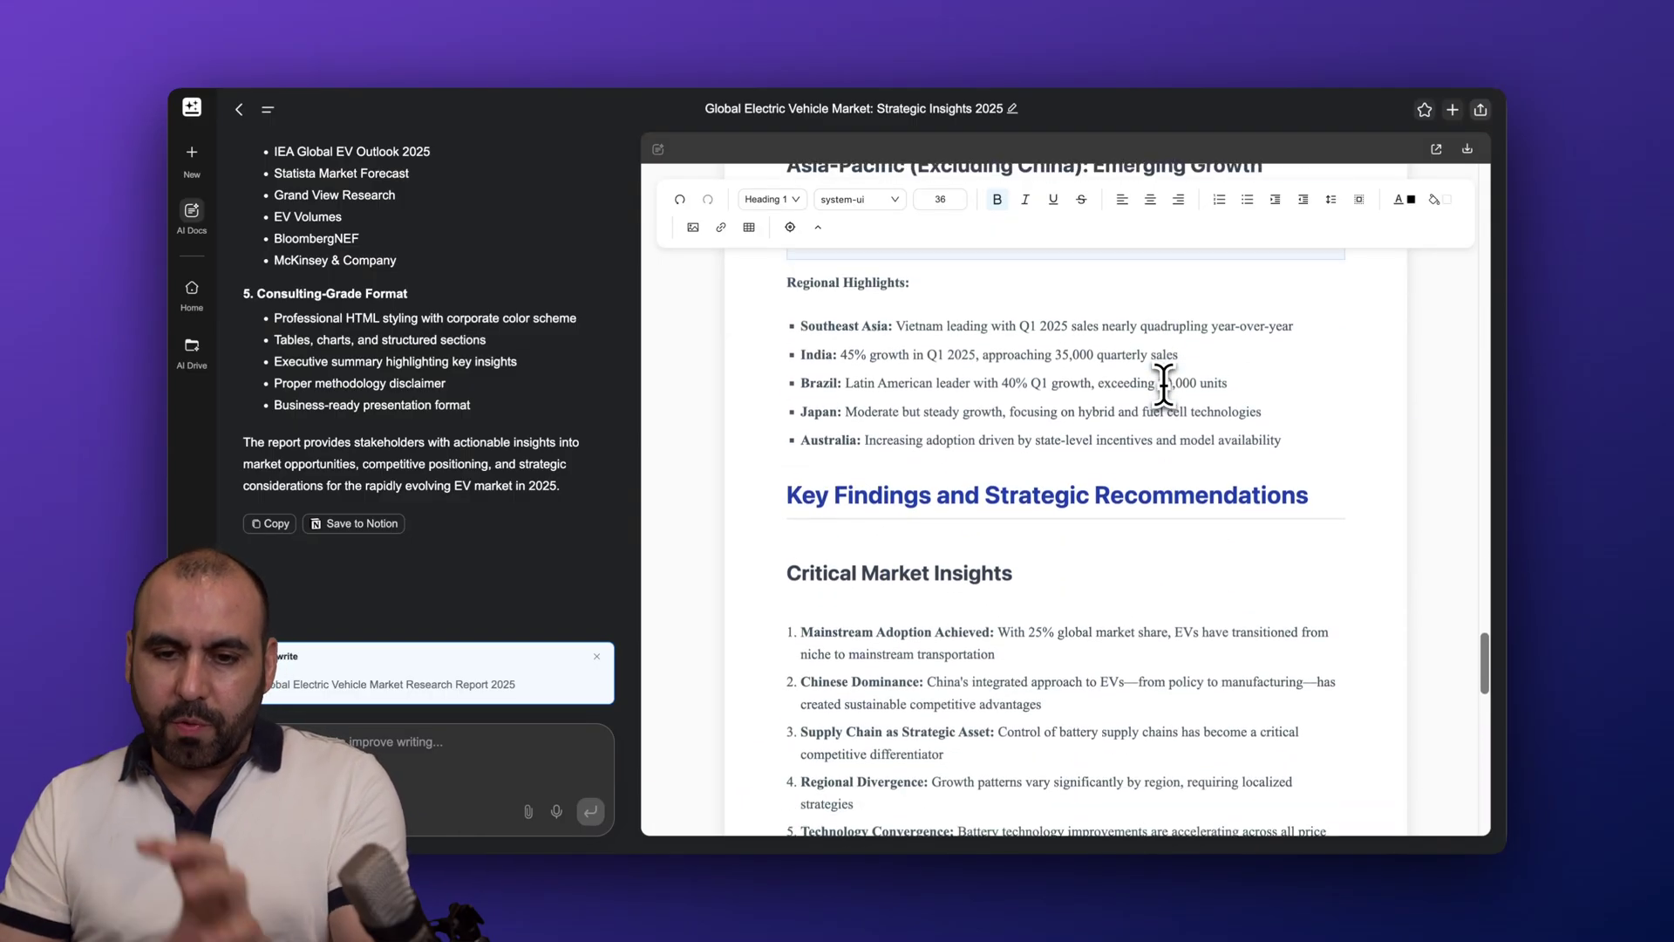
scroll(1164, 383, down, 6)
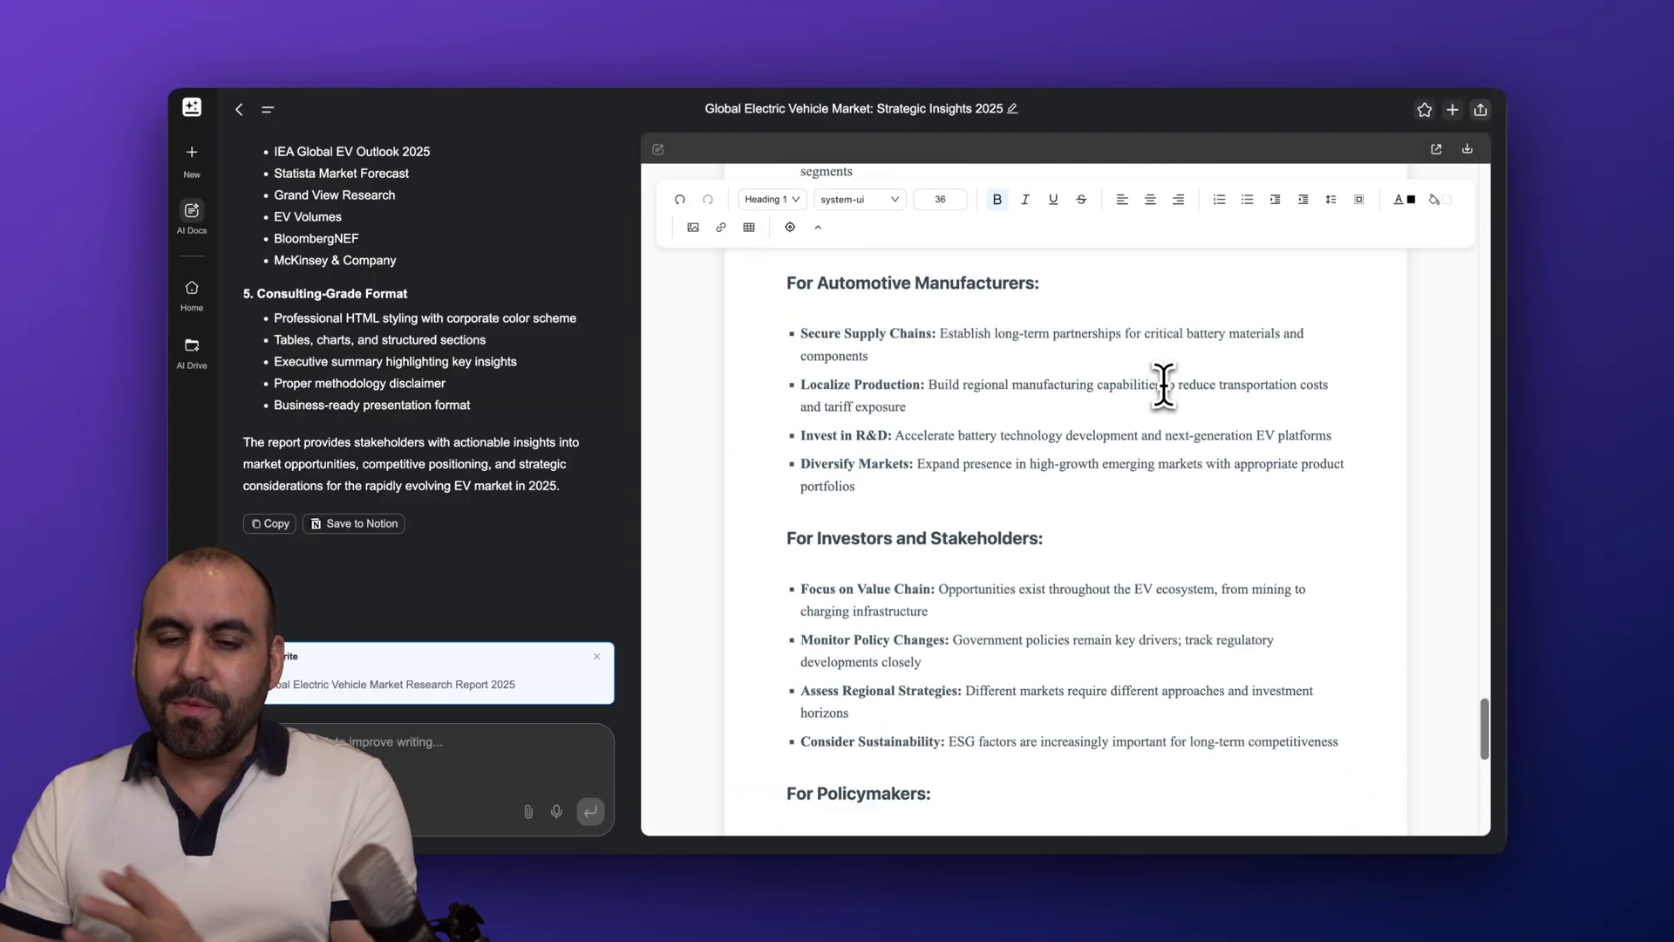
scroll(1164, 384, down, 12)
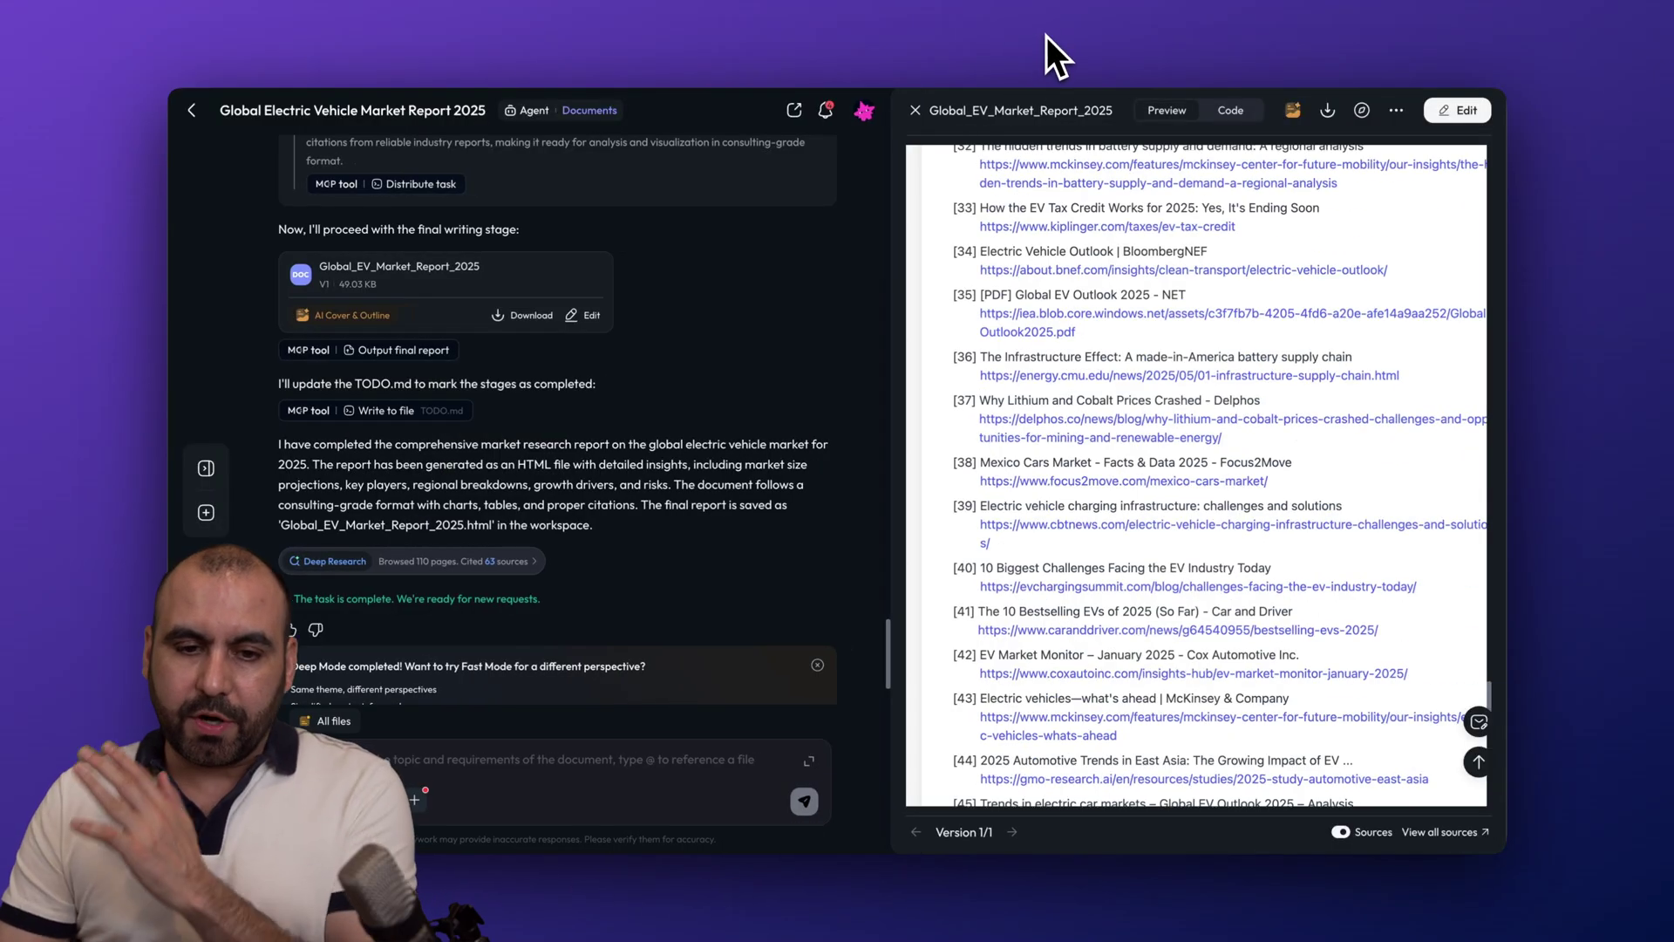
- Bring up Skywork's report preview at its title, with the original research prompt in the chat
click(1044, 37)
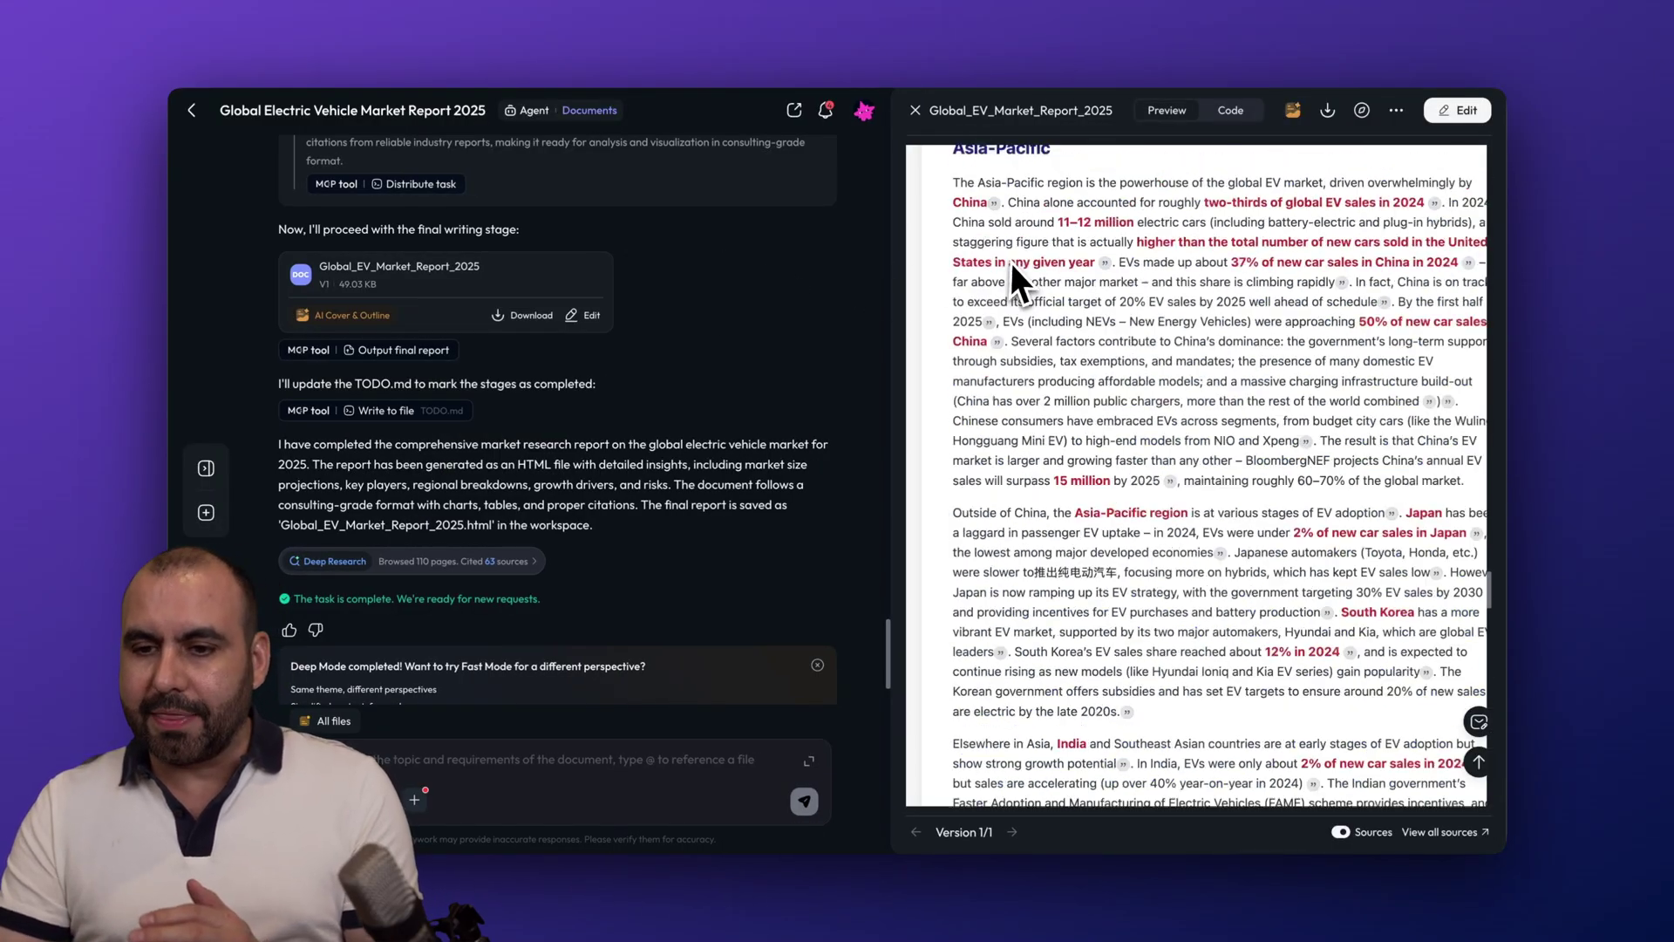
scroll(1011, 261, up, 20)
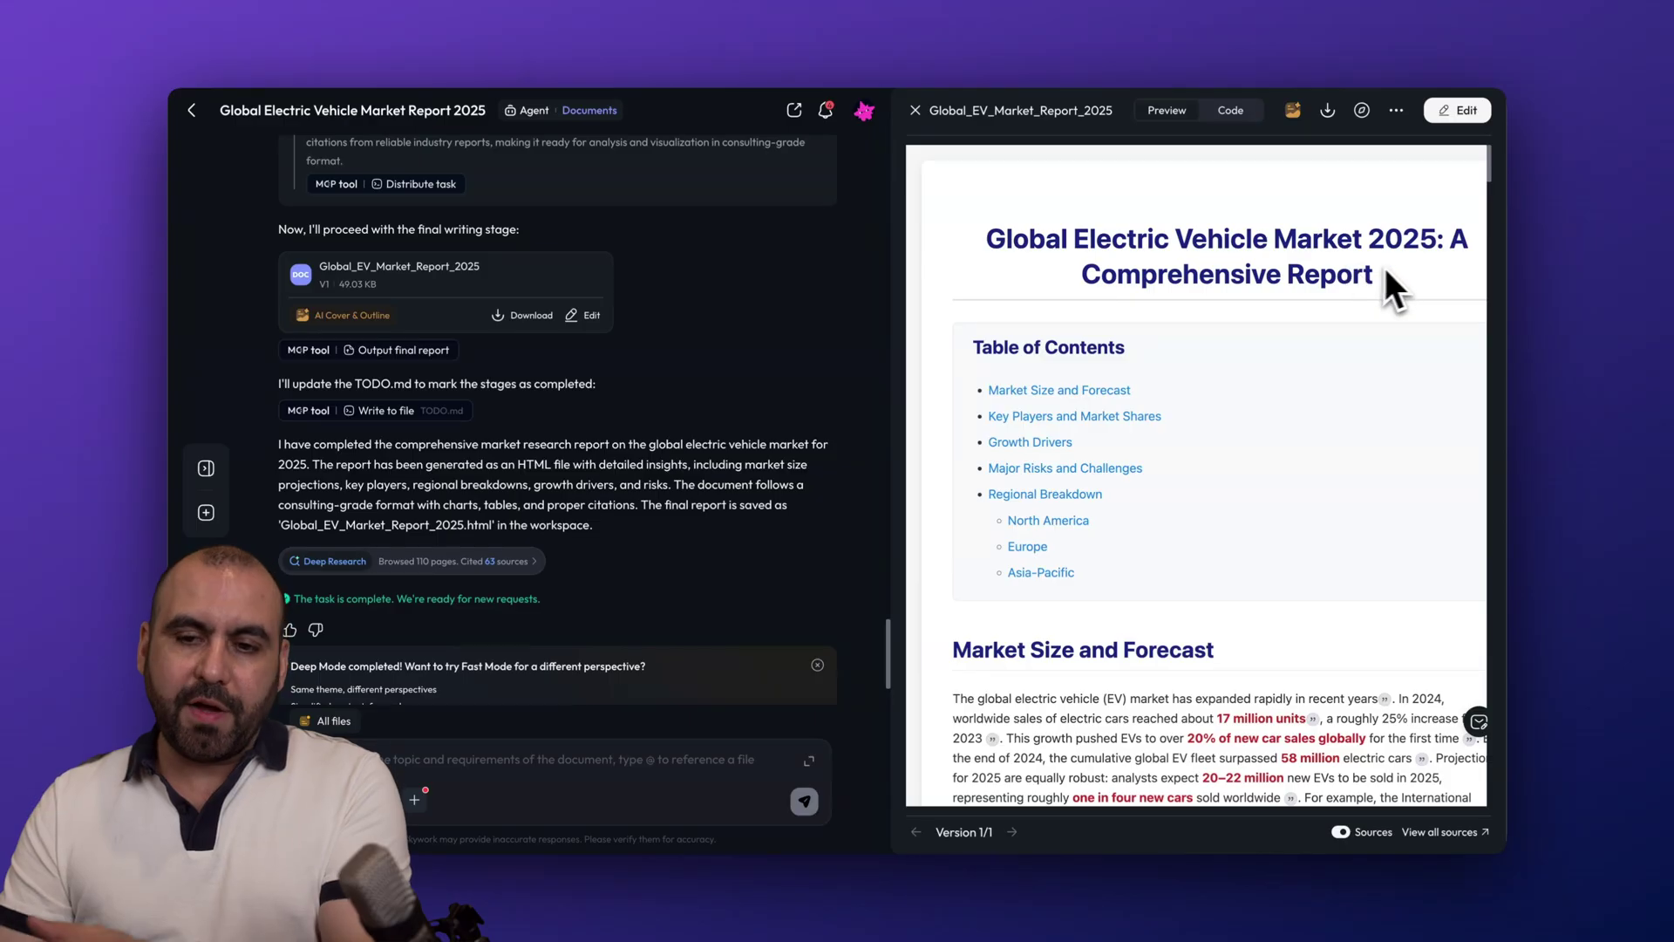
scroll(723, 330, up, 15)
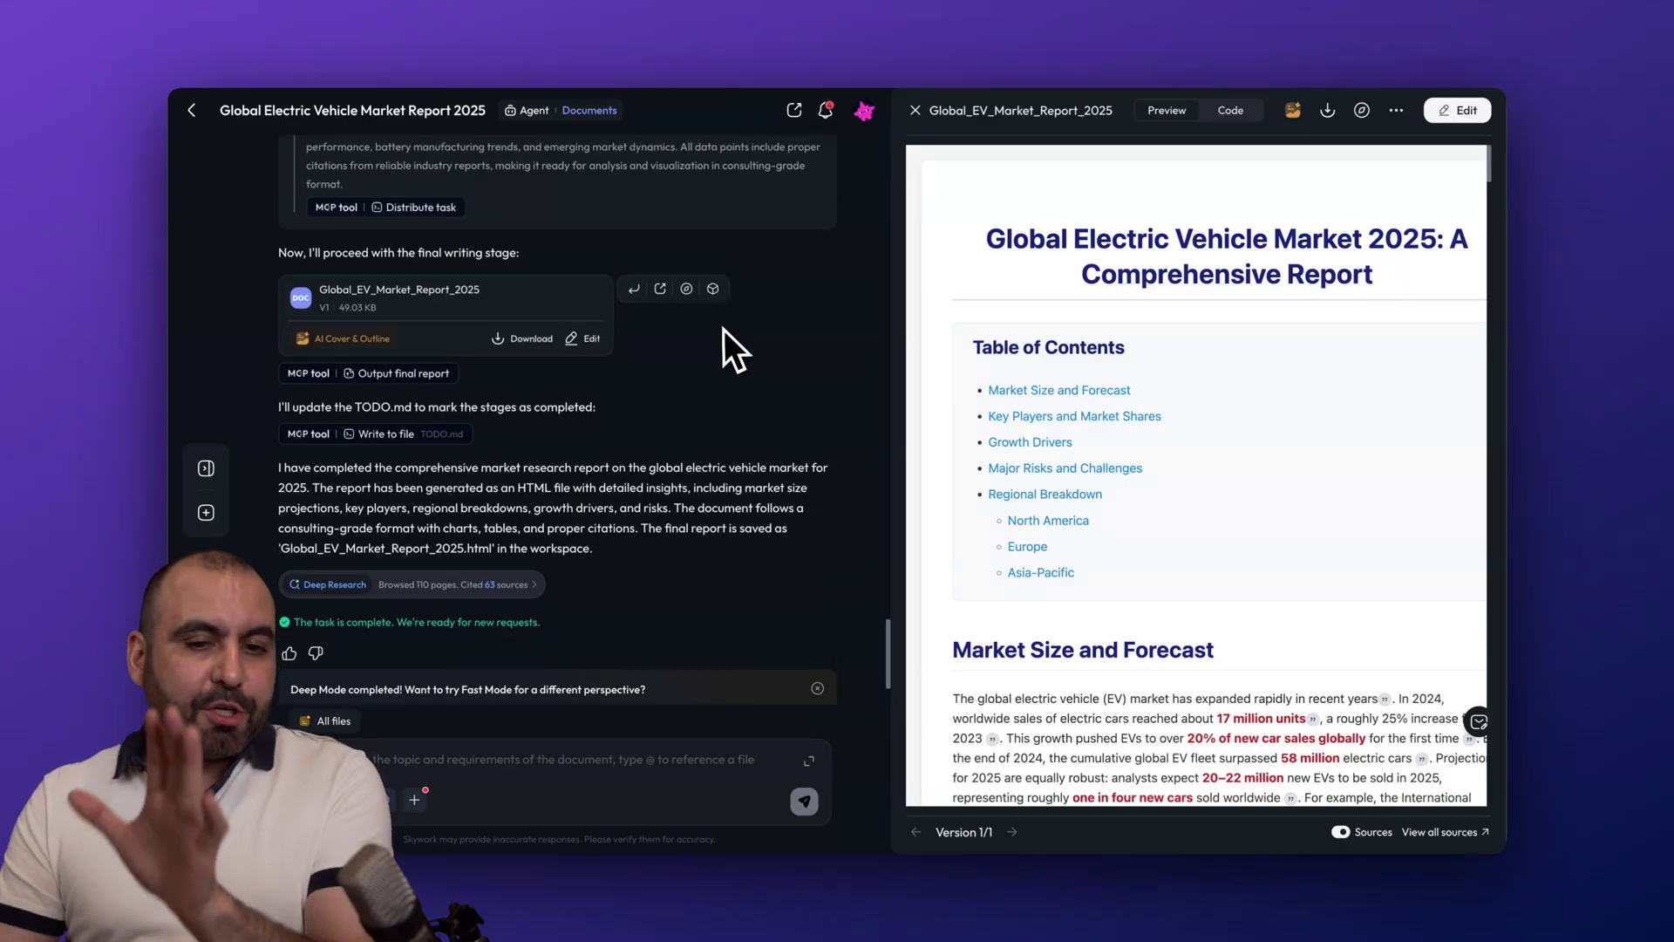
scroll(724, 329, up, 10)
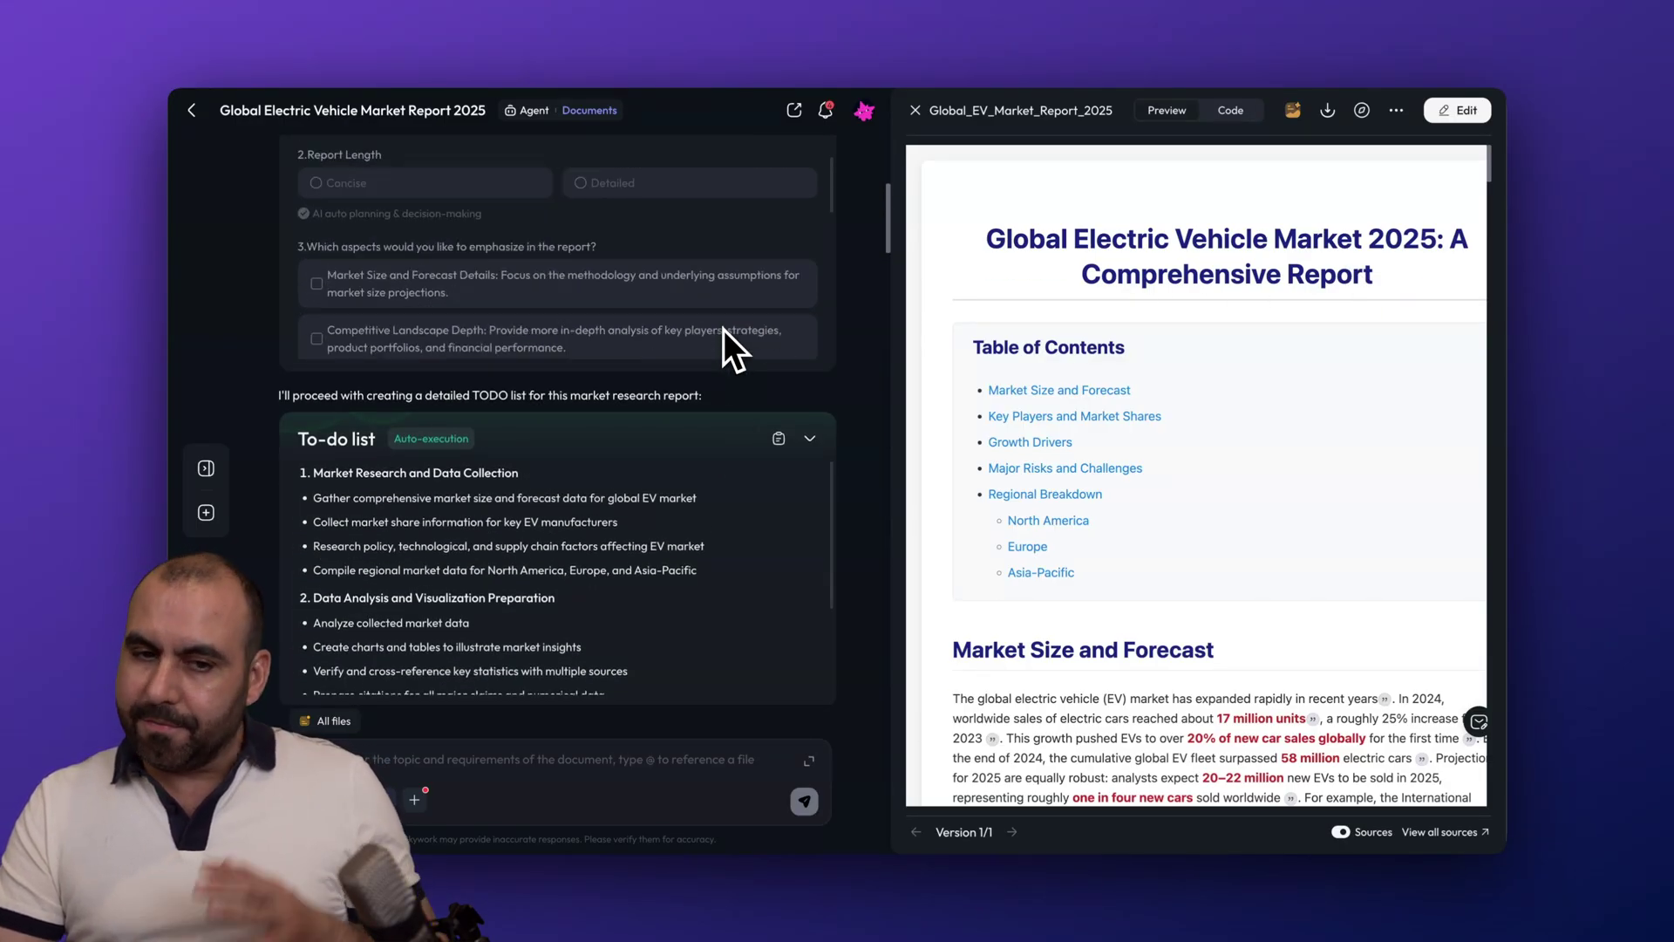
scroll(729, 502, up, 4)
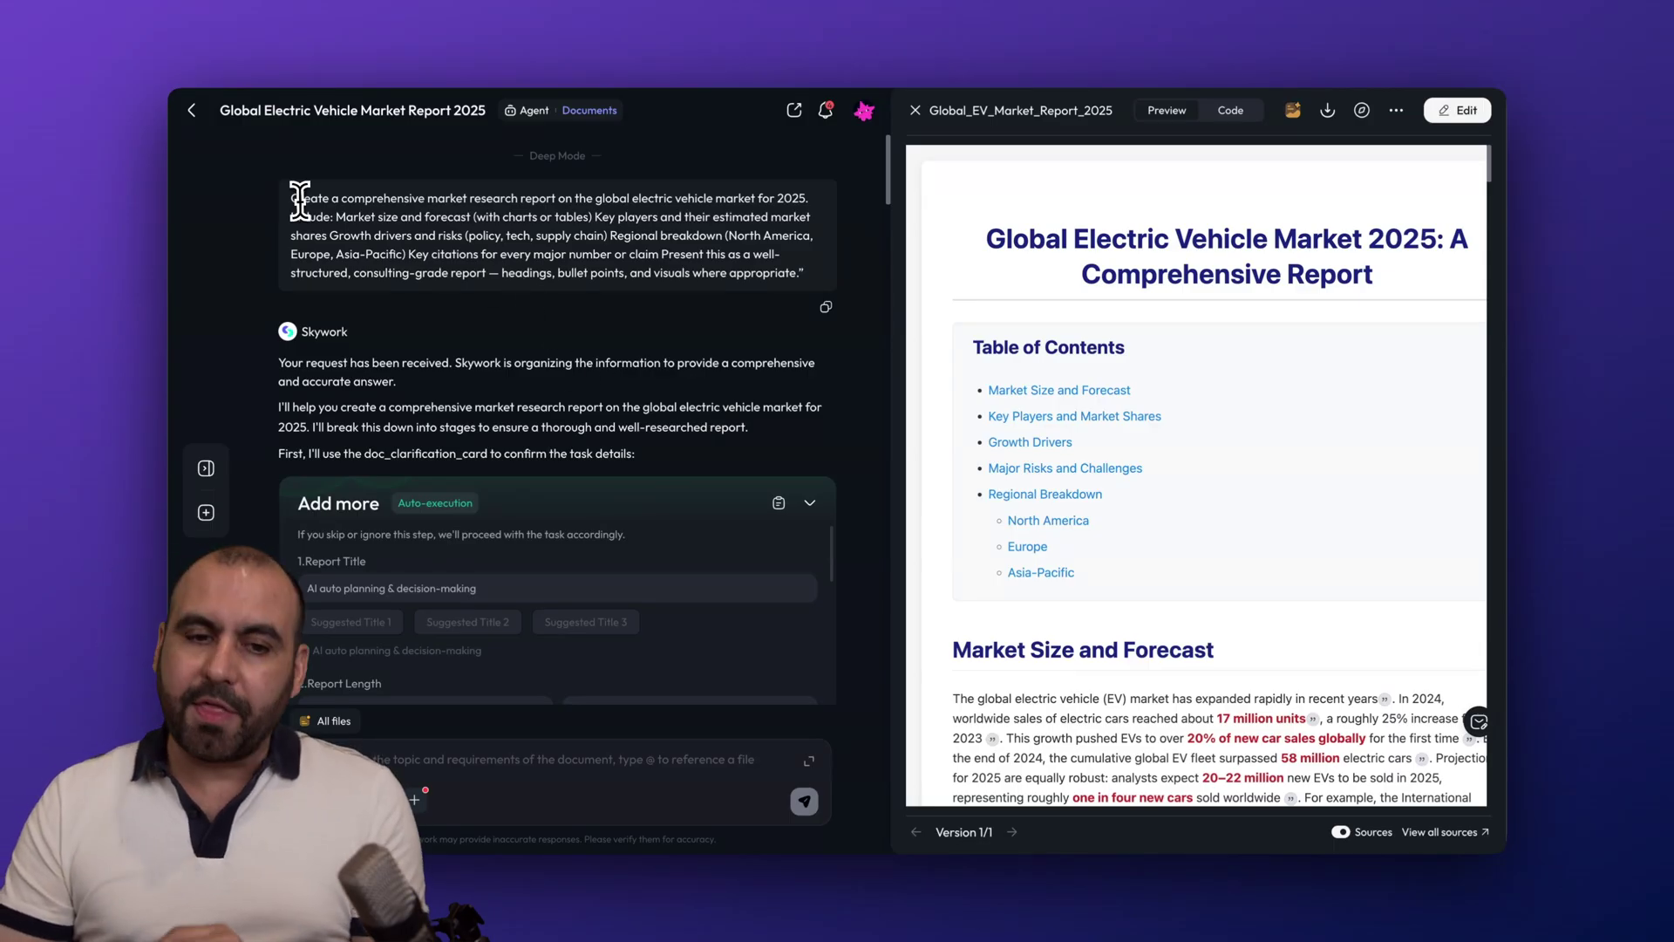
drag(300, 201, 598, 273)
click(598, 273)
scroll(610, 276, down, 3)
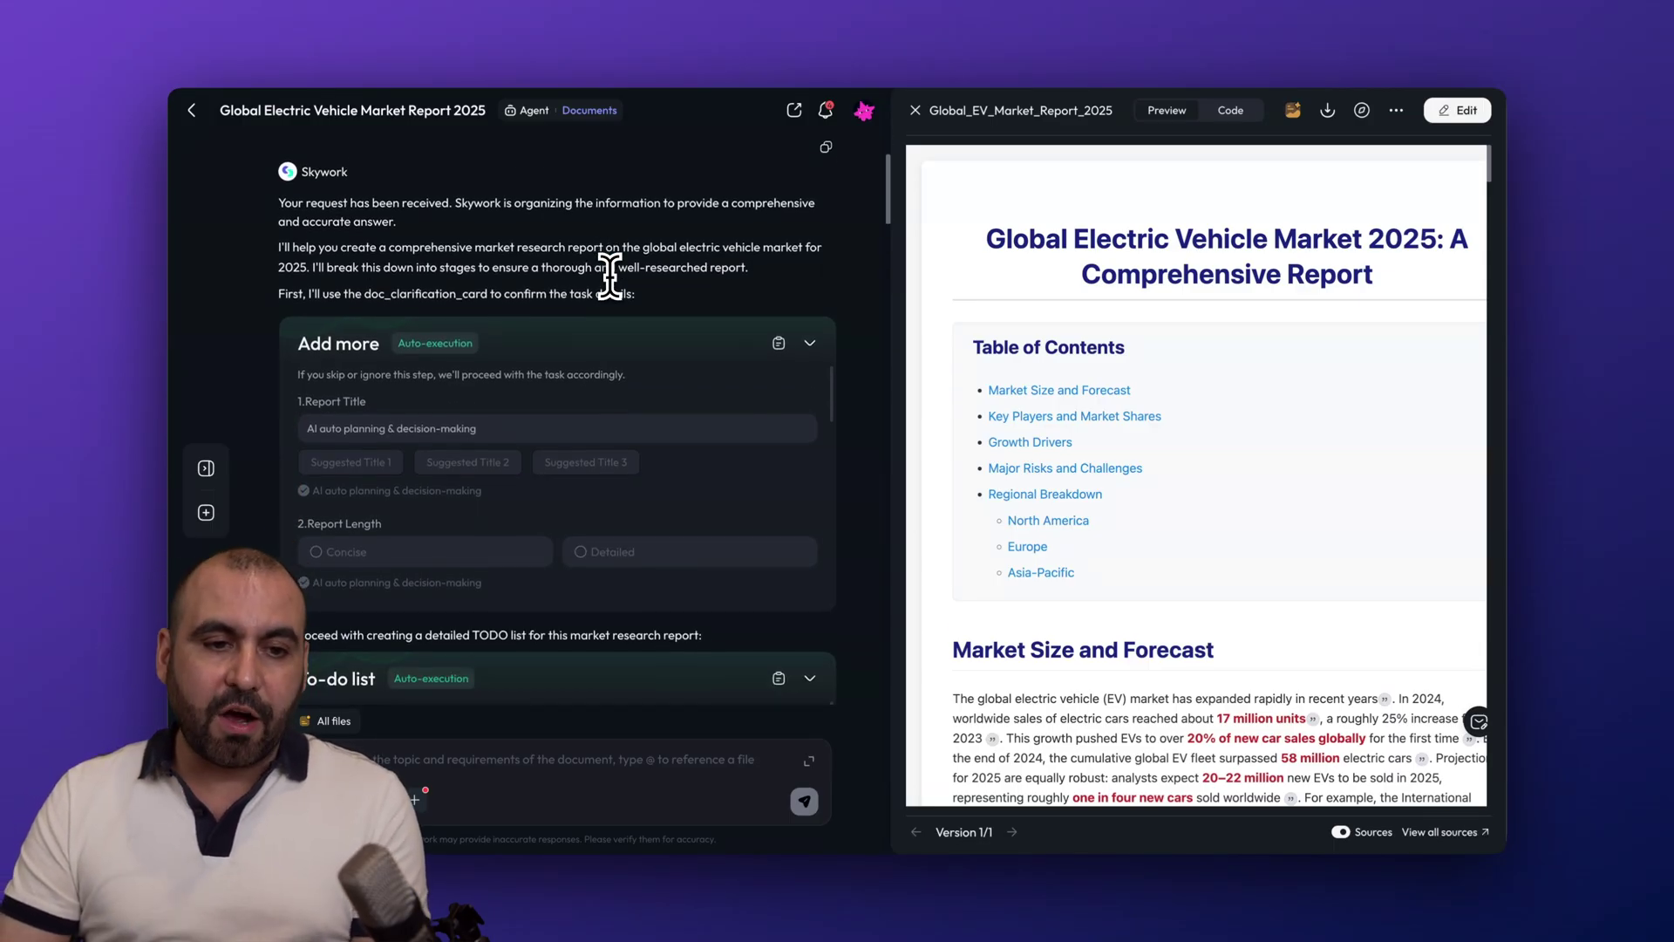
scroll(365, 190, down, 1)
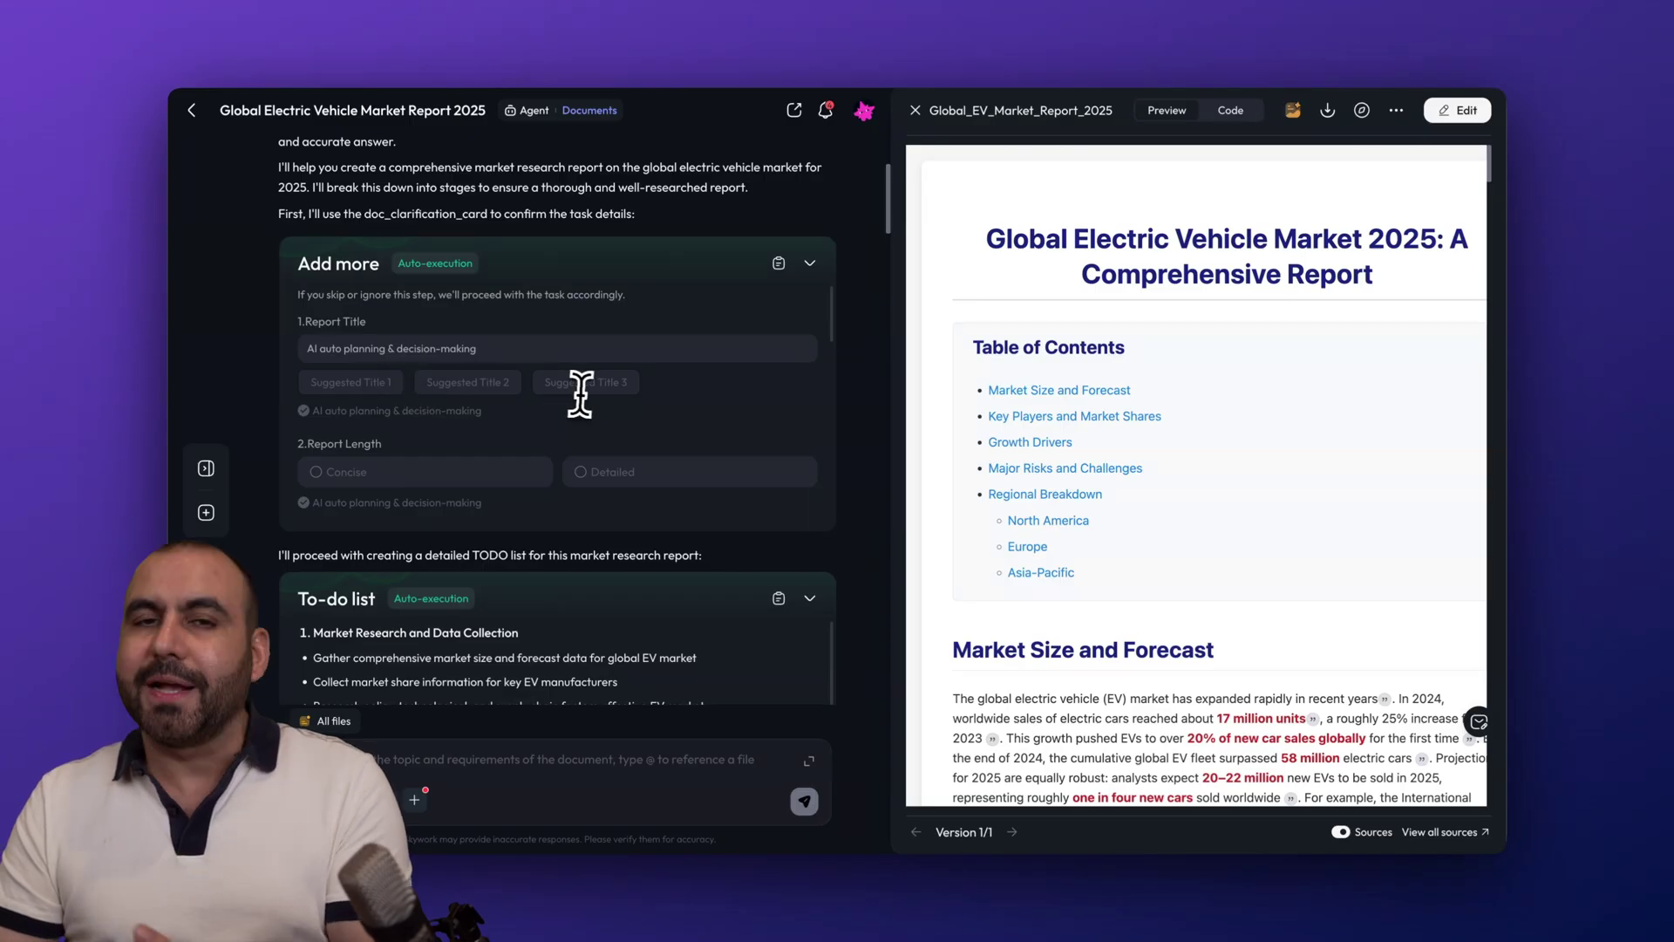
scroll(584, 446, down, 1)
scroll(586, 453, up, 1)
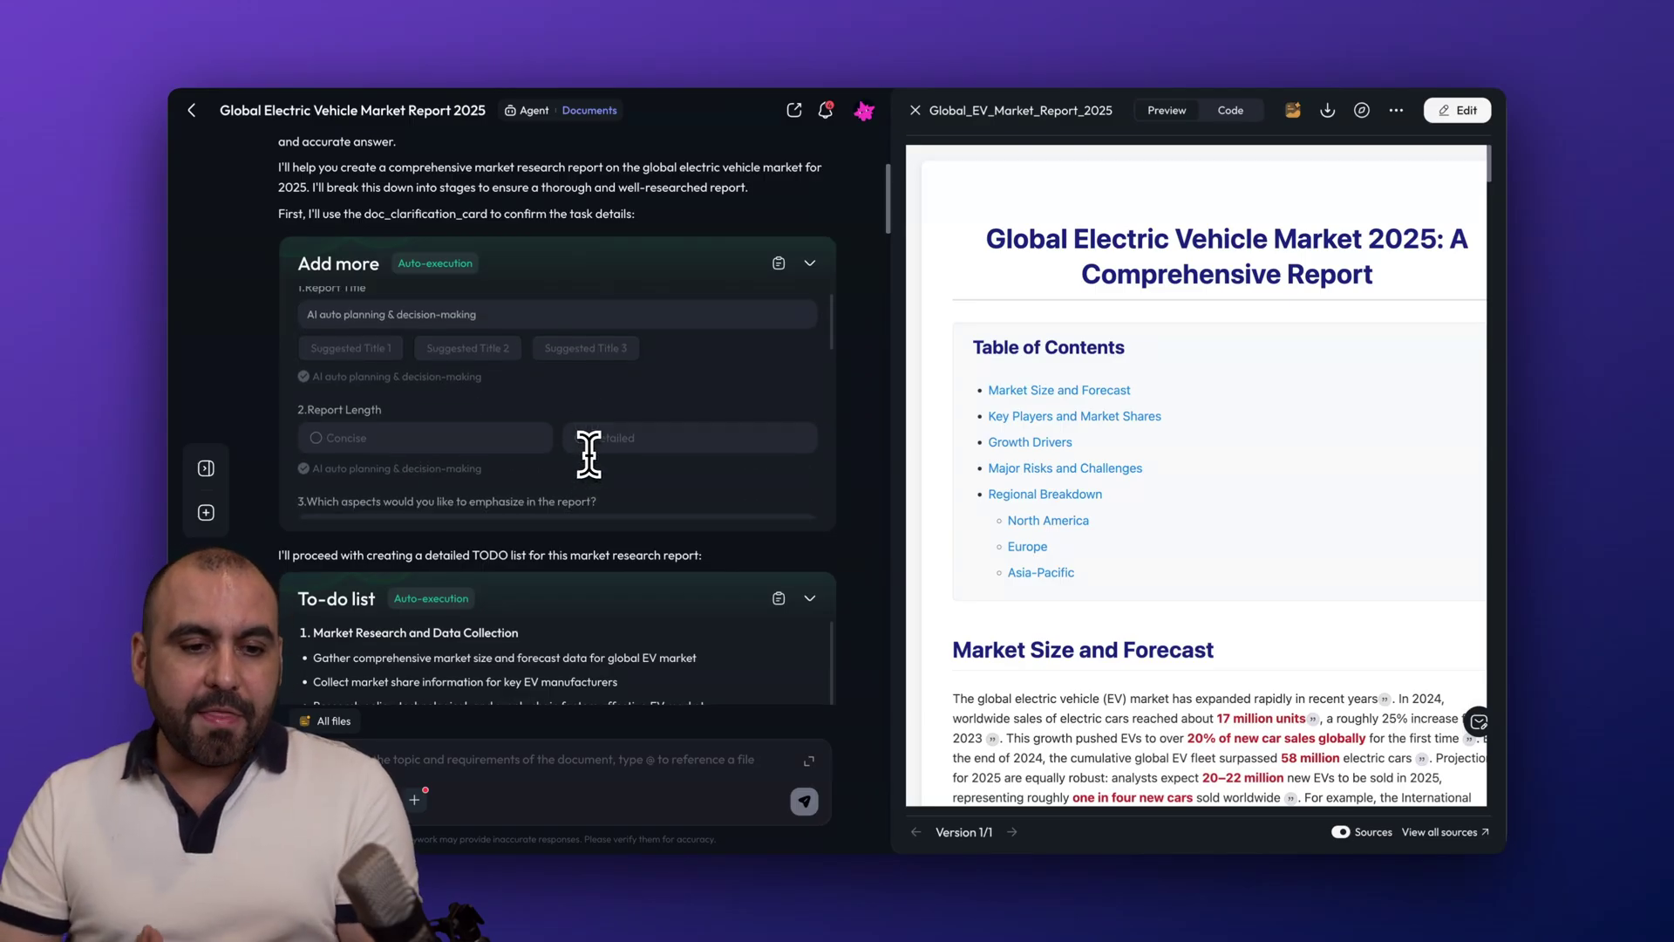
scroll(436, 406, down, 1)
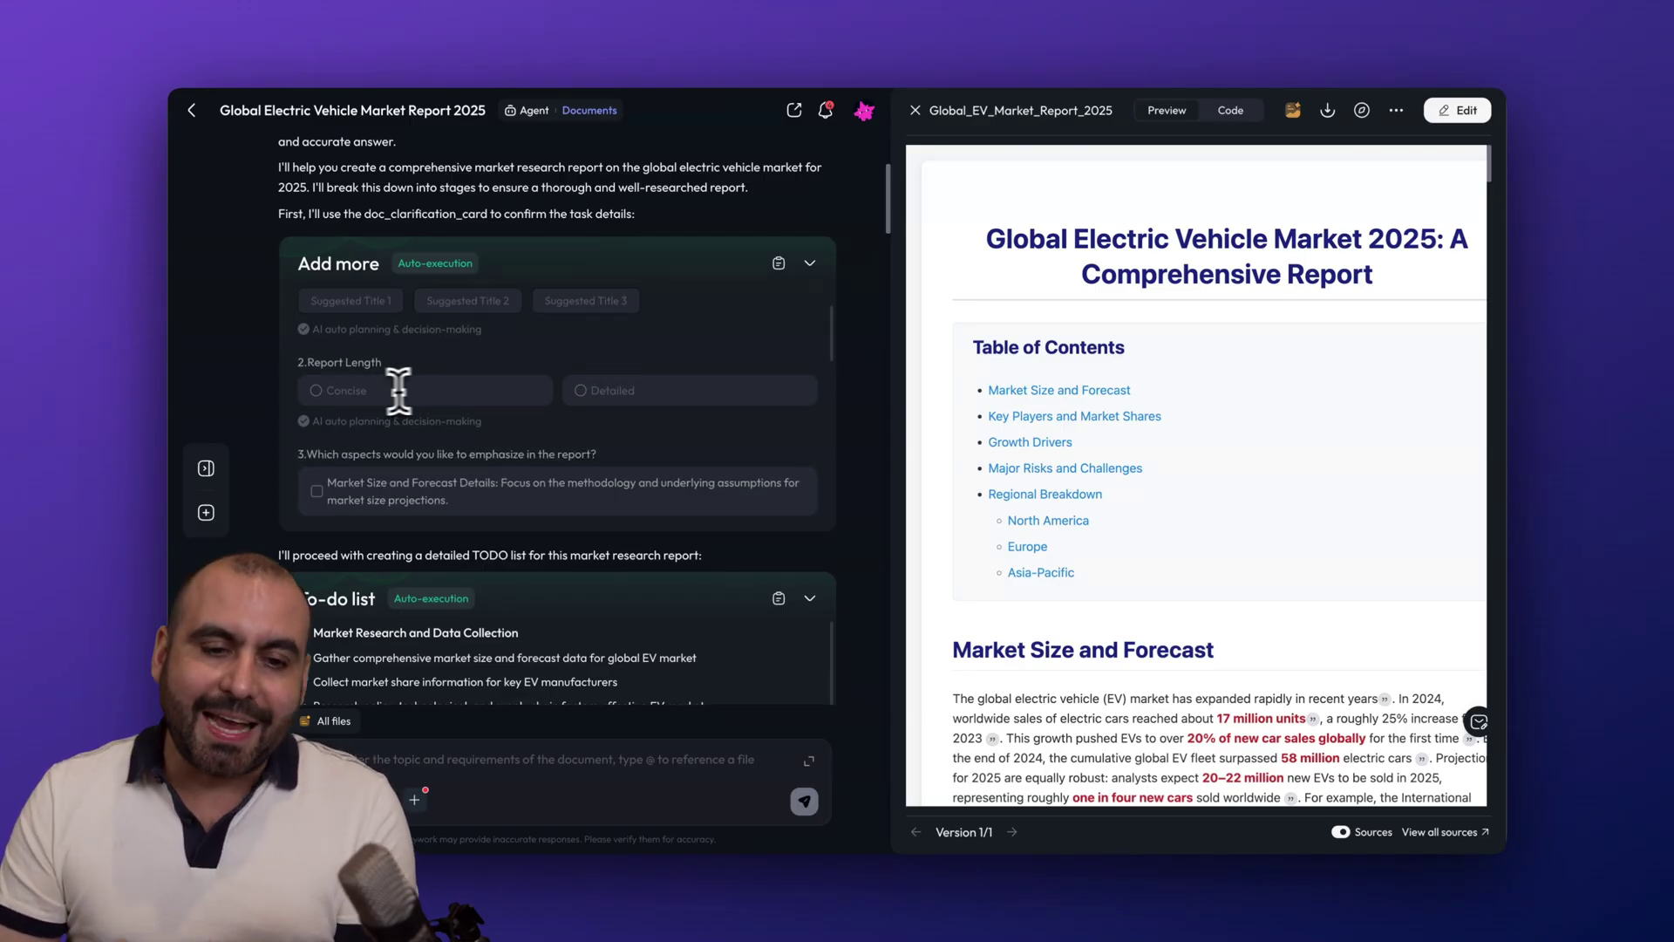
scroll(636, 403, down, 2)
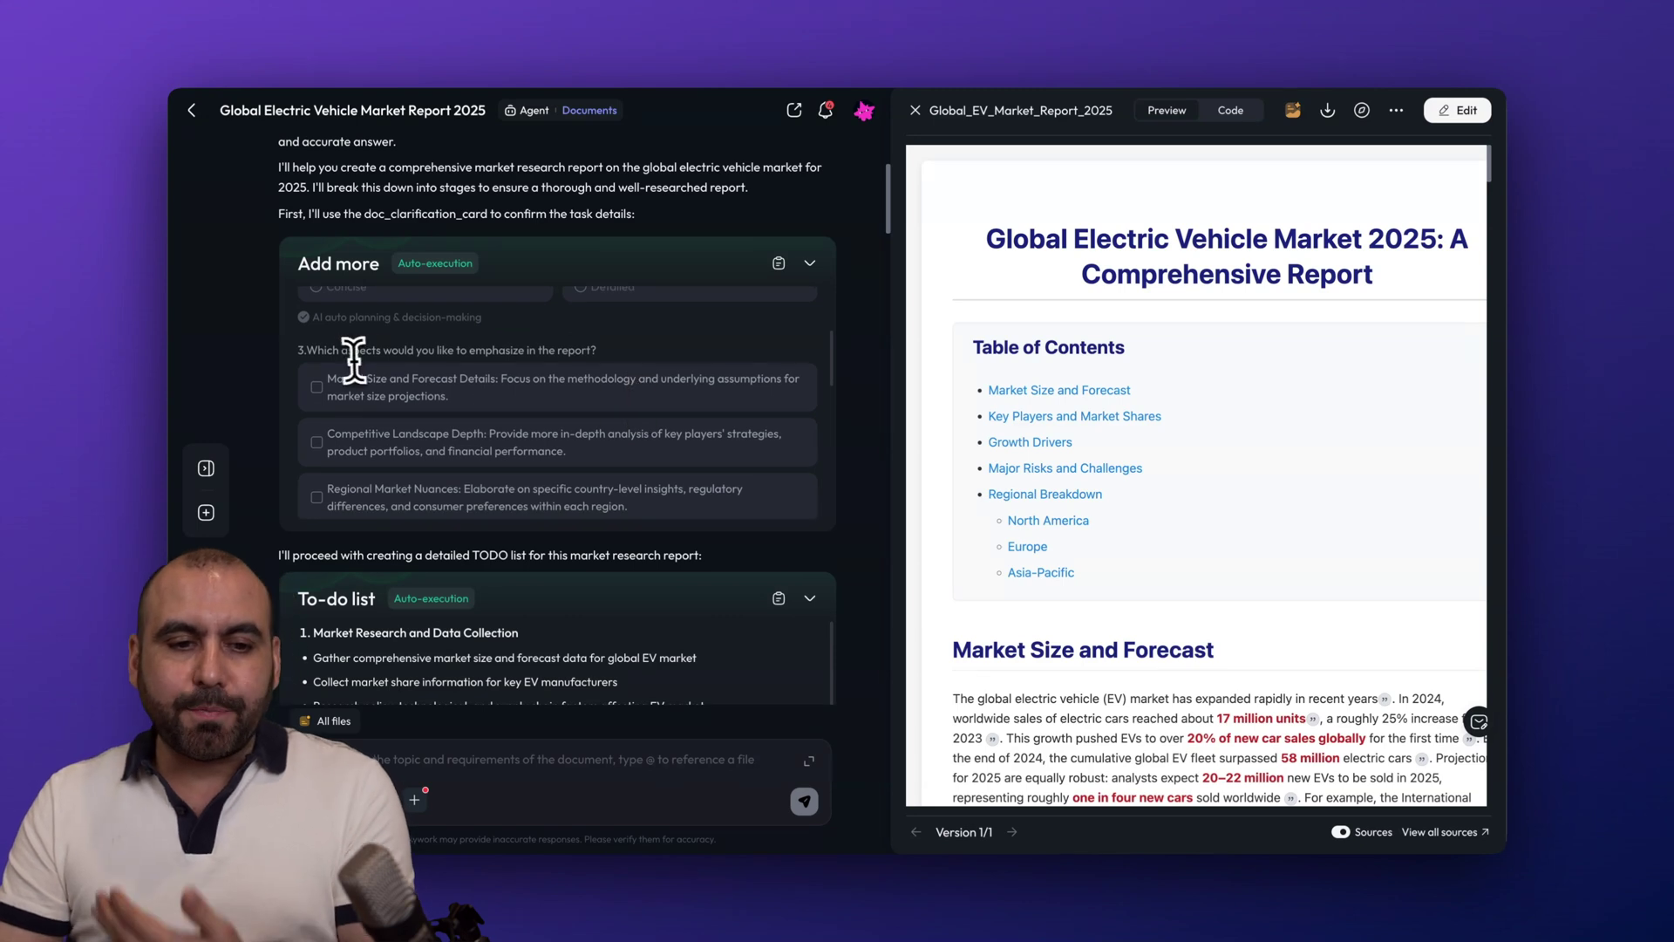
scroll(521, 362, down, 3)
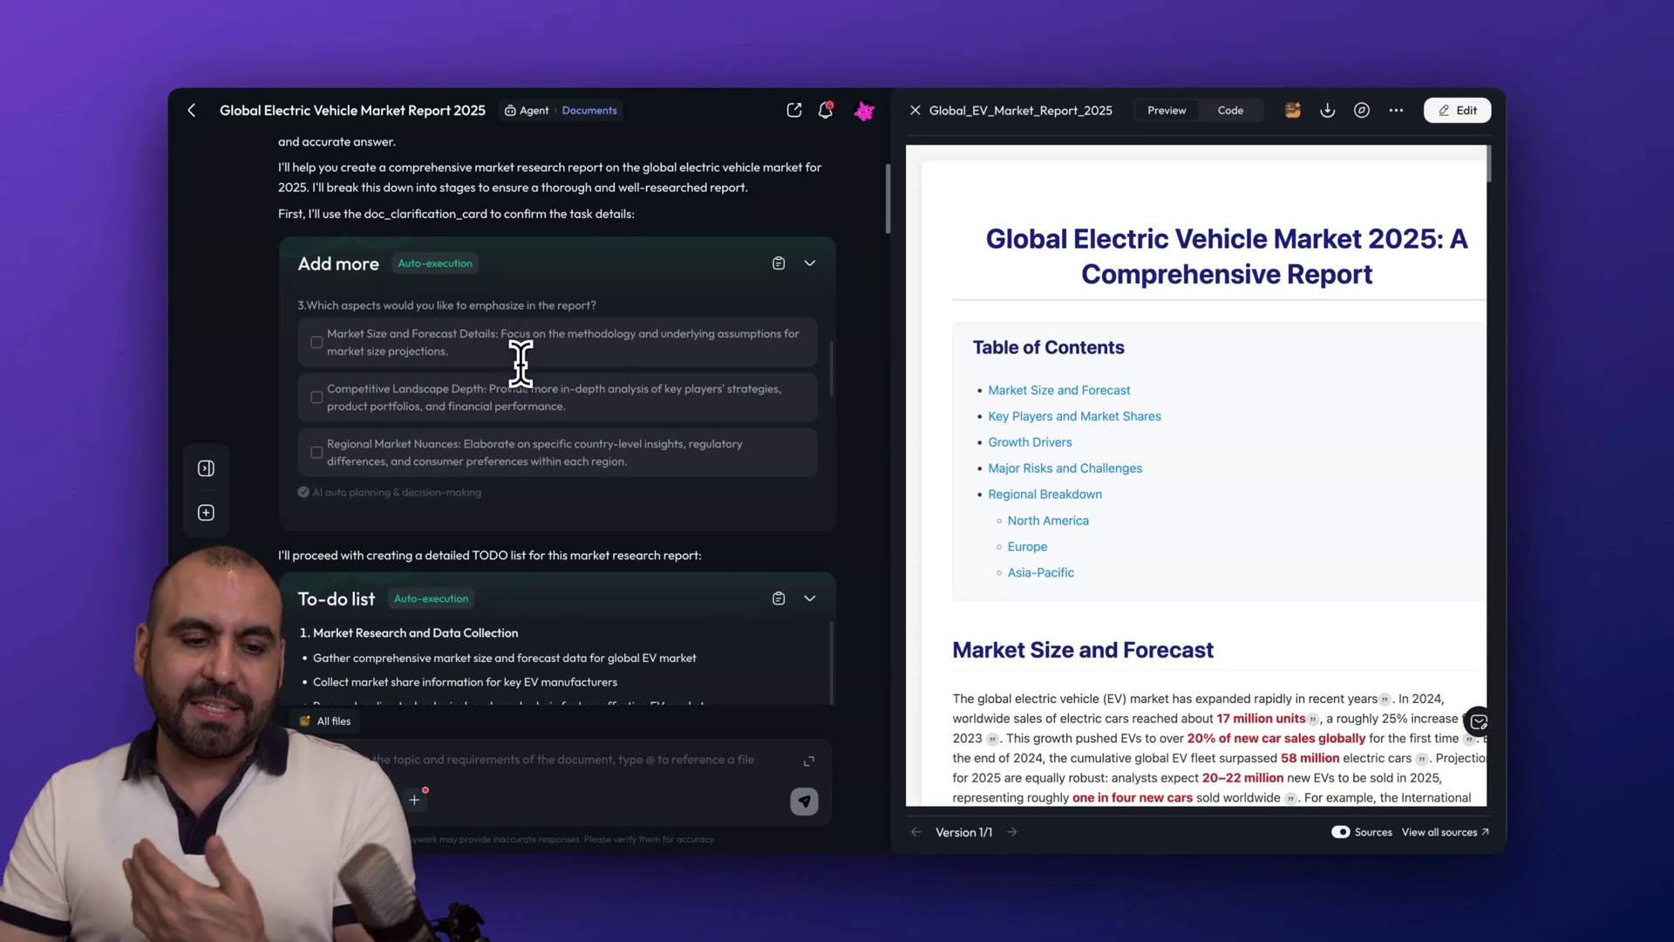
scroll(520, 362, up, 1)
scroll(526, 366, down, 2)
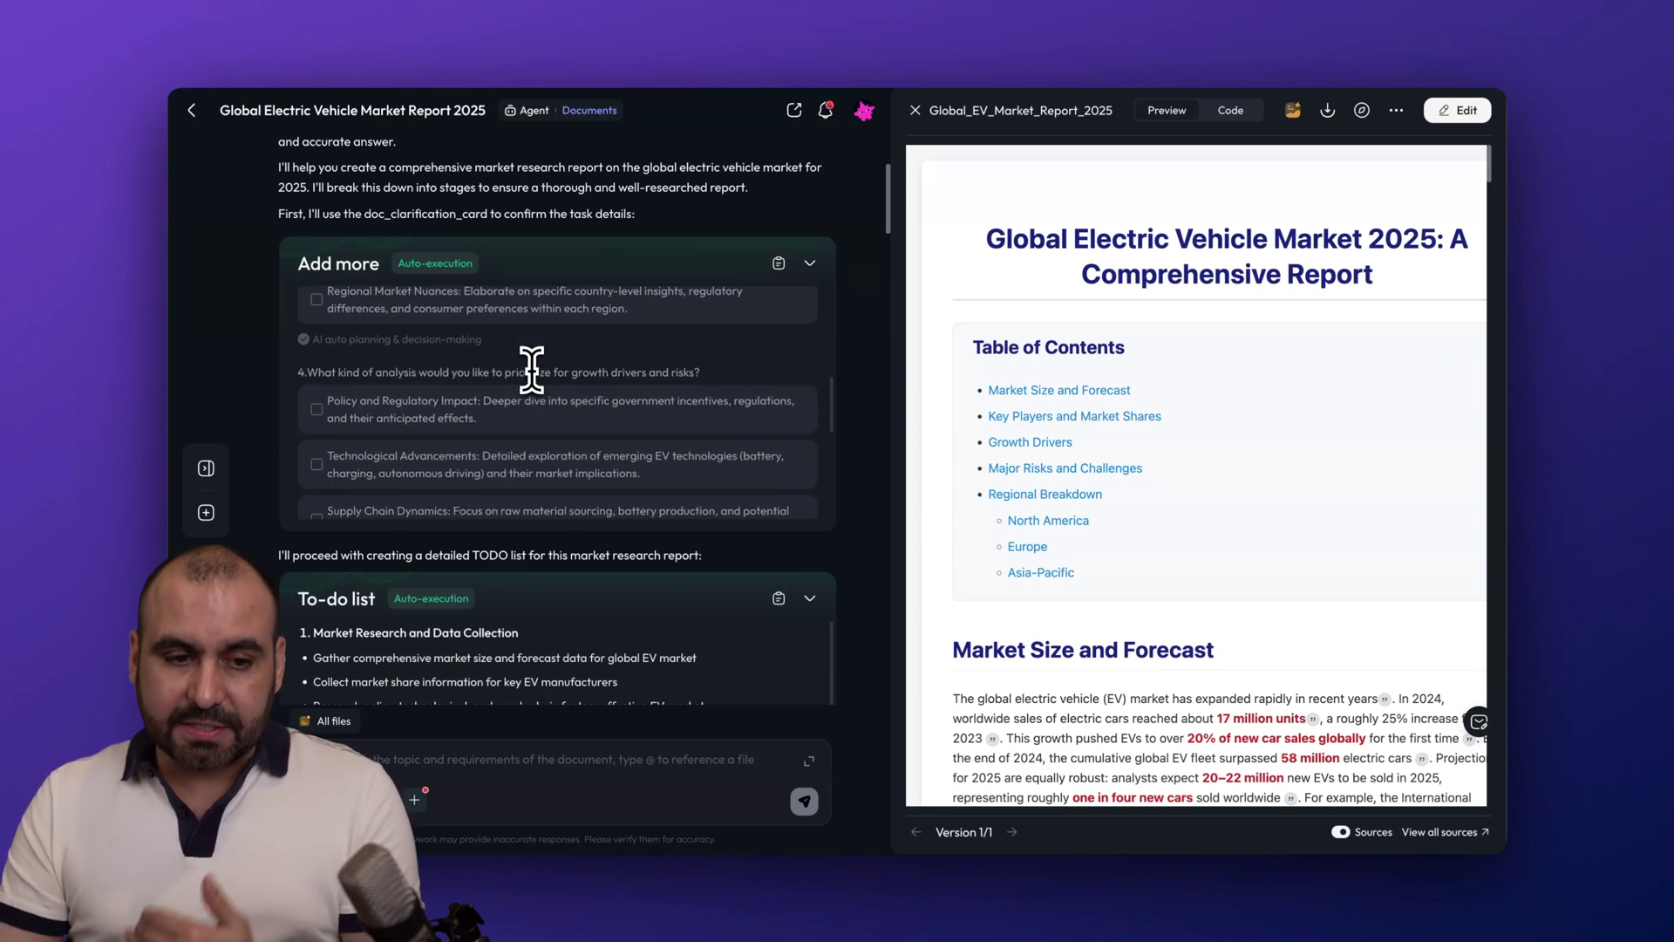
scroll(402, 334, down, 6)
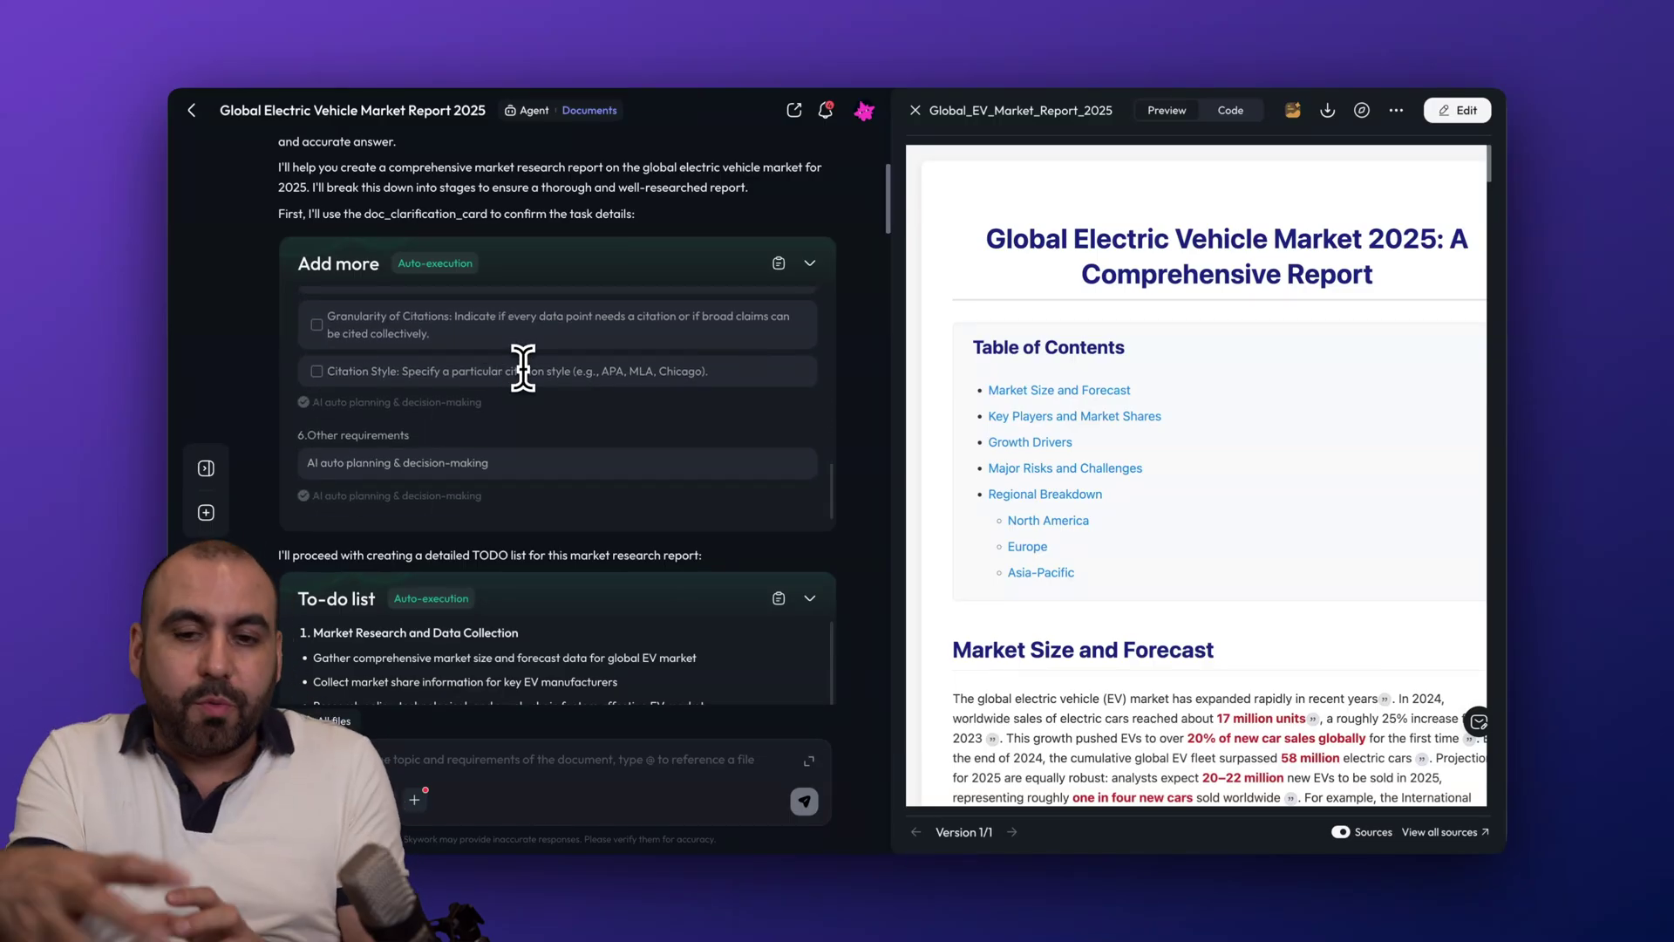
- Scroll the chat from the To-do list through the MCP tool steps to the task-complete message
scroll(523, 367, down, 6)
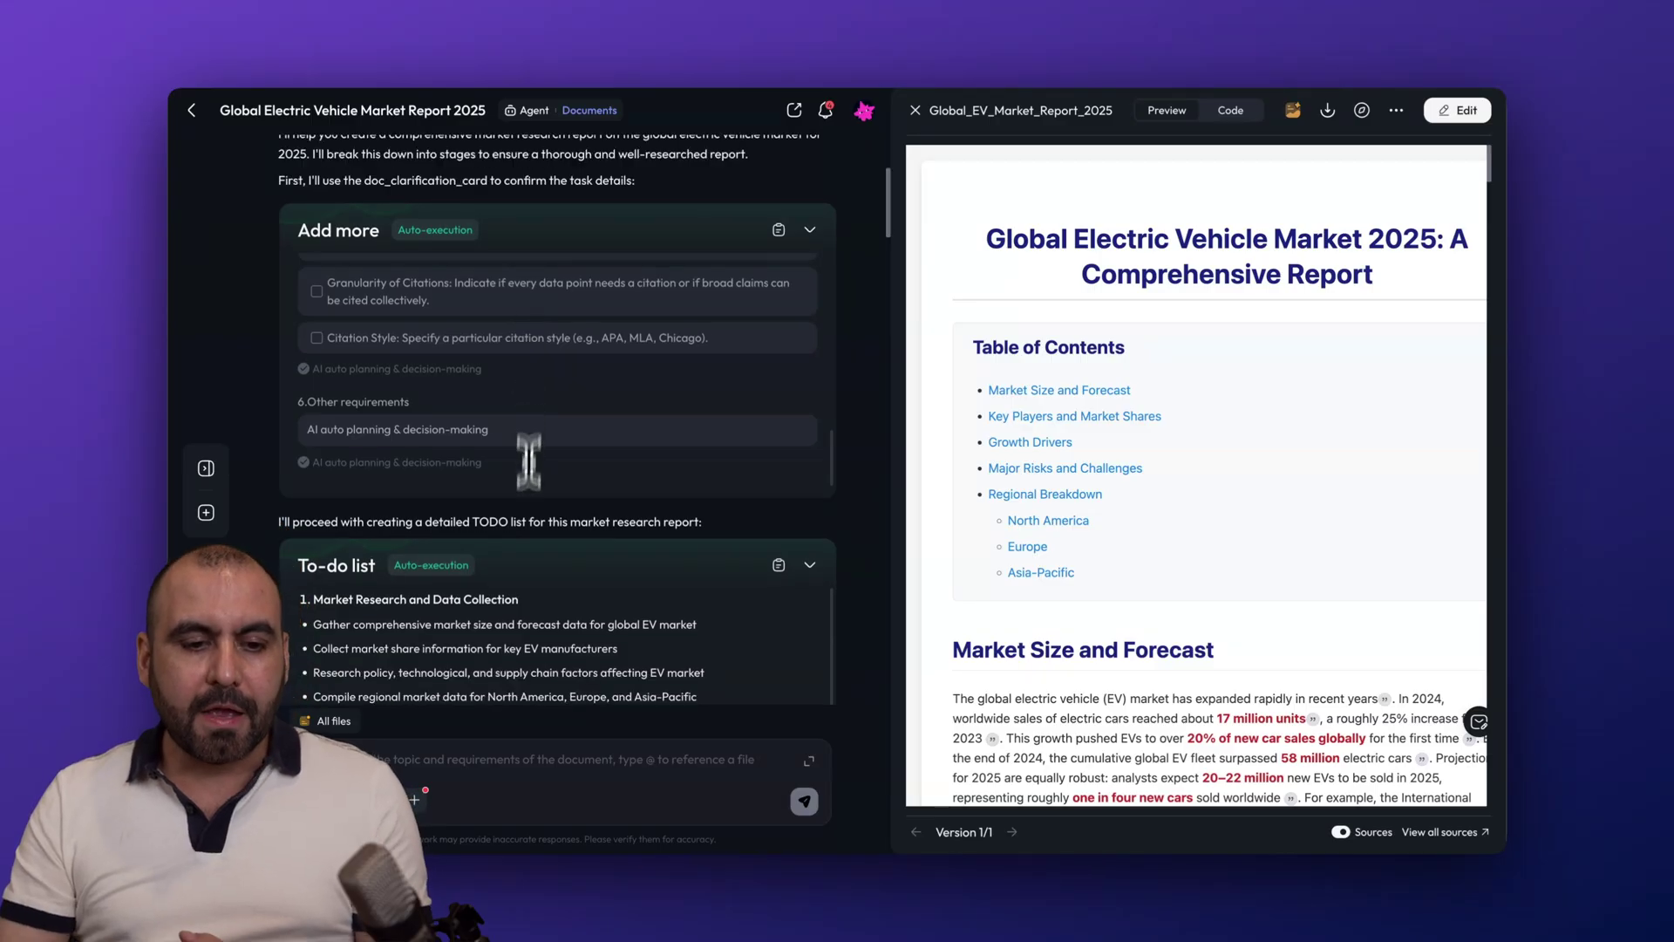
scroll(381, 431, down, 3)
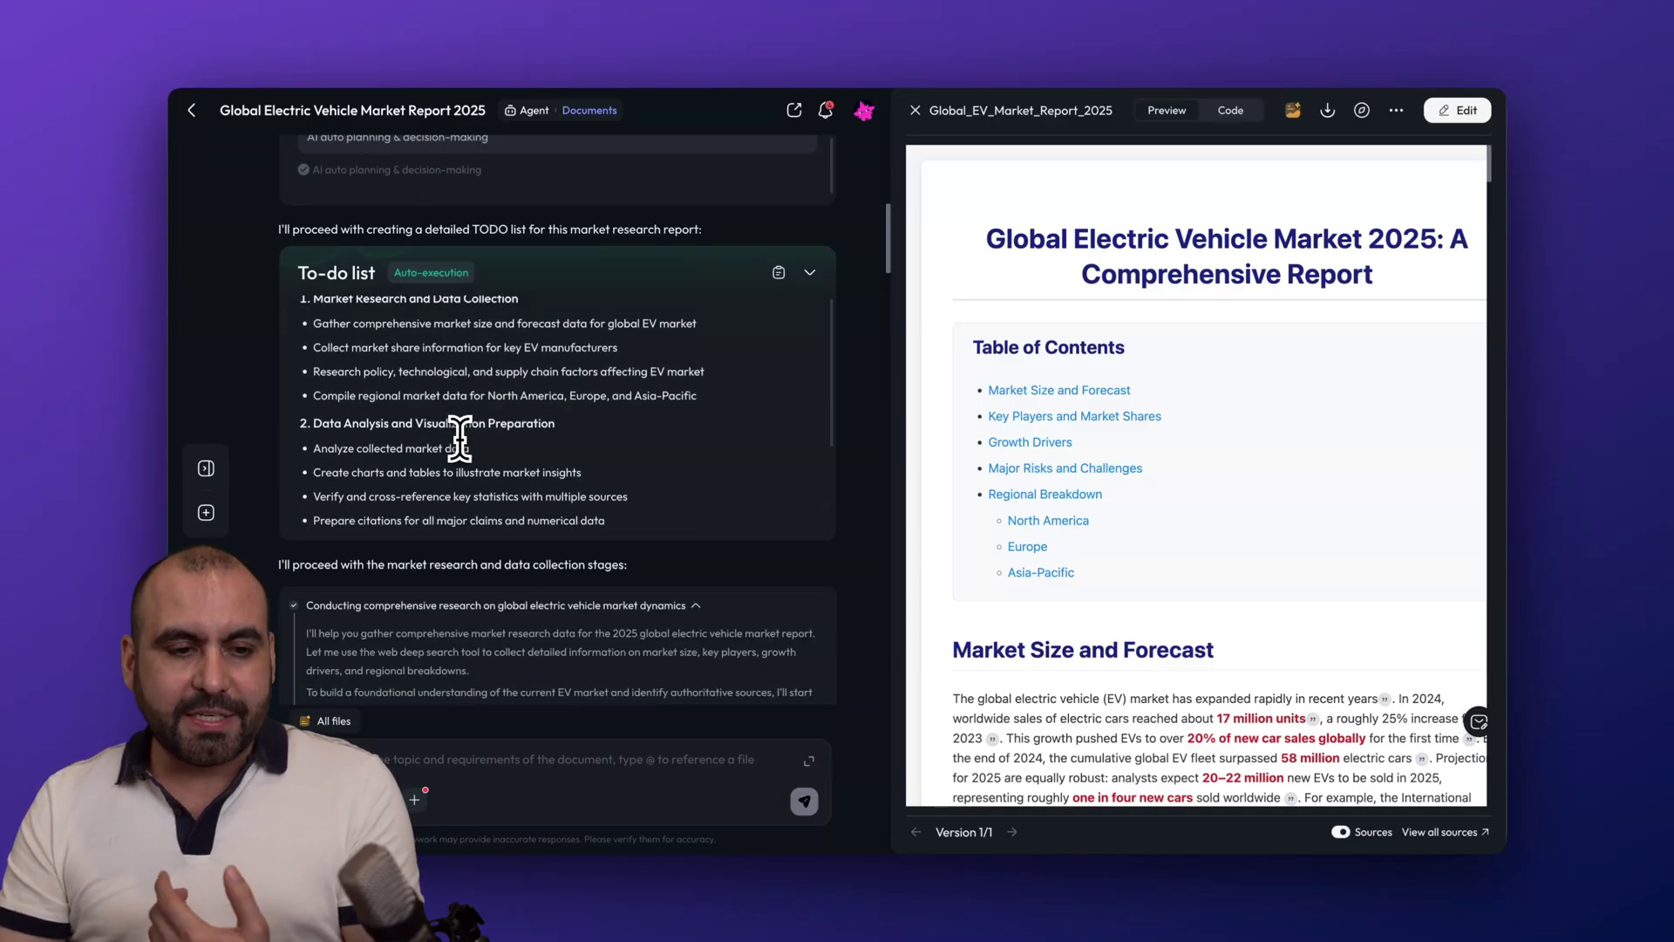
scroll(460, 436, up, 3)
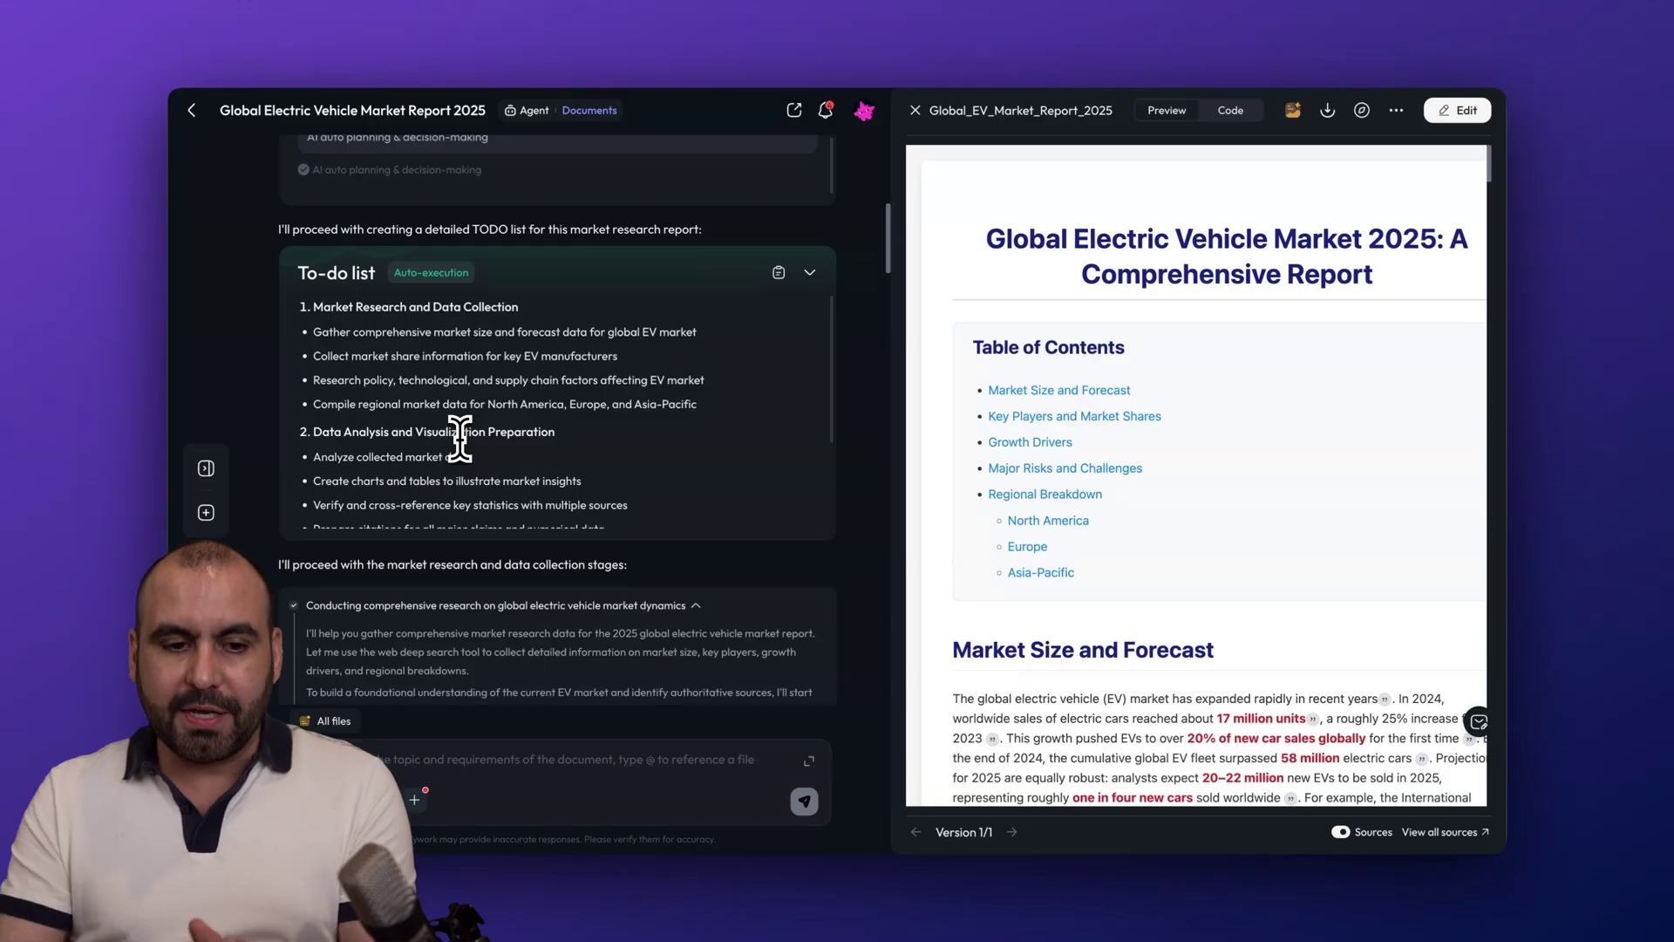
scroll(459, 436, down, 3)
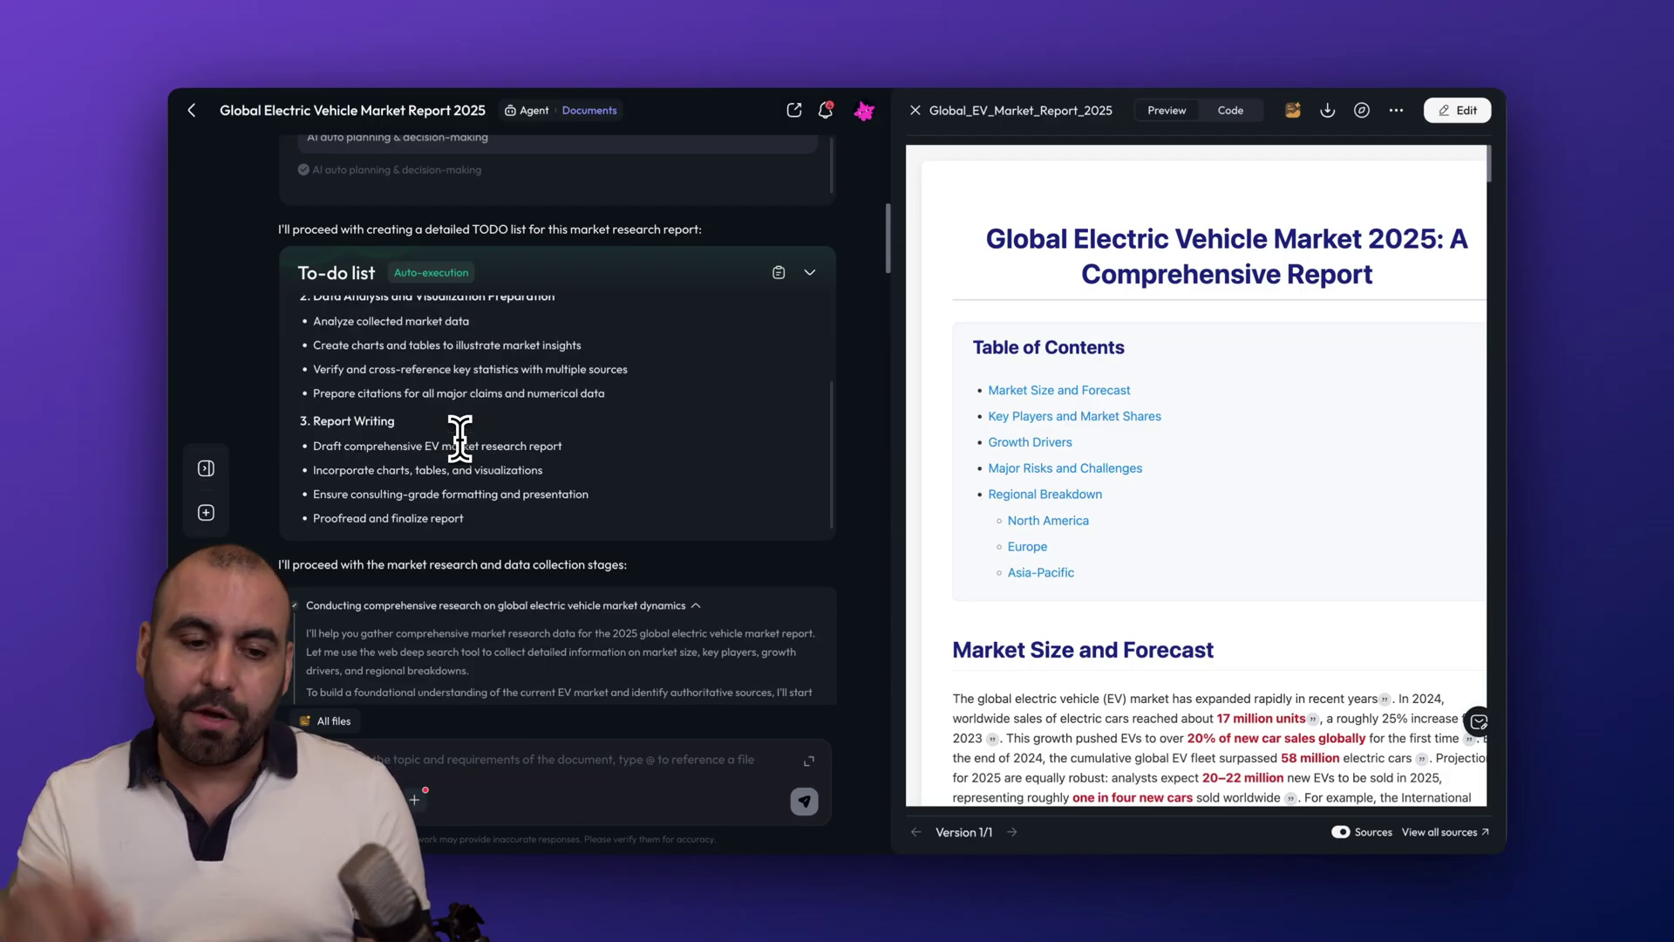
scroll(459, 436, down, 9)
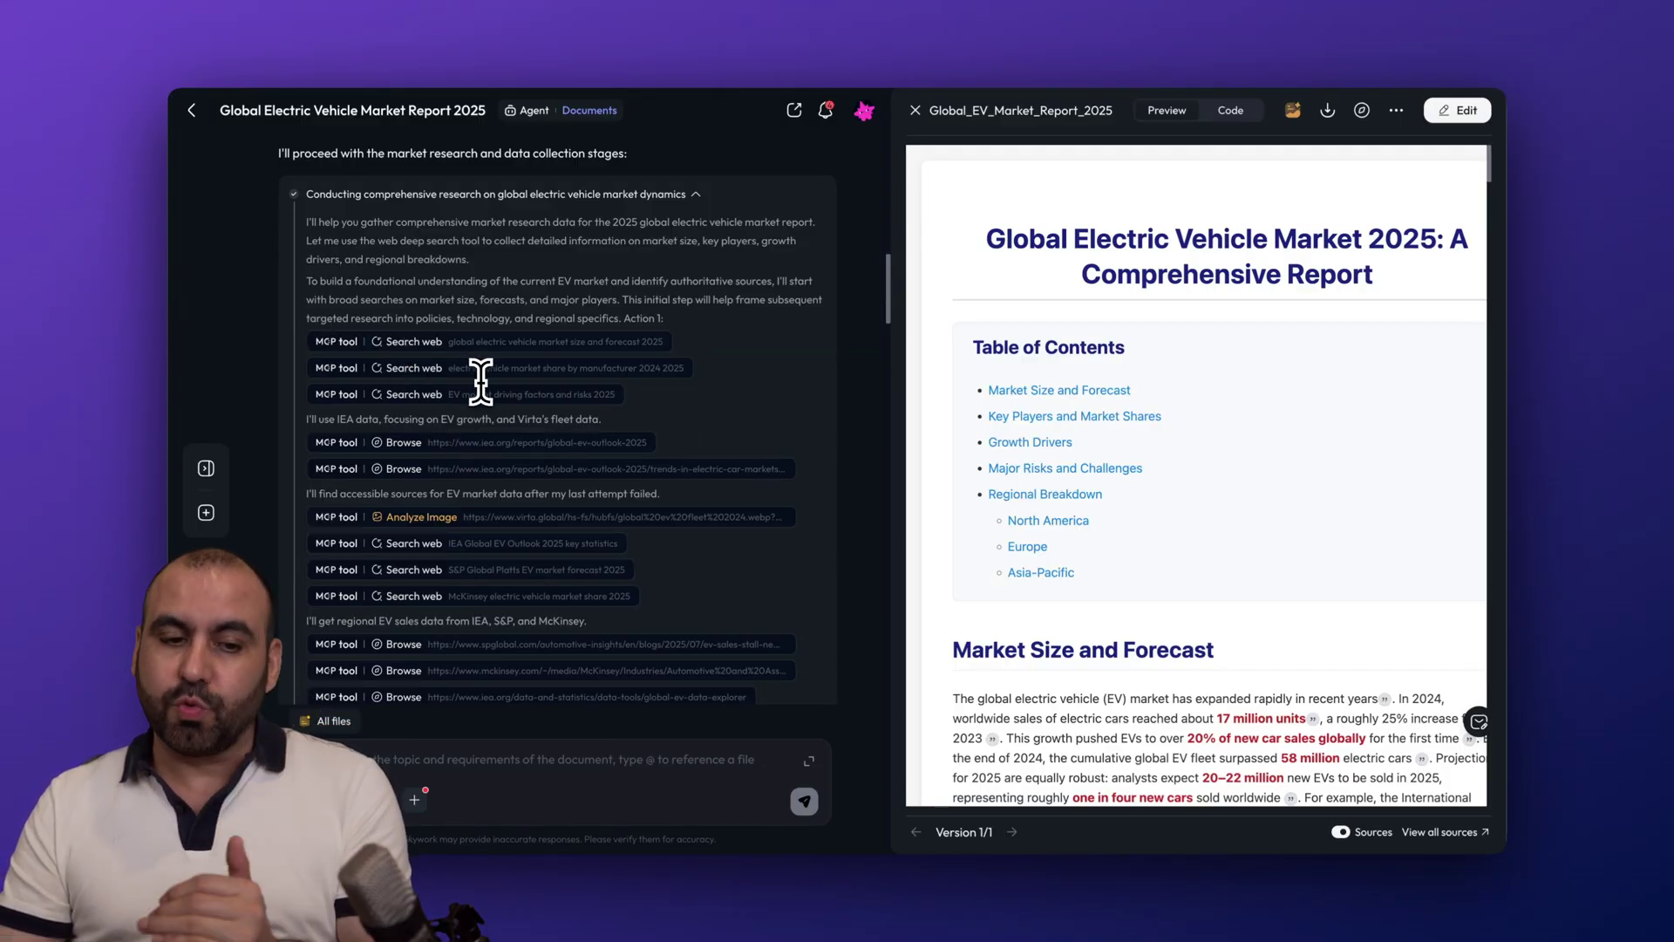
scroll(480, 381, down, 6)
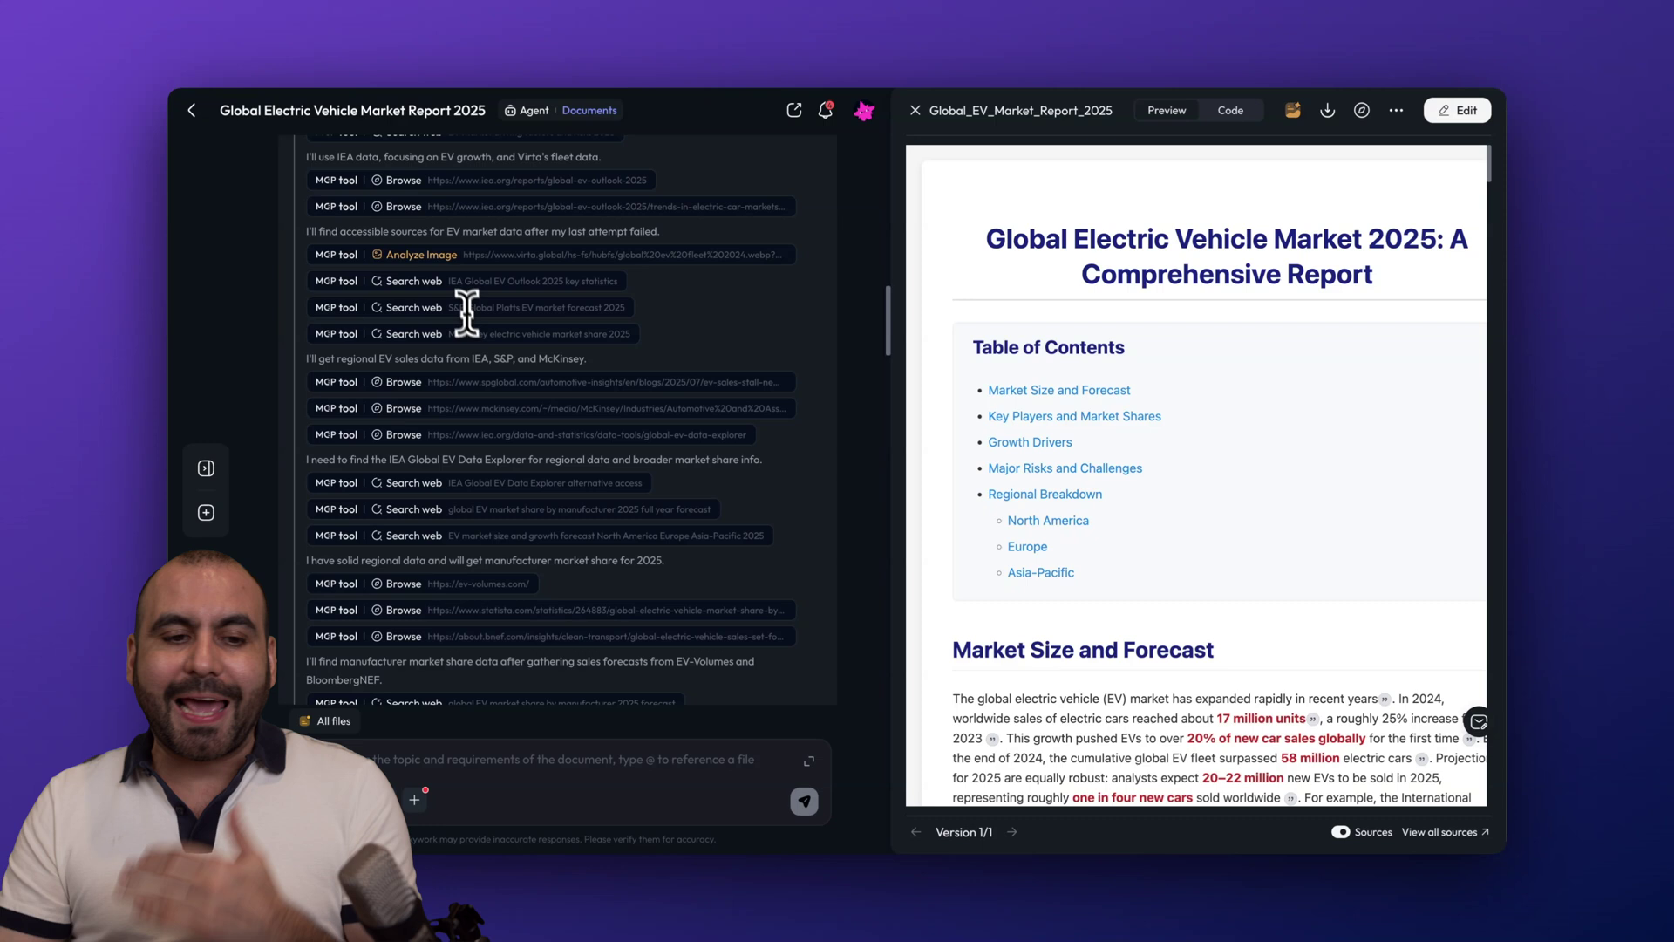
scroll(489, 337, down, 5)
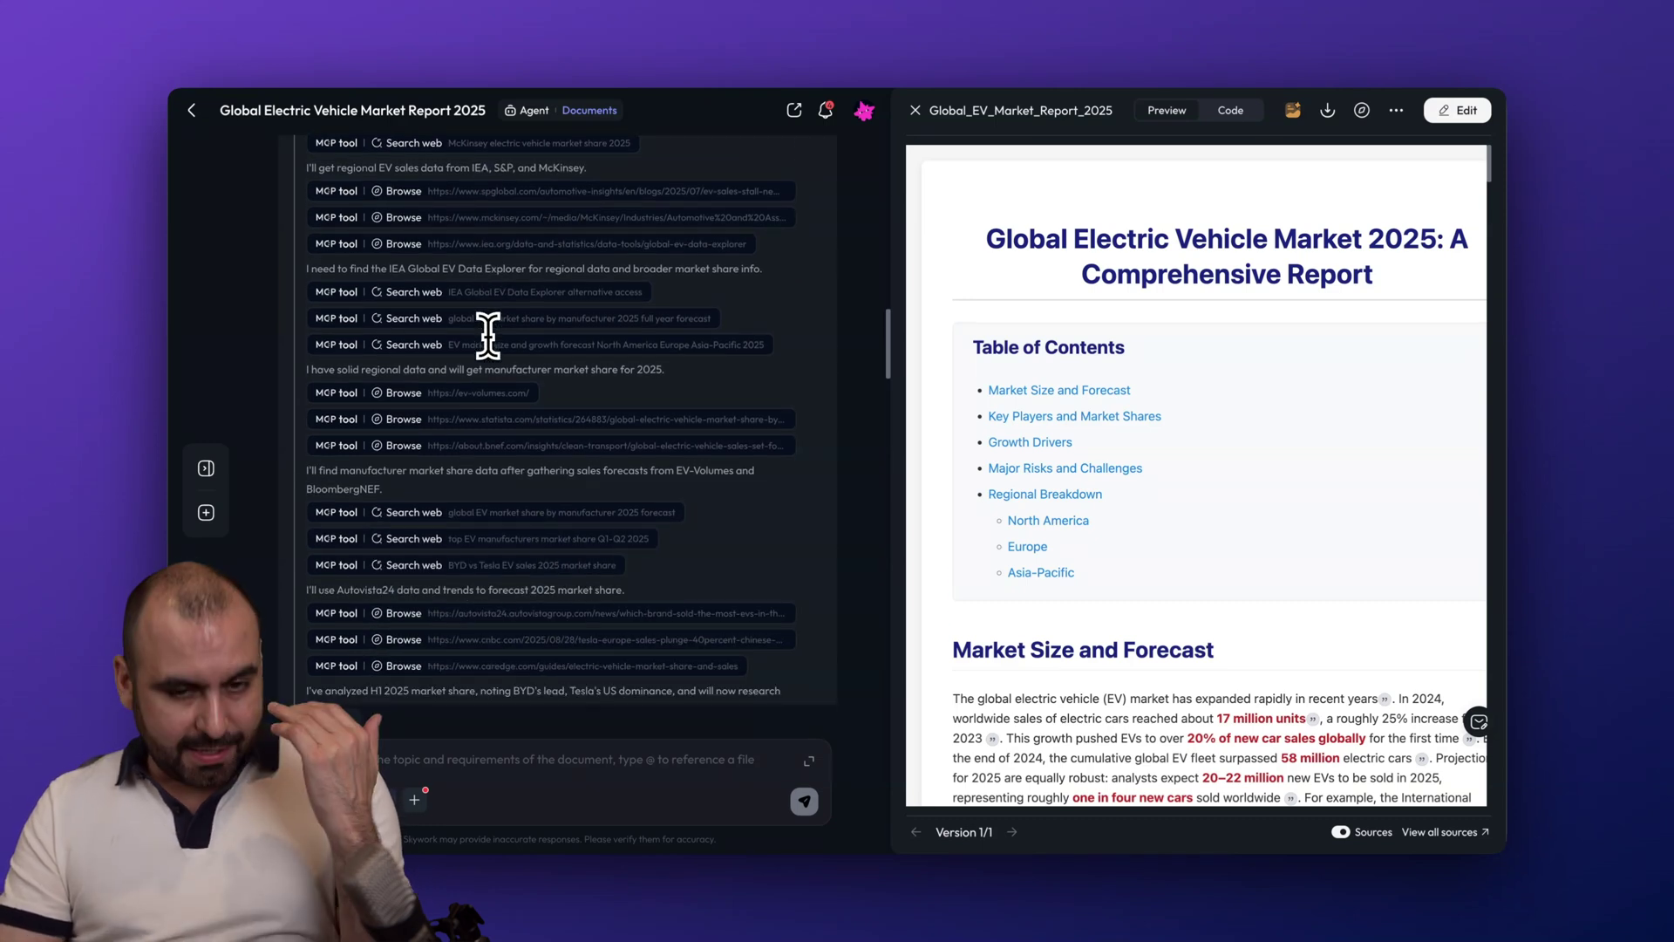
scroll(489, 335, down, 10)
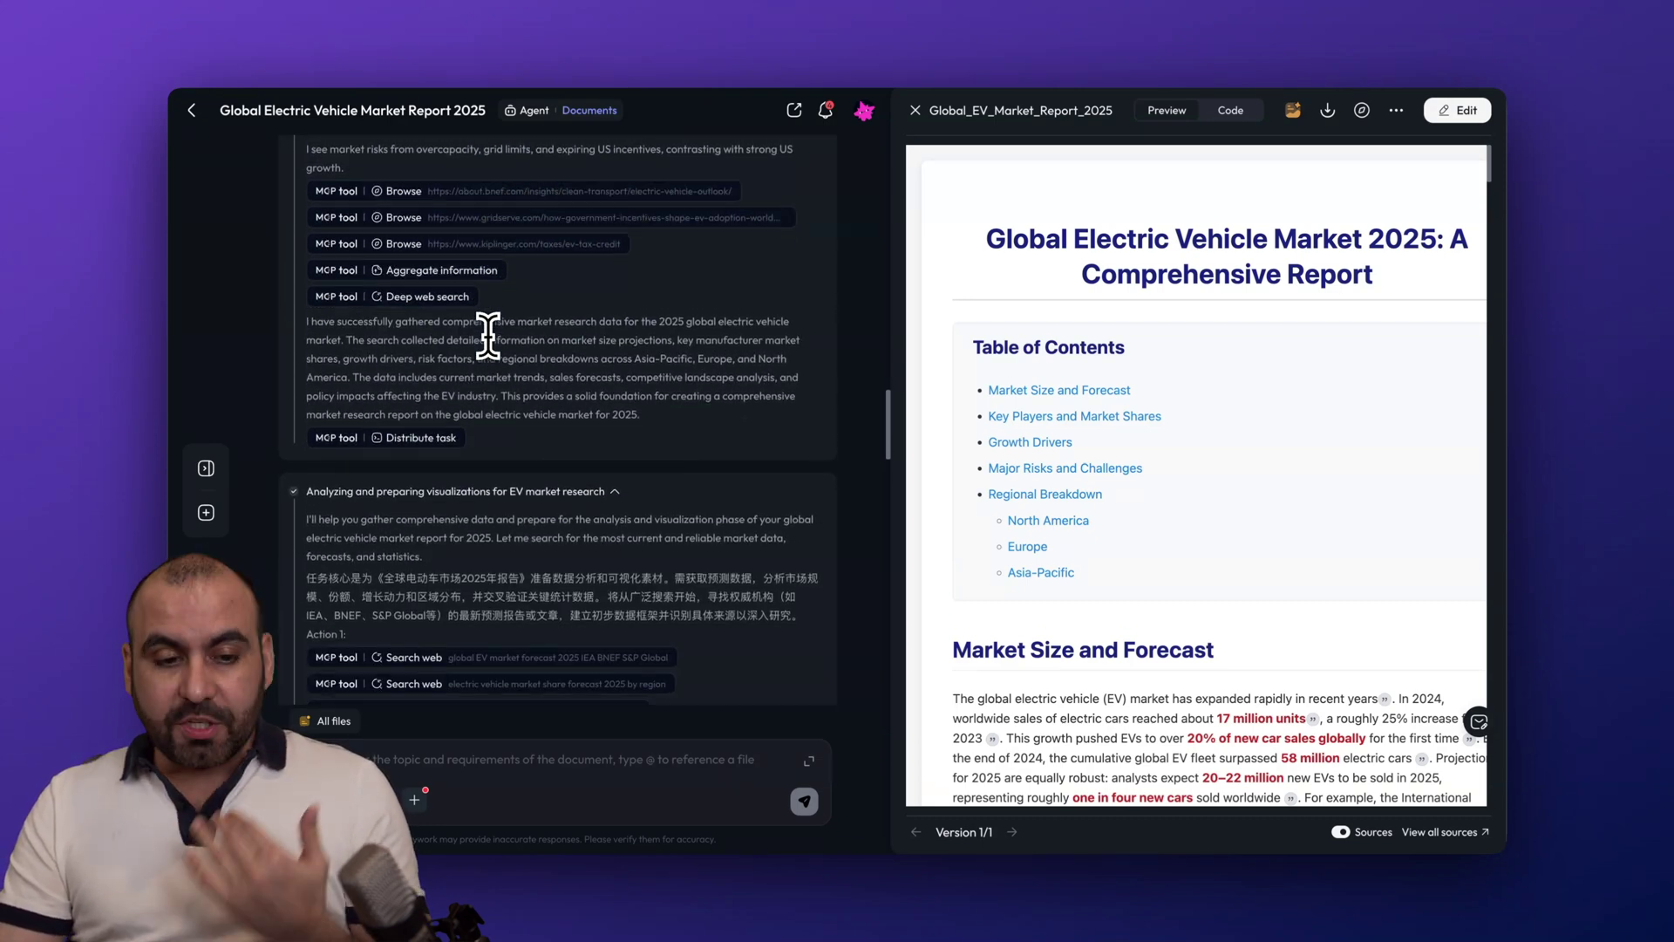
scroll(488, 335, down, 7)
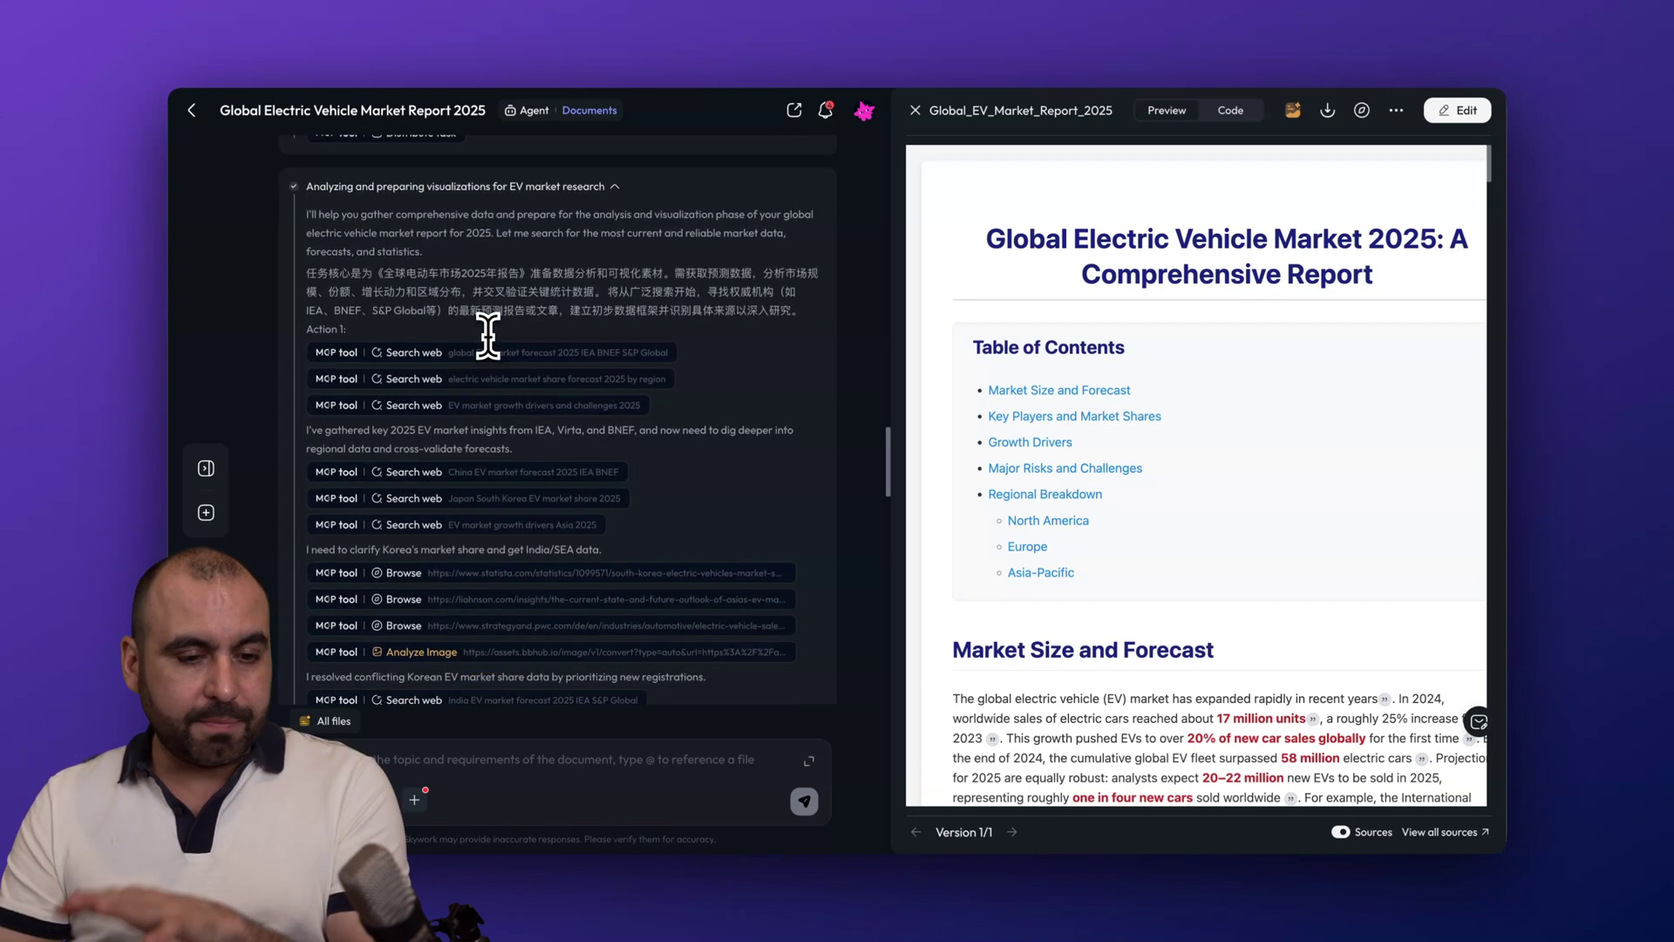
scroll(488, 335, down, 15)
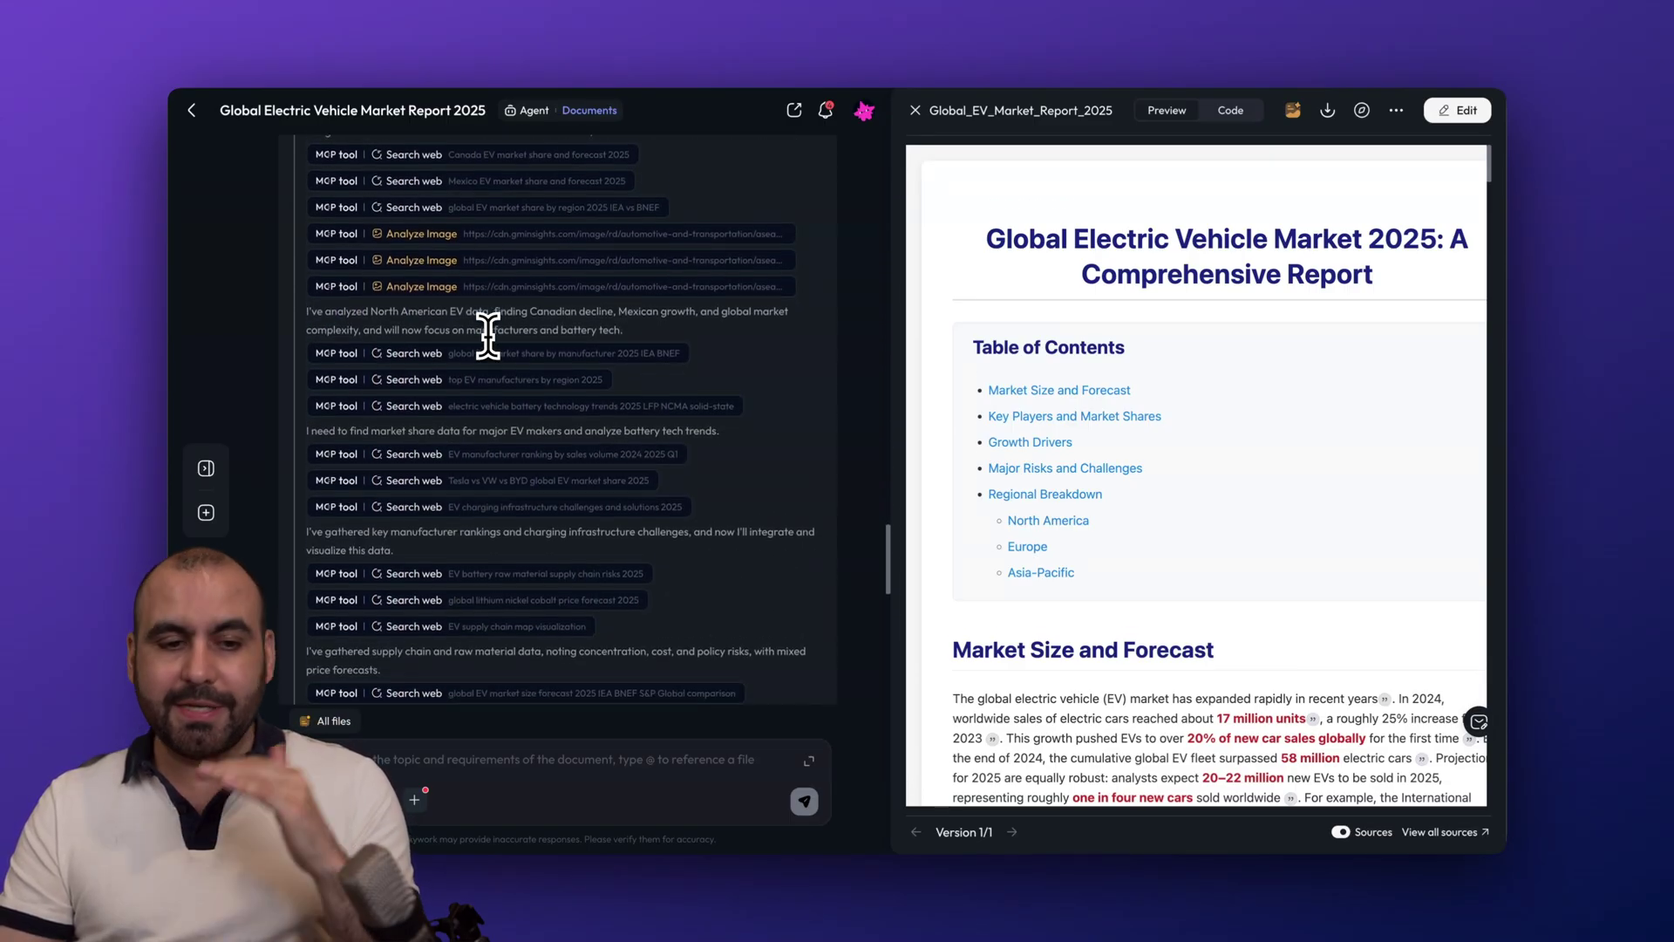
scroll(488, 335, down, 15)
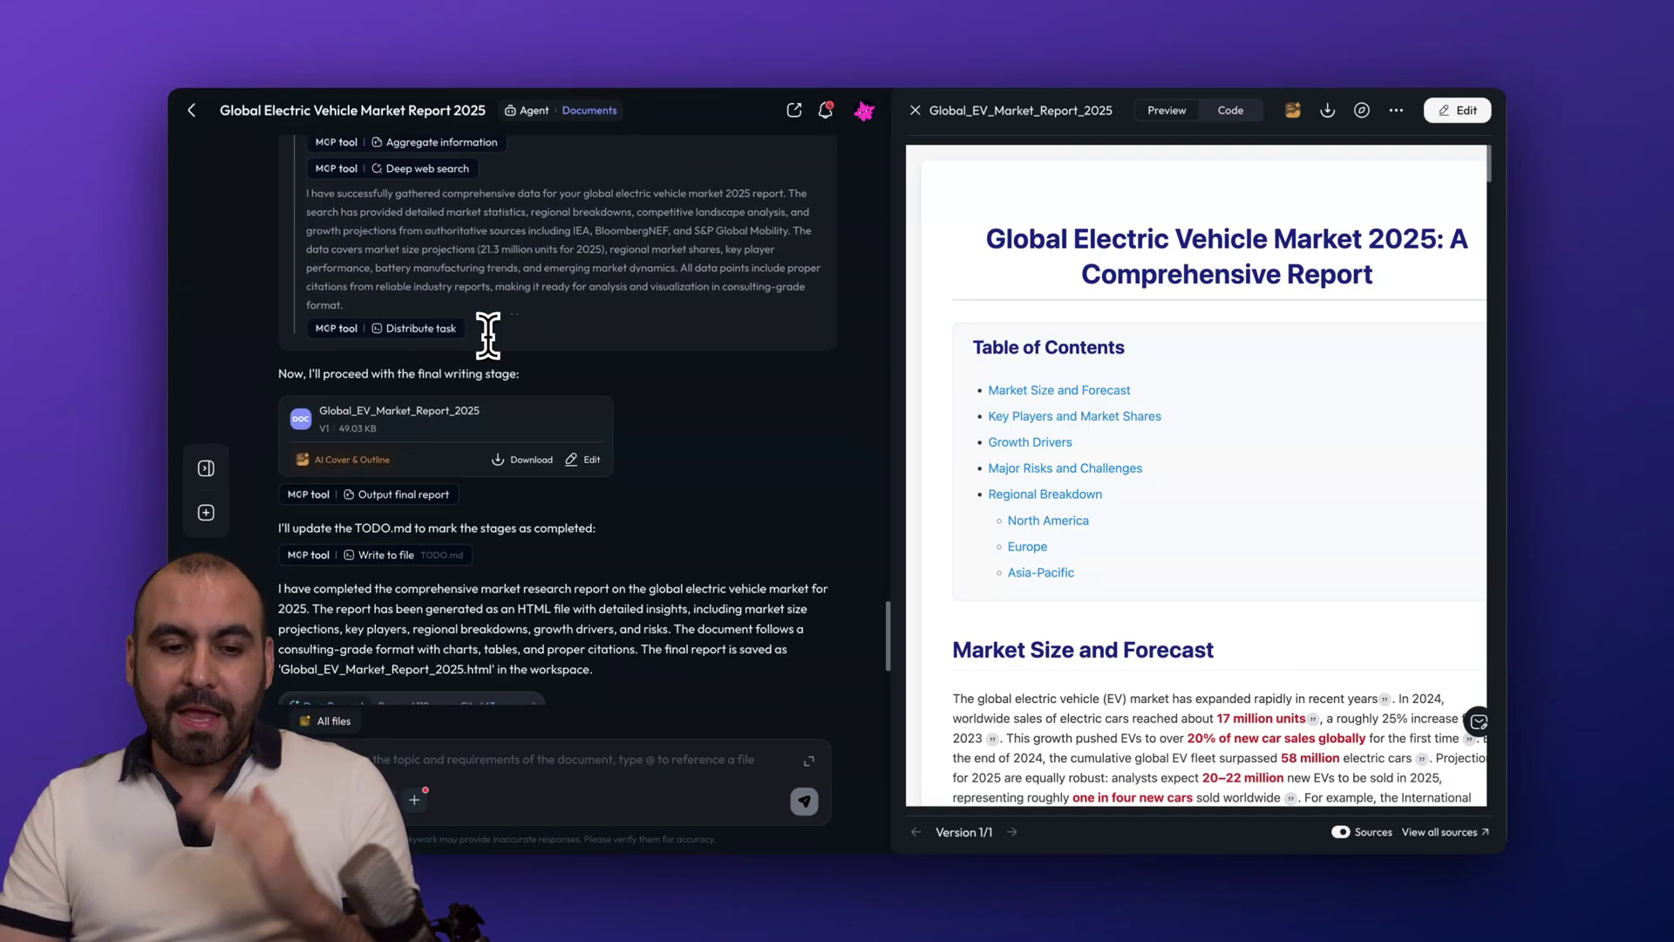
scroll(488, 335, down, 1)
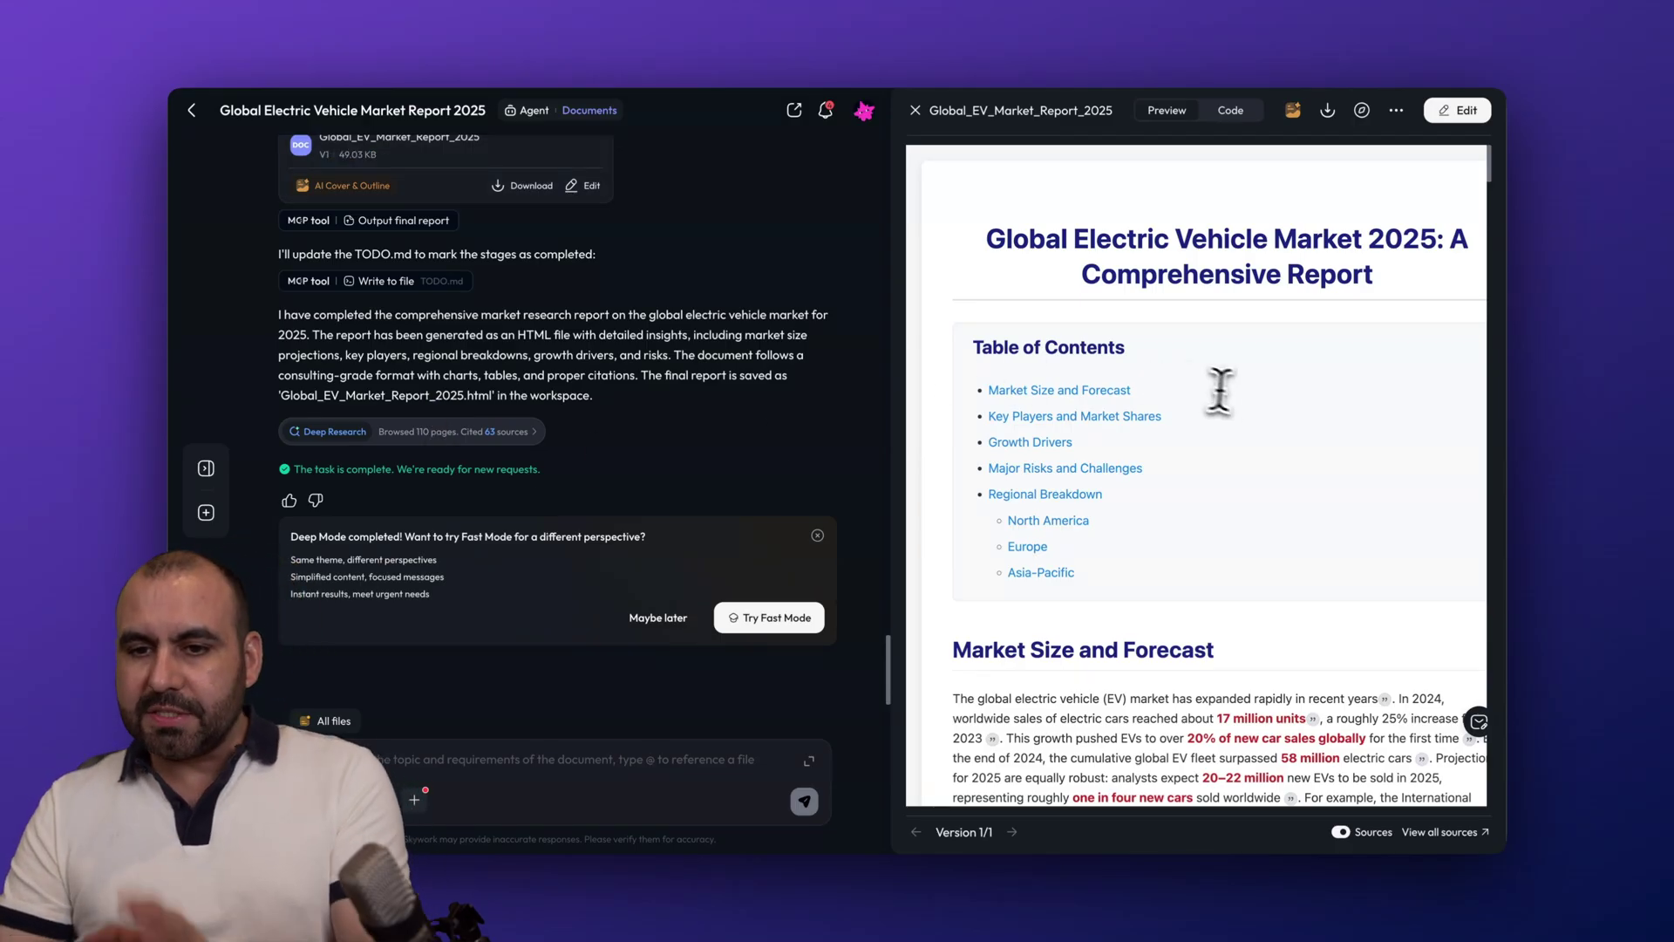
- Scroll the report preview through the charts and regional breakdown to reference [63]
scroll(1204, 392, down, 1)
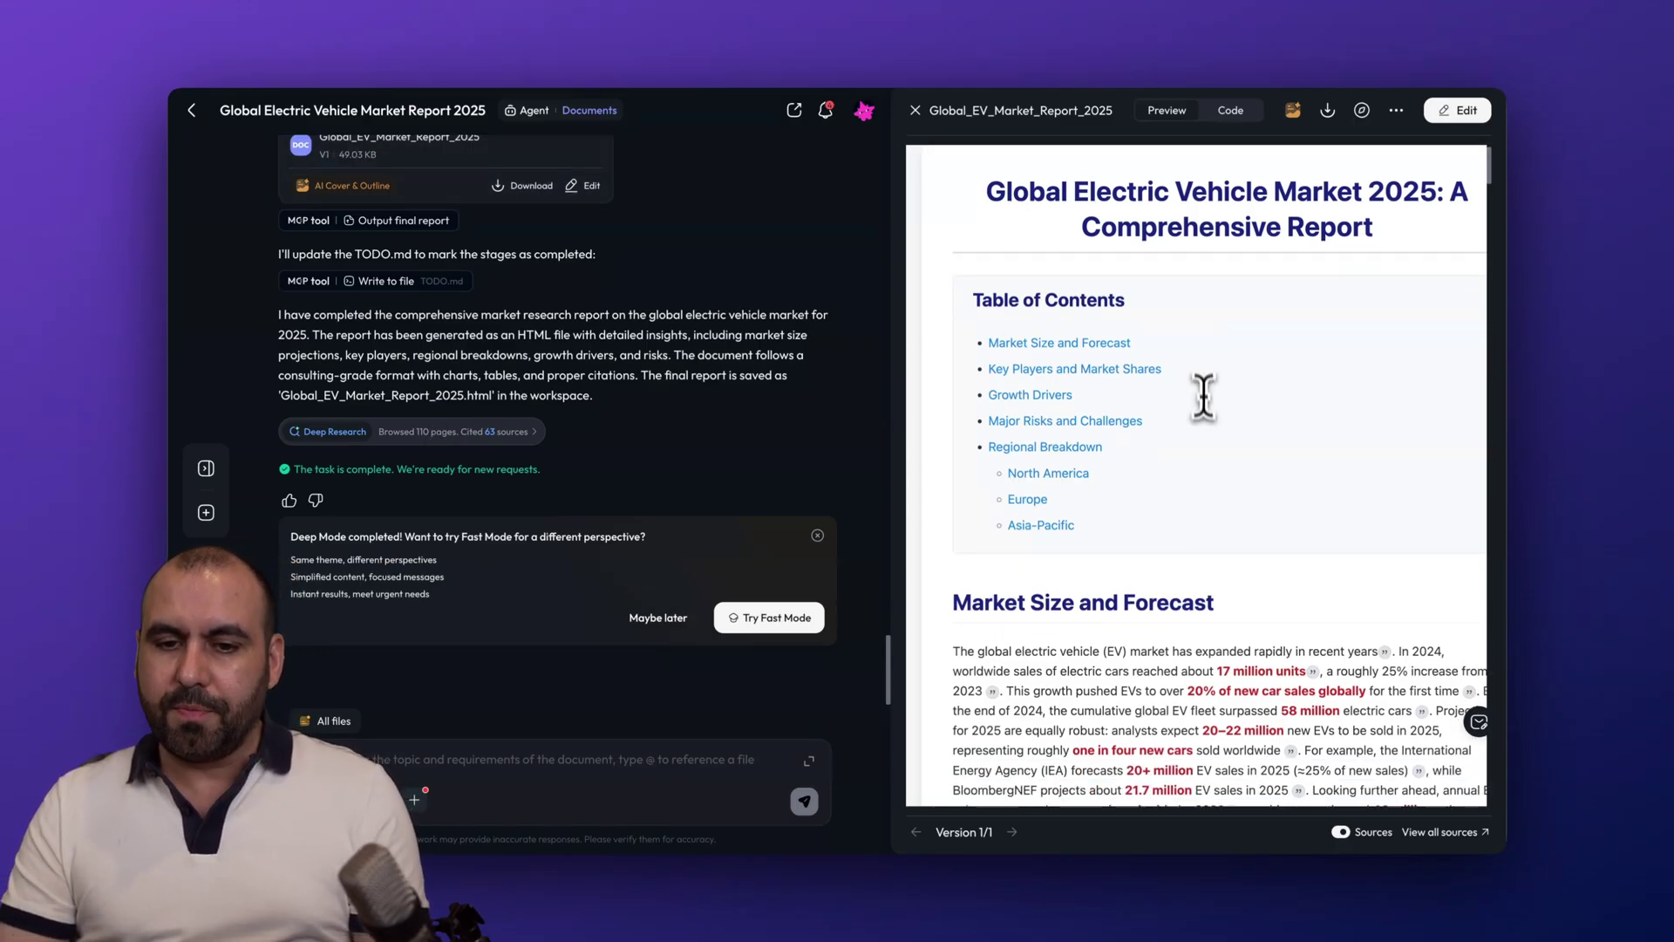
scroll(1163, 349, down, 6)
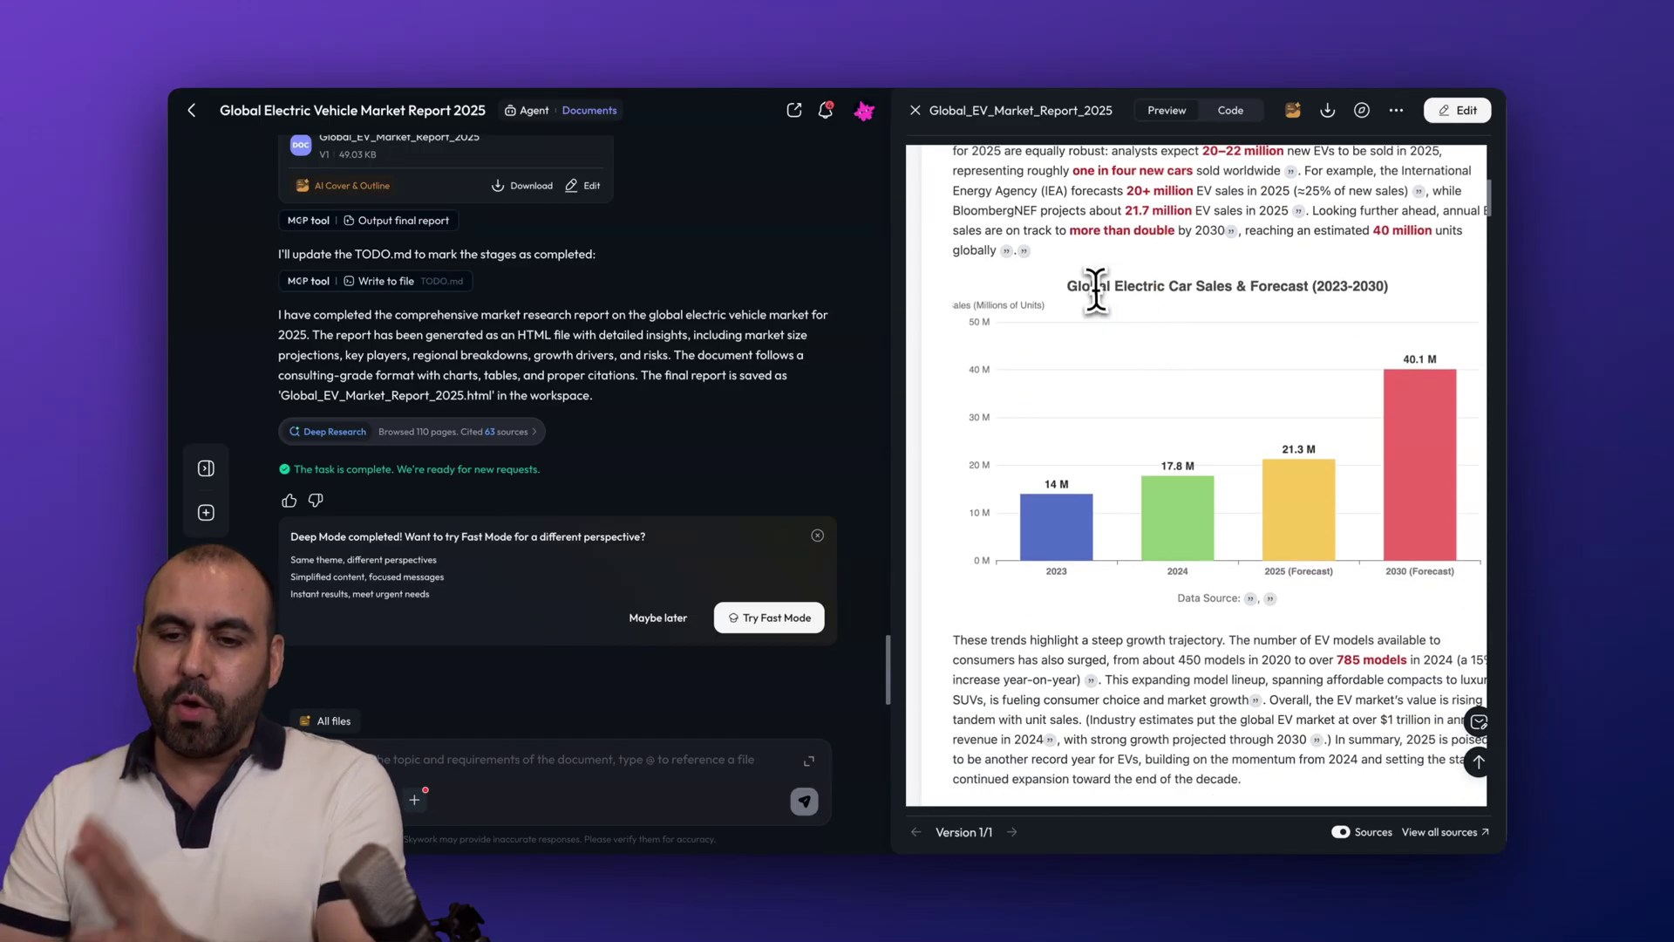
scroll(1109, 590, down, 6)
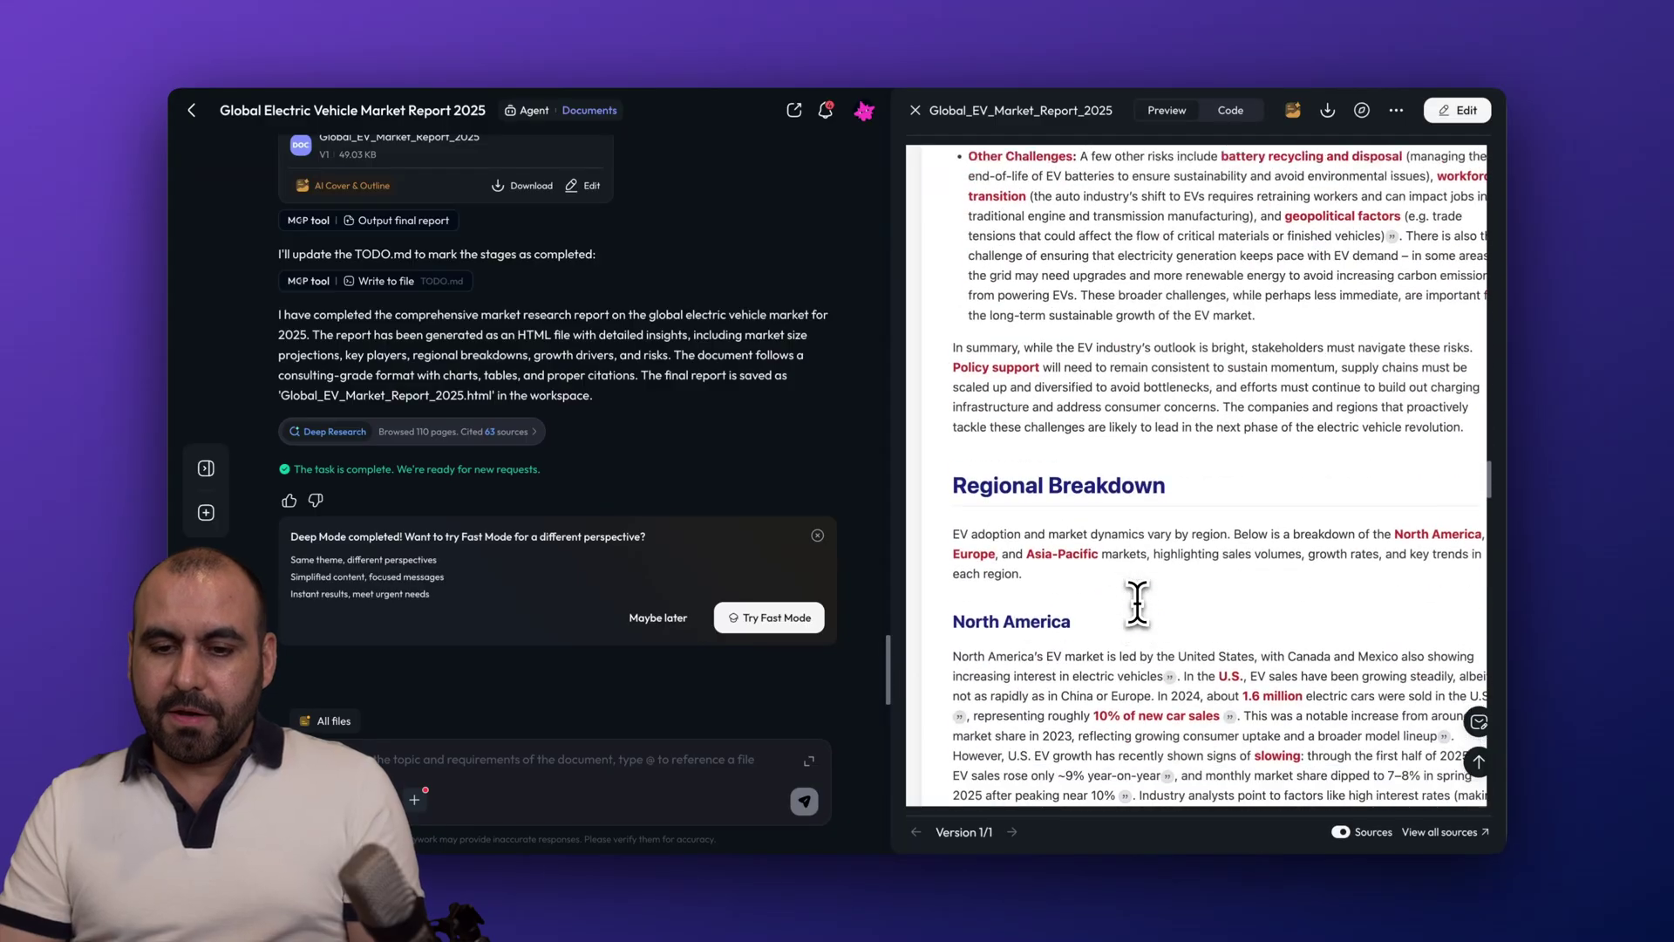
scroll(1137, 602, down, 10)
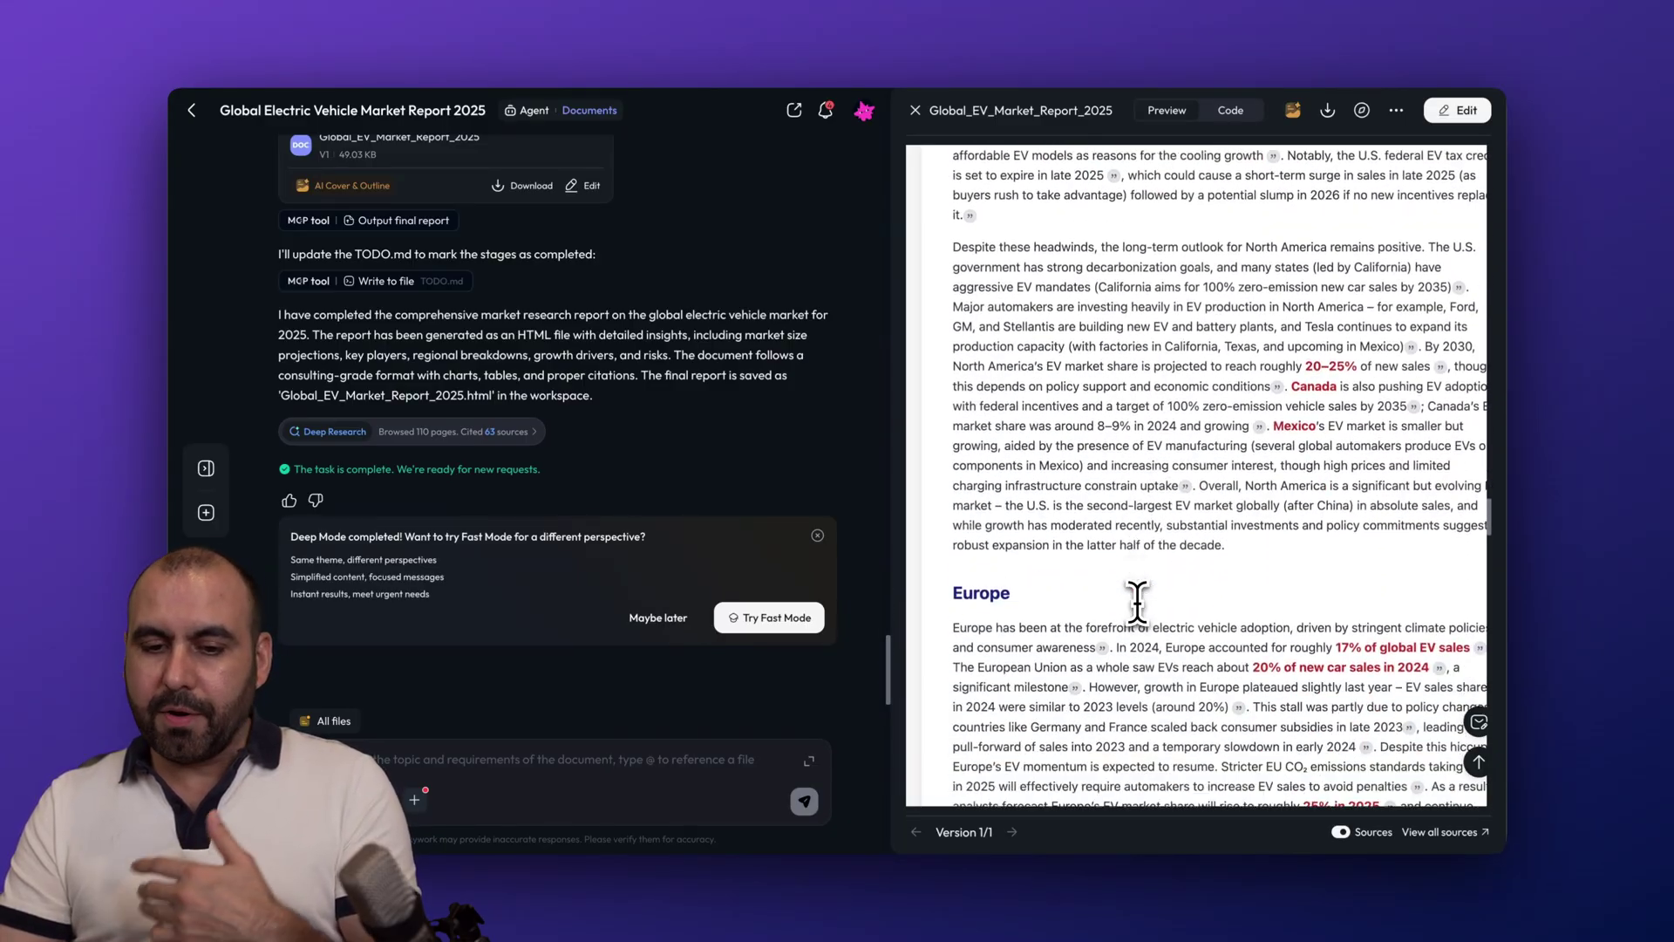
scroll(1137, 601, down, 15)
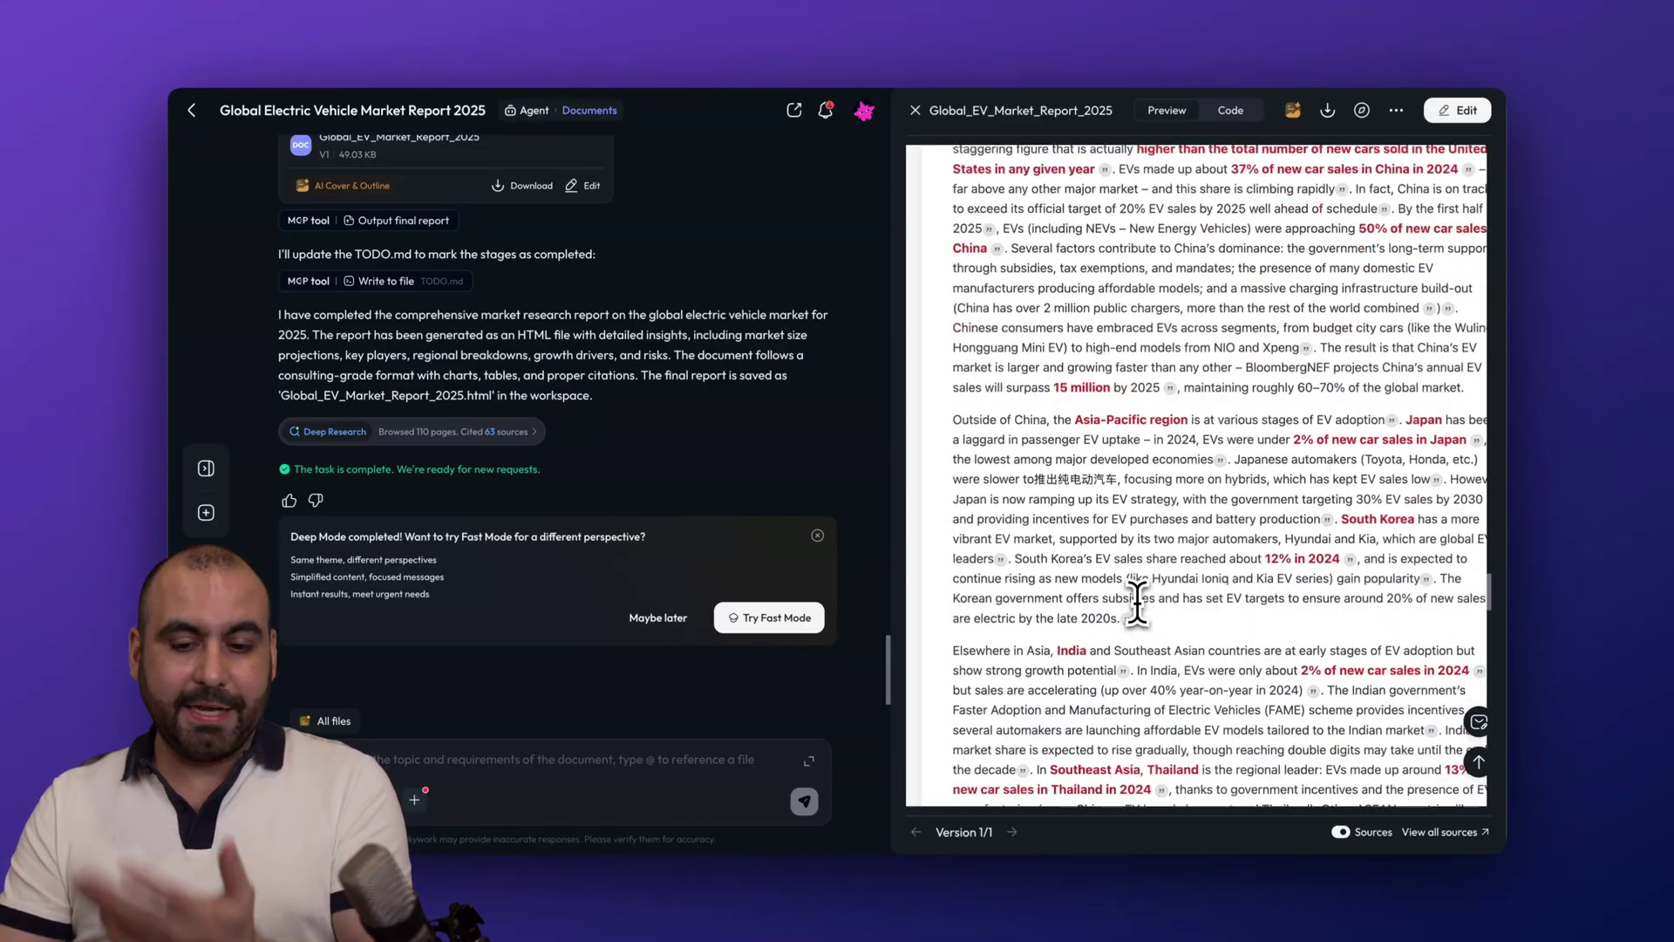
scroll(1137, 601, down, 20)
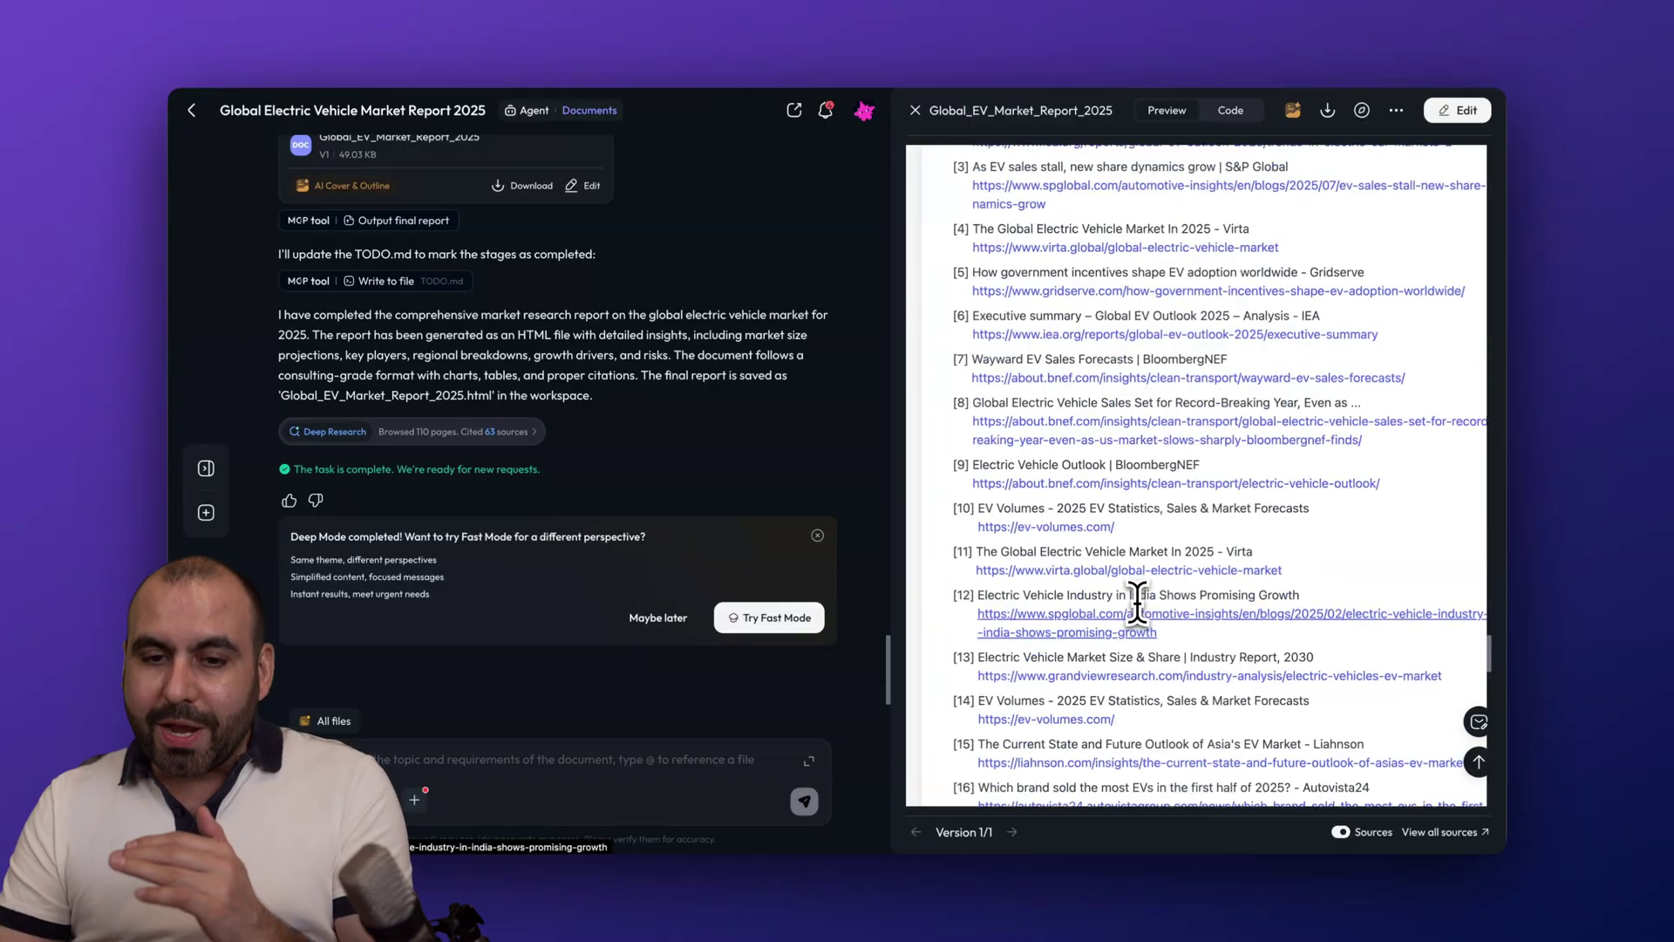
scroll(1137, 602, up, 3)
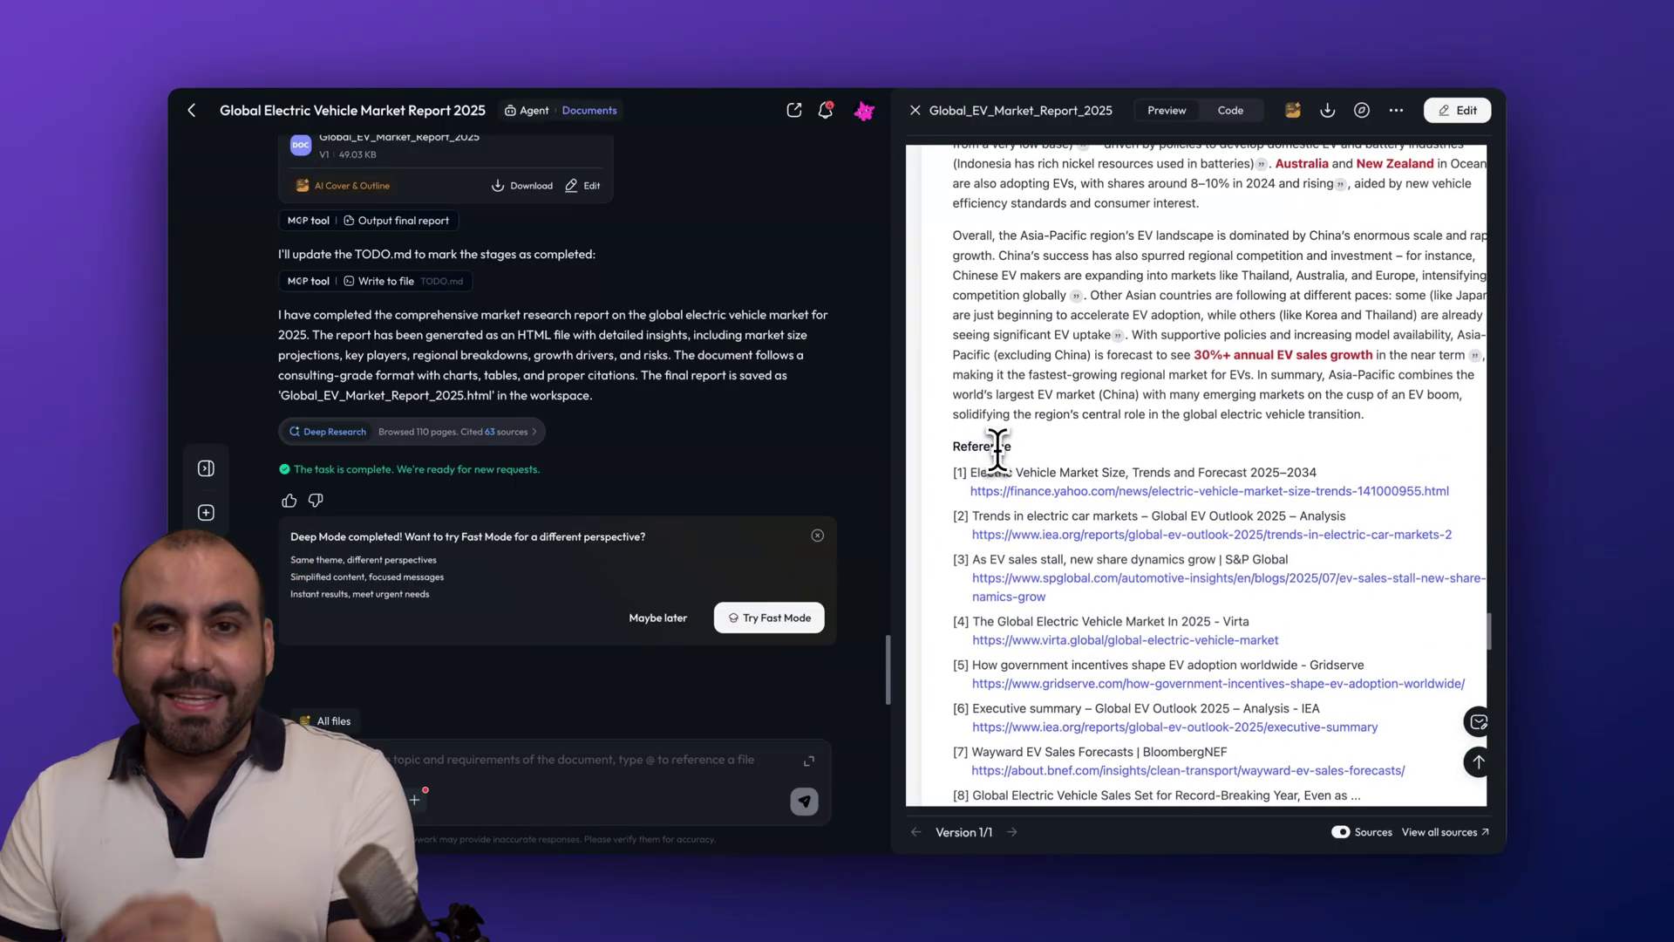
scroll(996, 451, down, 1)
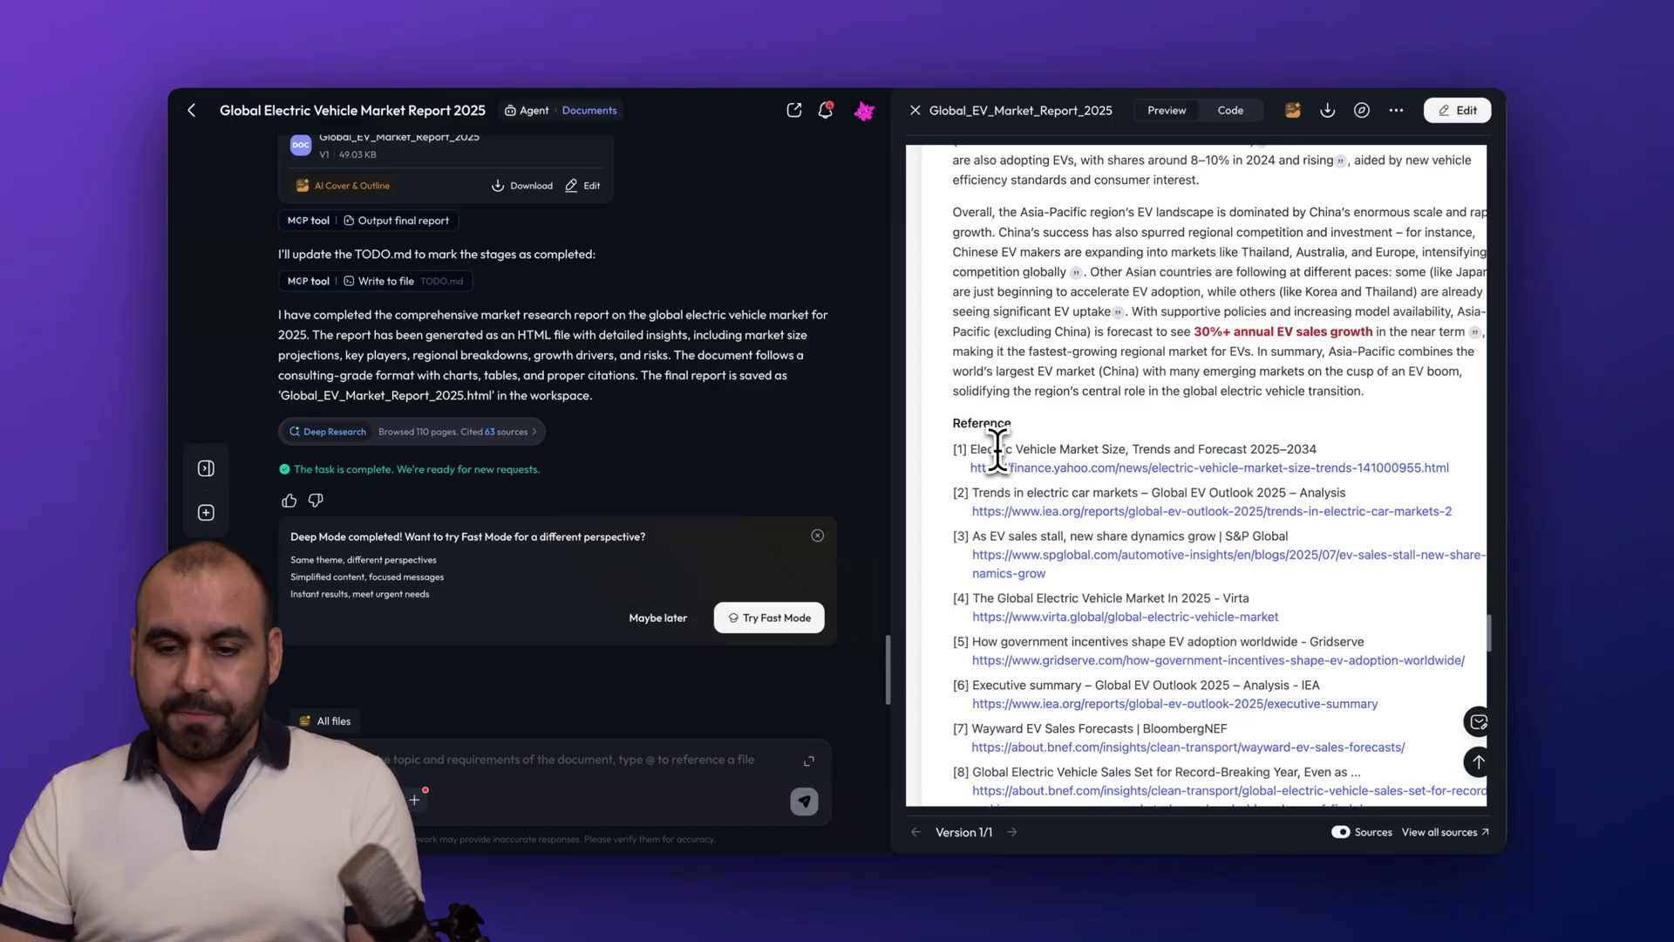
scroll(997, 451, down, 12)
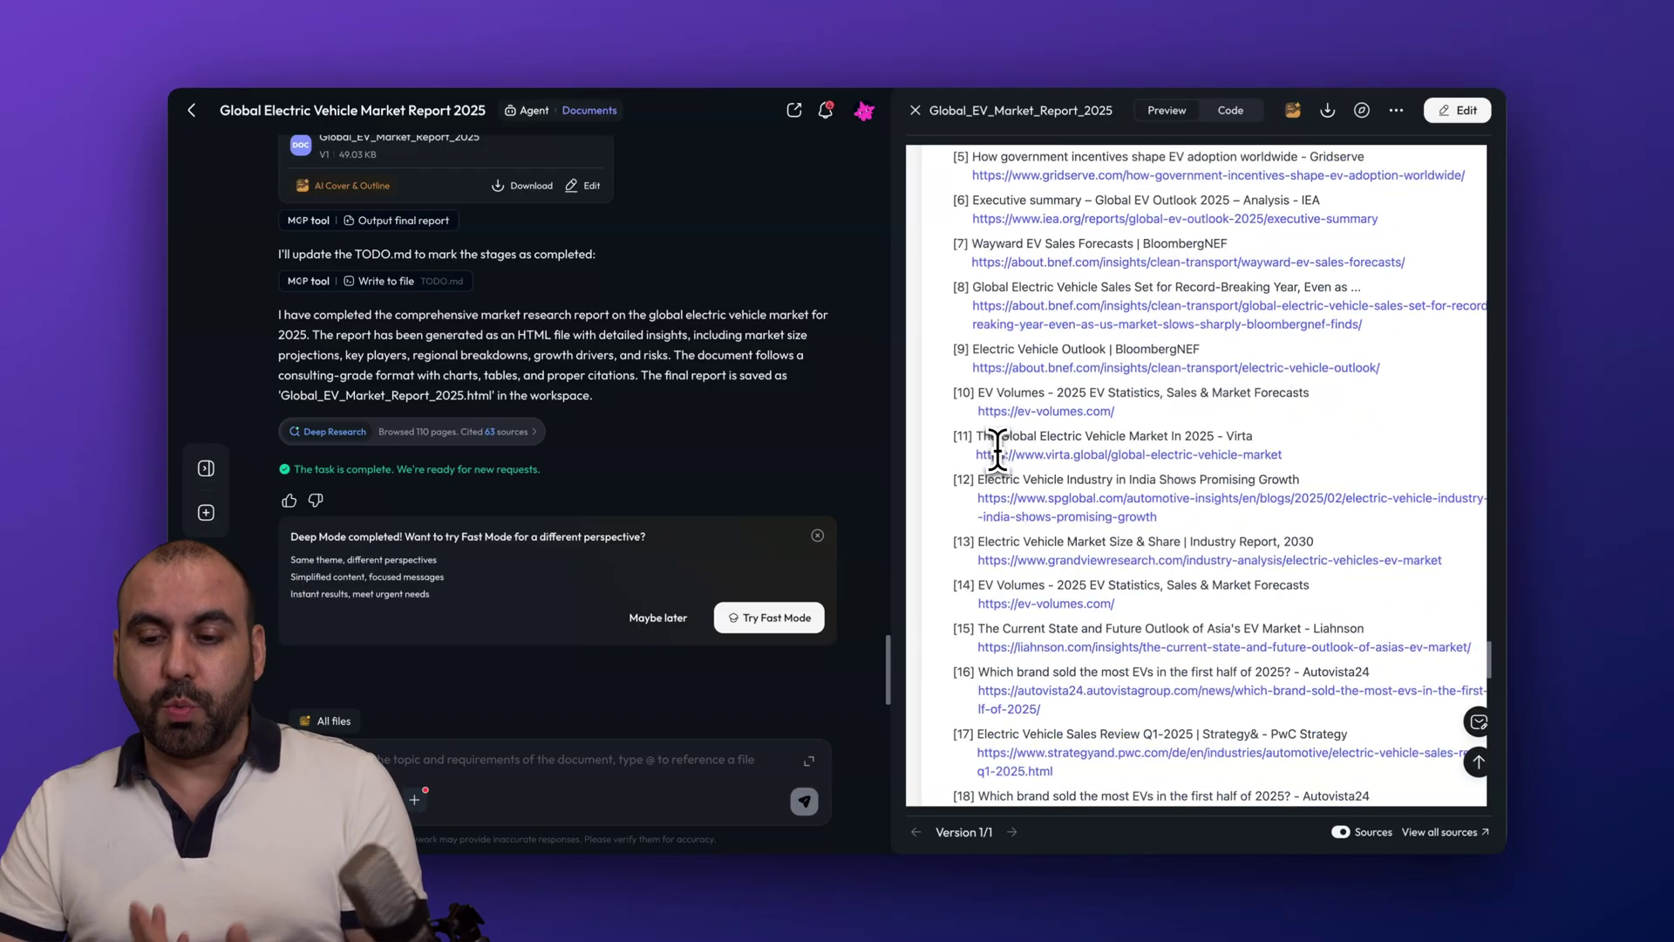
scroll(997, 451, down, 12)
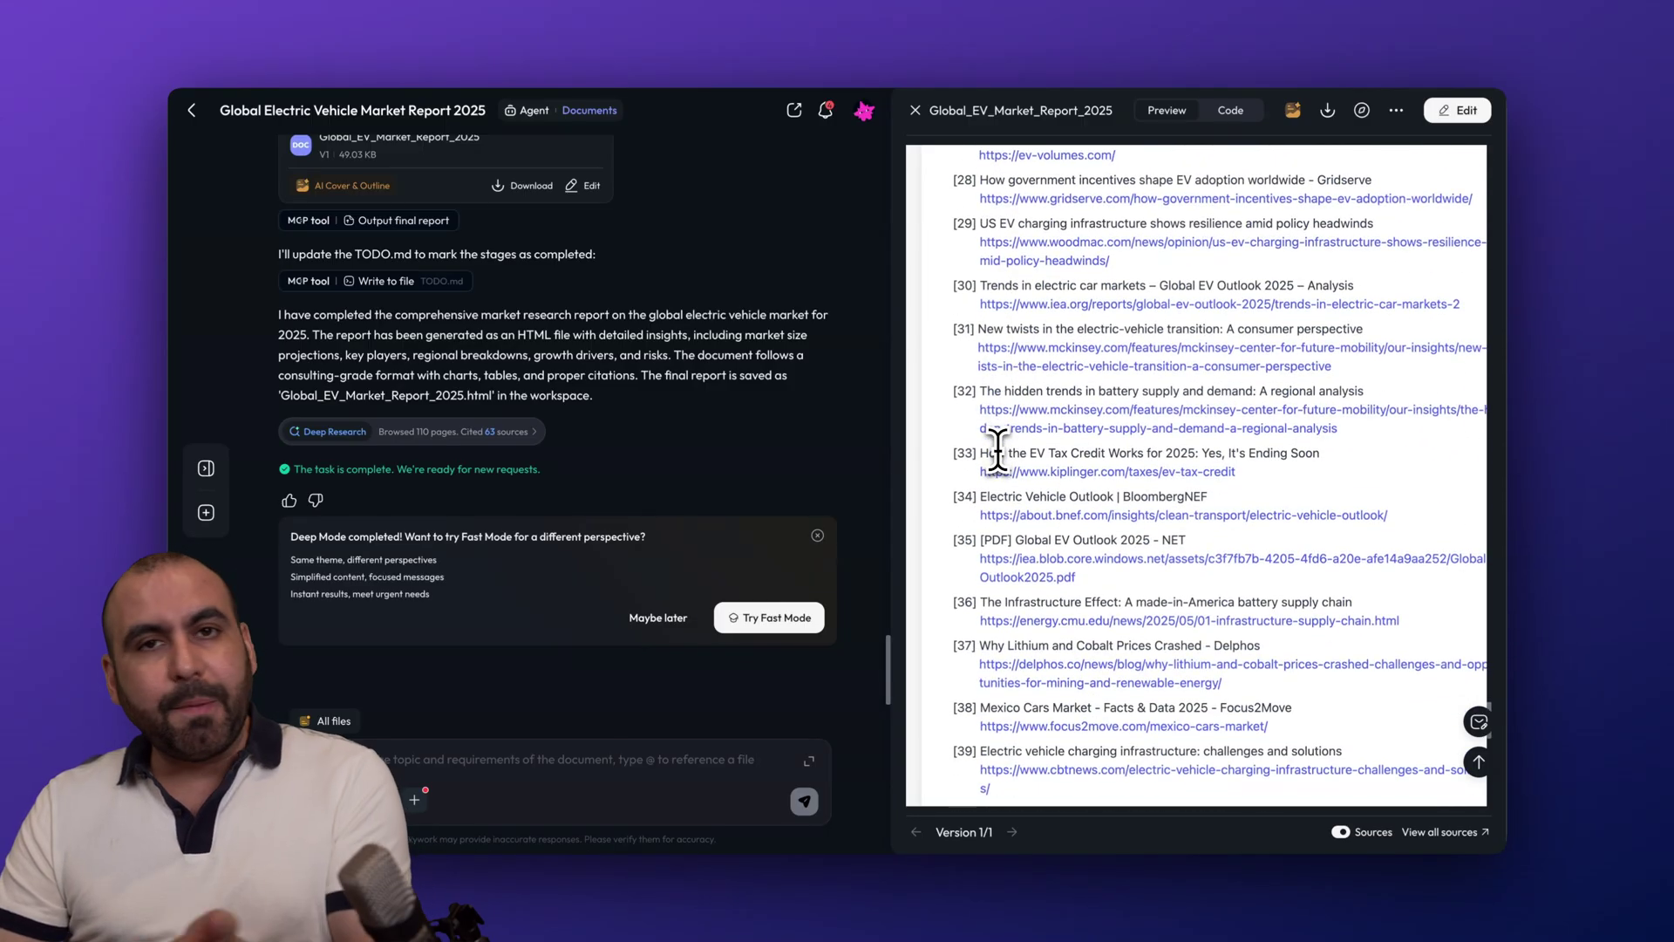
scroll(997, 451, down, 8)
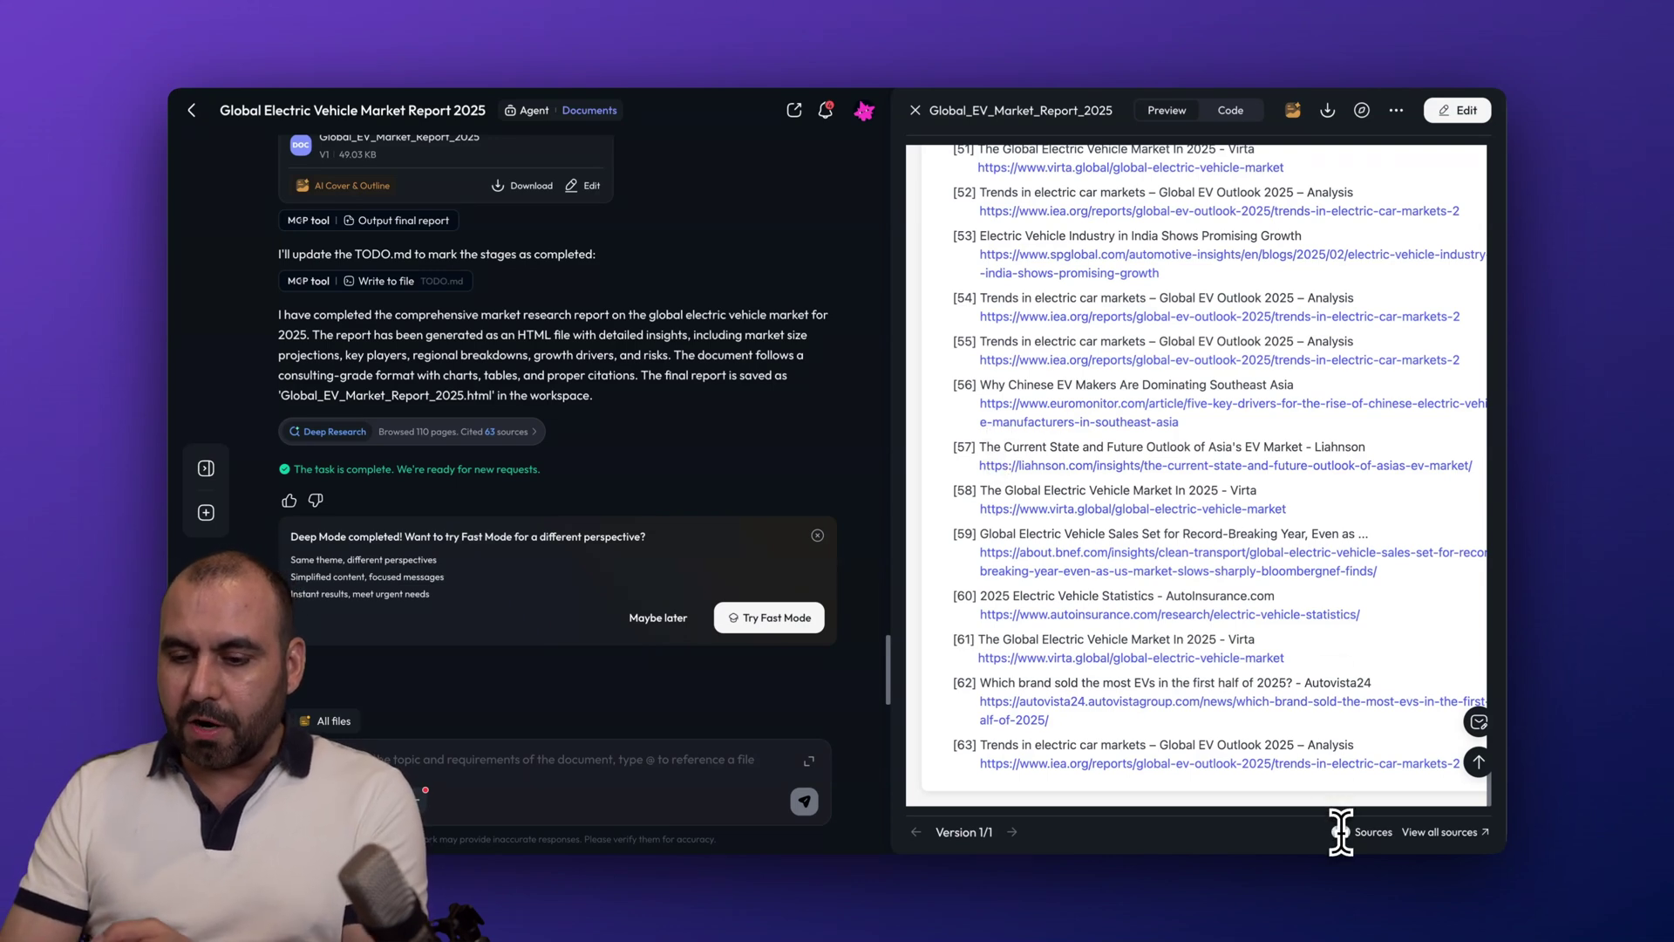
- Open the full report view and scroll through its sources
click(1430, 835)
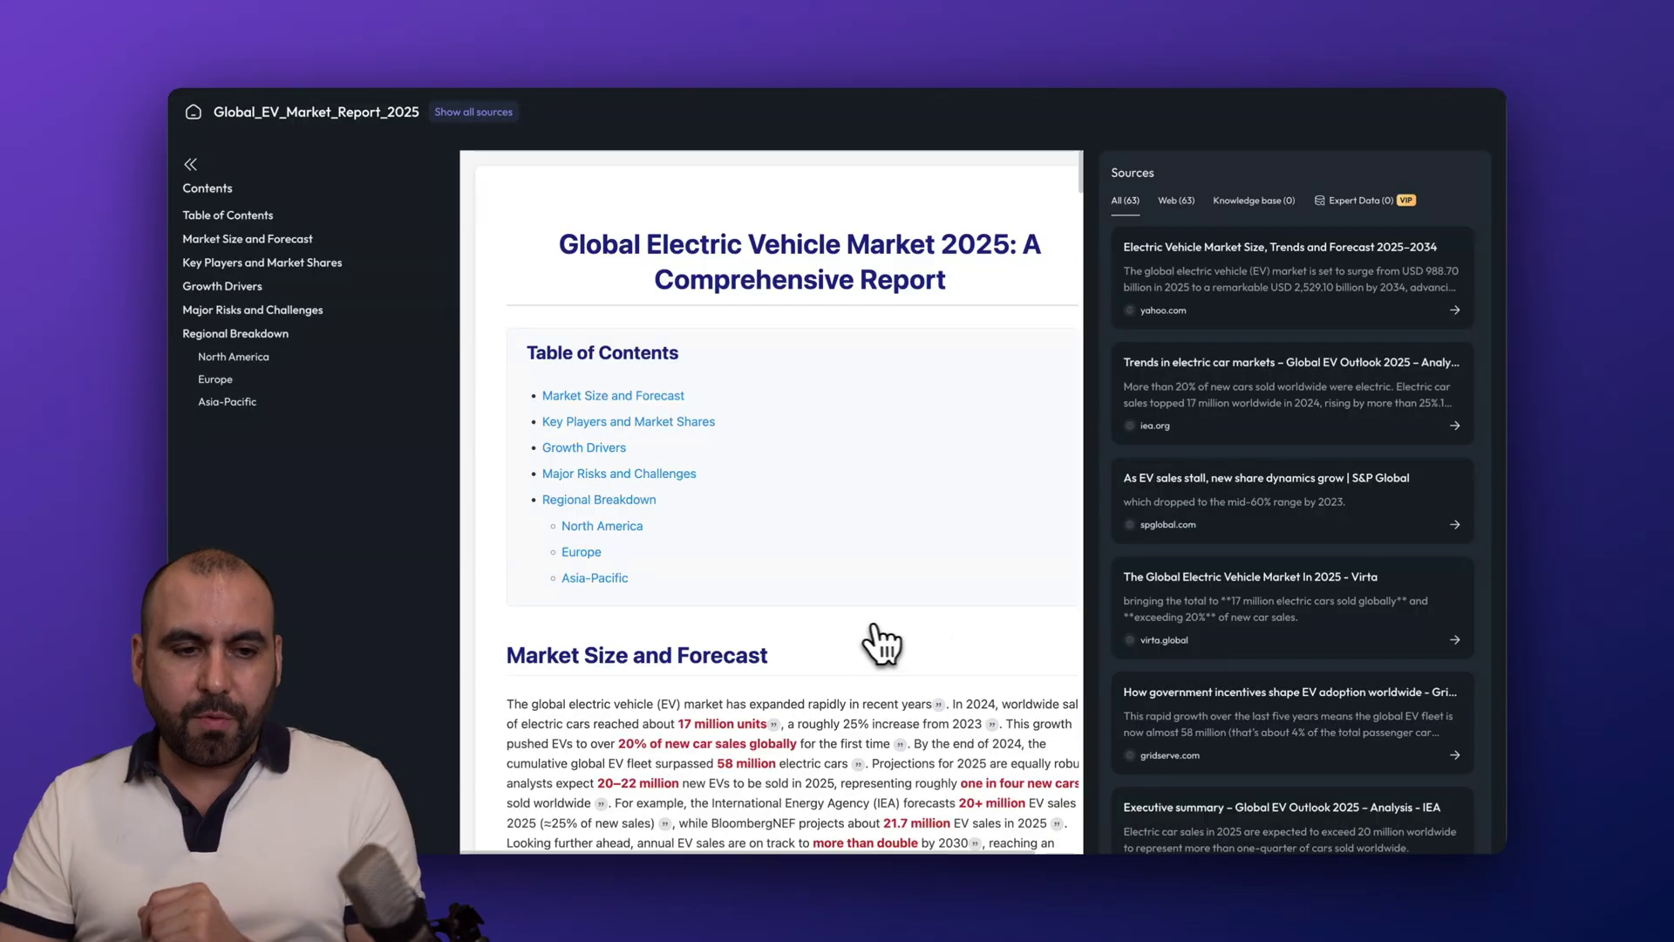
scroll(1299, 553, down, 1)
scroll(1299, 553, down, 5)
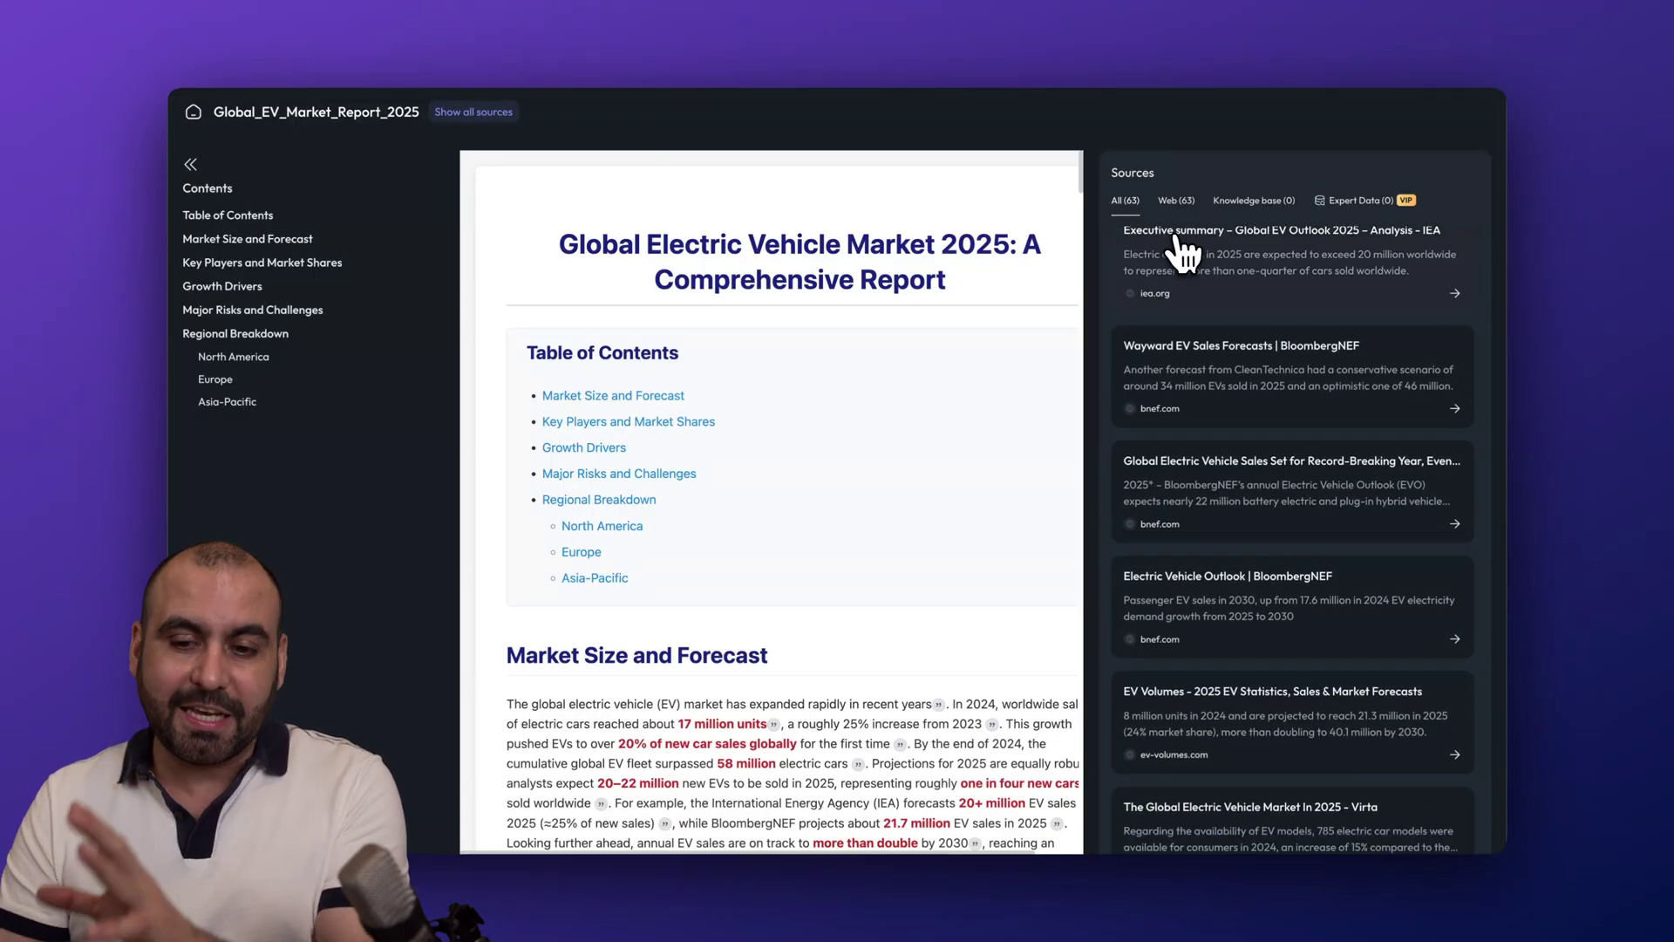
scroll(1151, 470, down, 6)
scroll(1185, 558, down, 6)
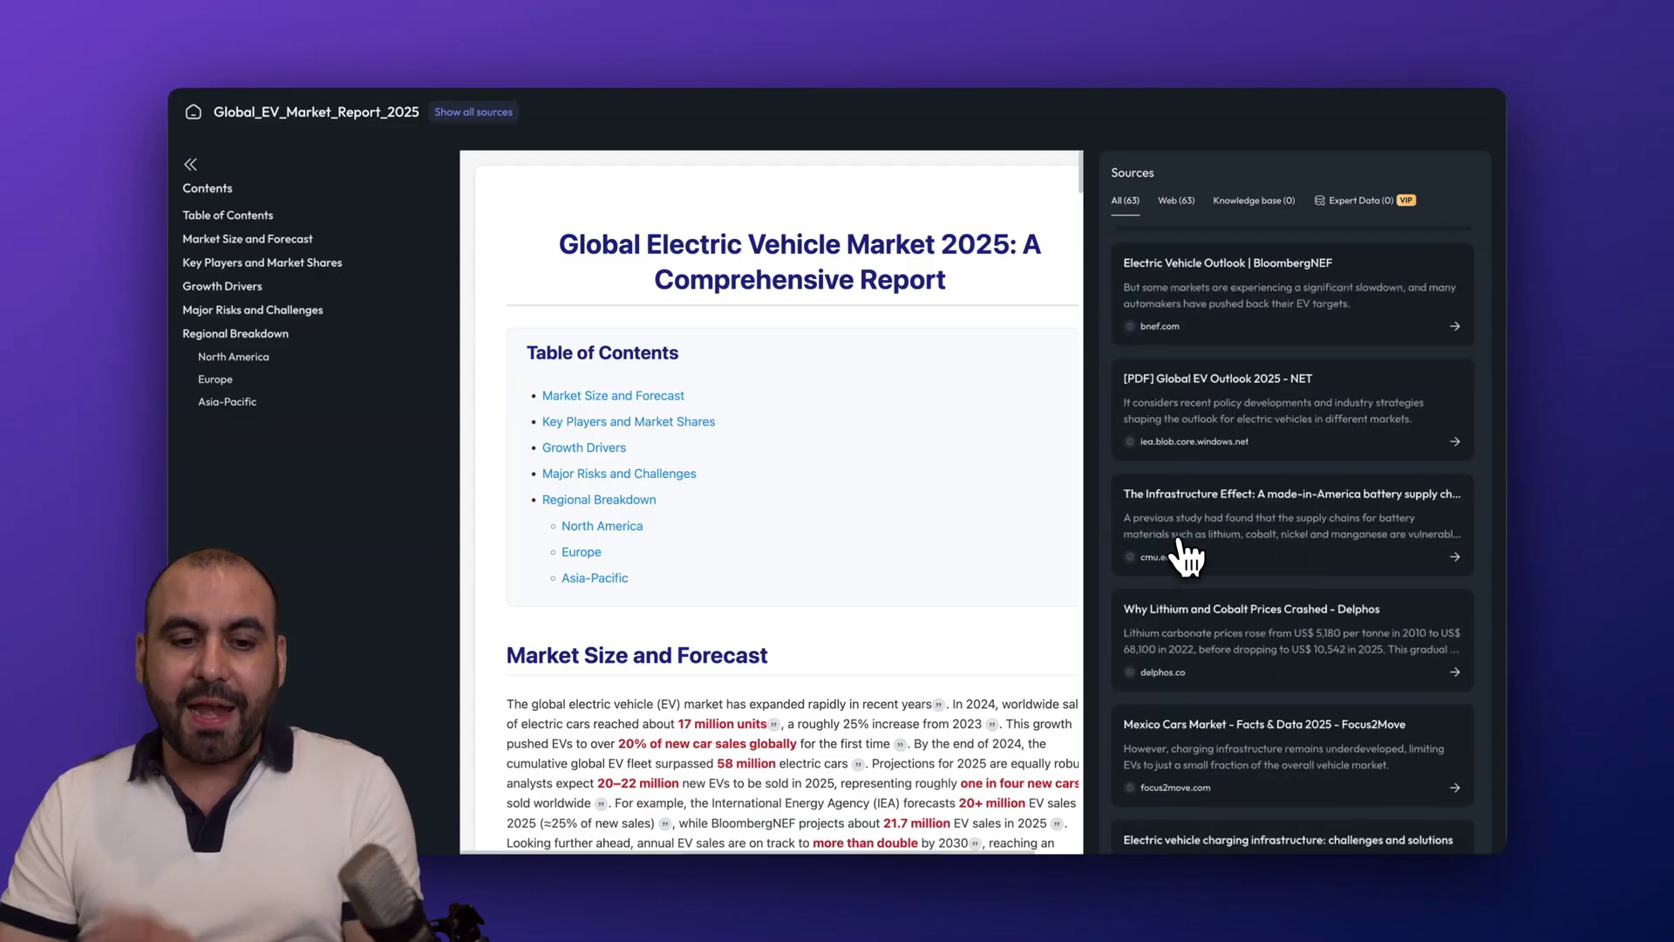
scroll(1029, 650, down, 10)
scroll(1019, 655, down, 20)
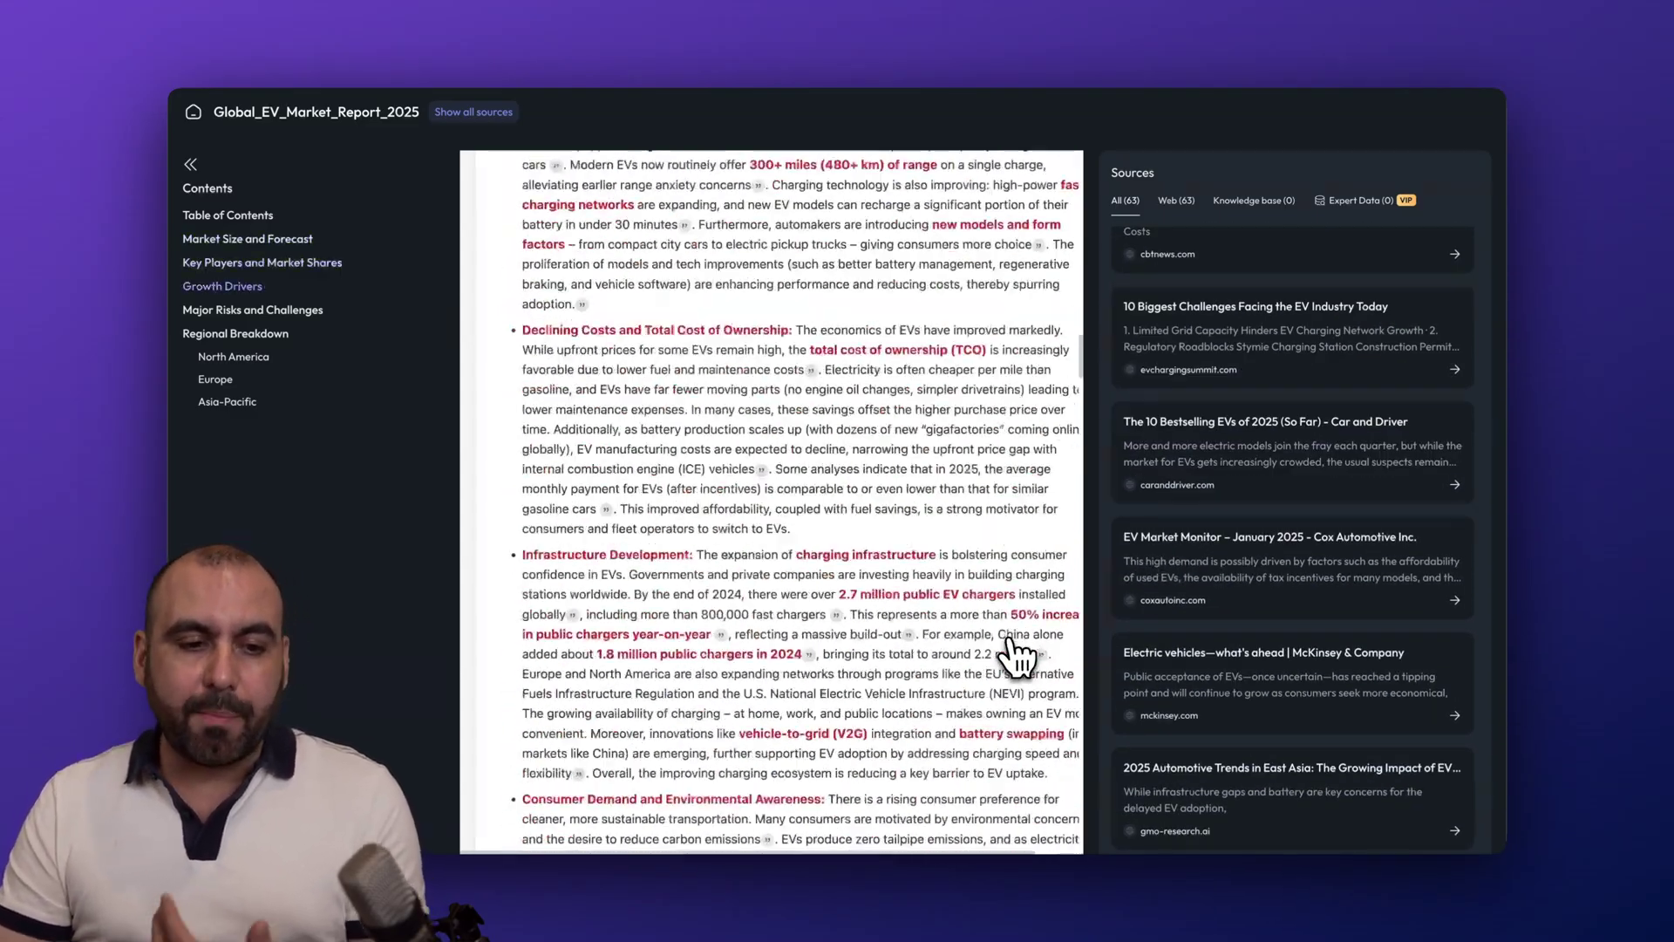
- Jump to the Key Players, Major Risks and Regional Breakdown sections from the Contents sidebar
key(Home)
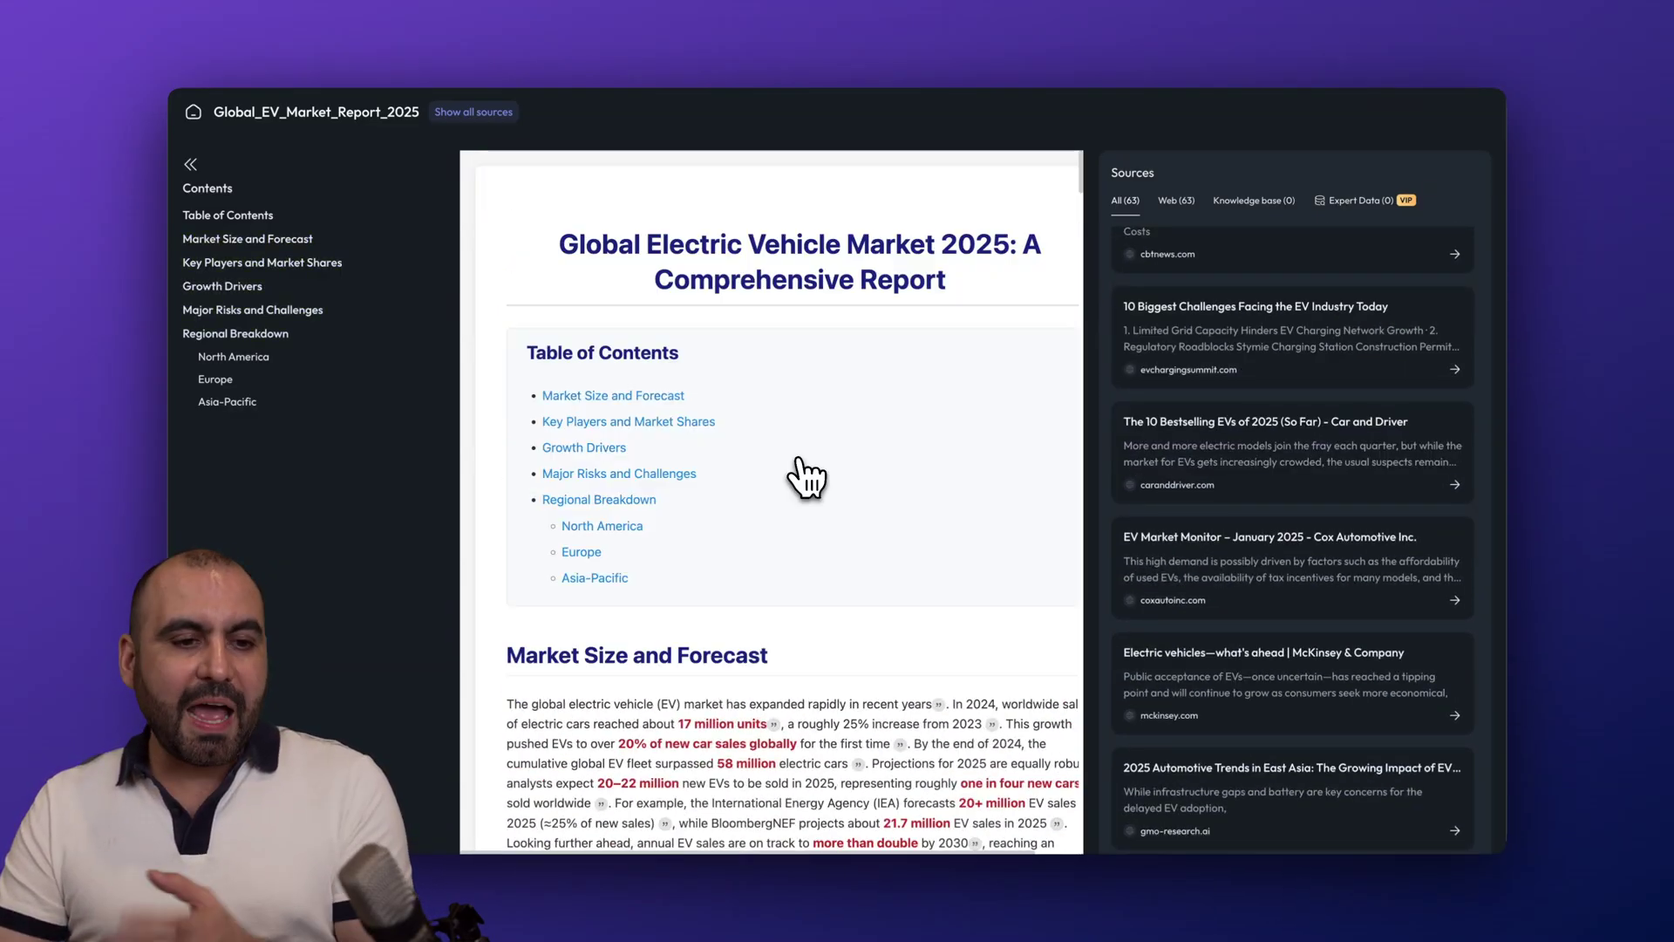
click(262, 262)
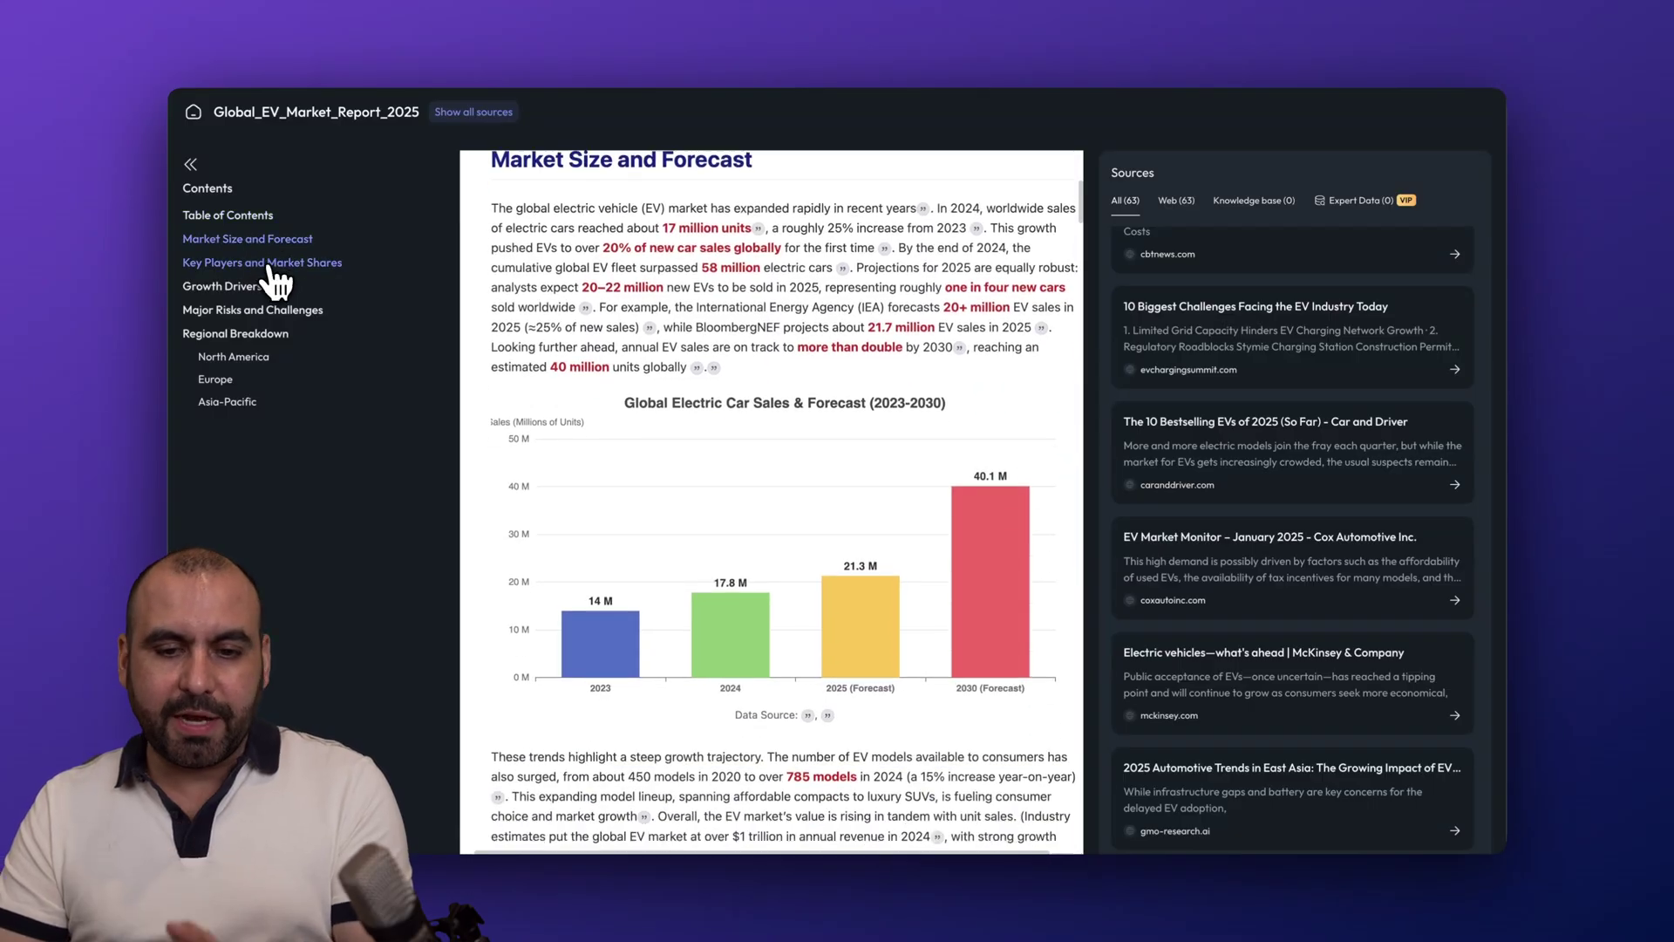
click(231, 313)
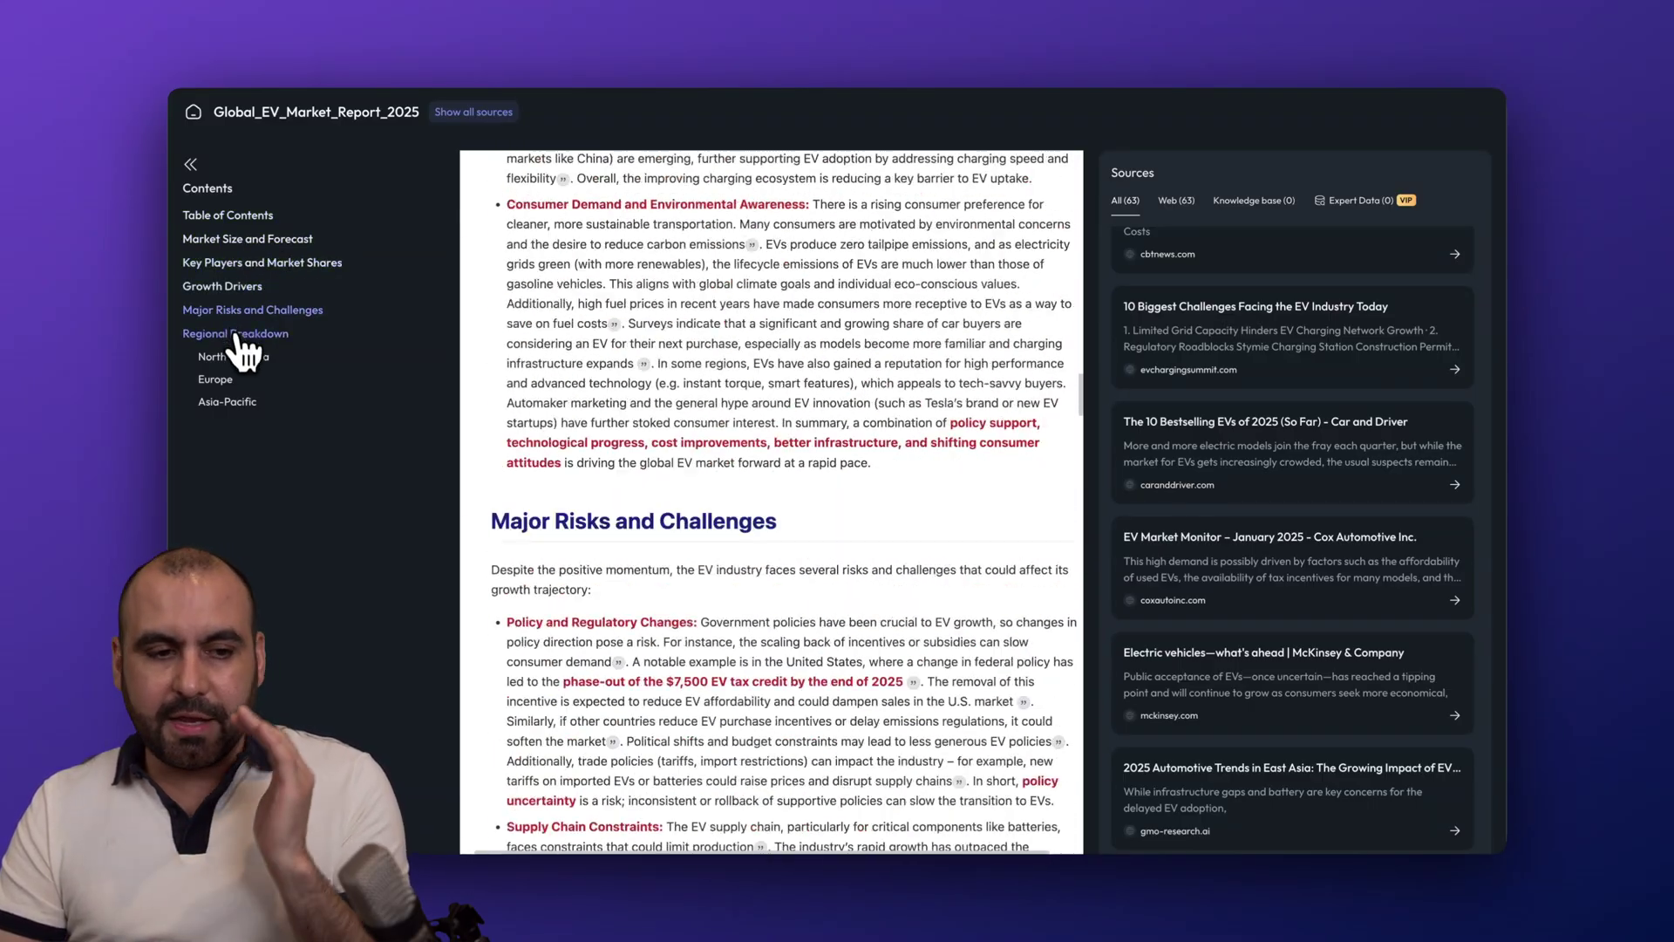
click(239, 339)
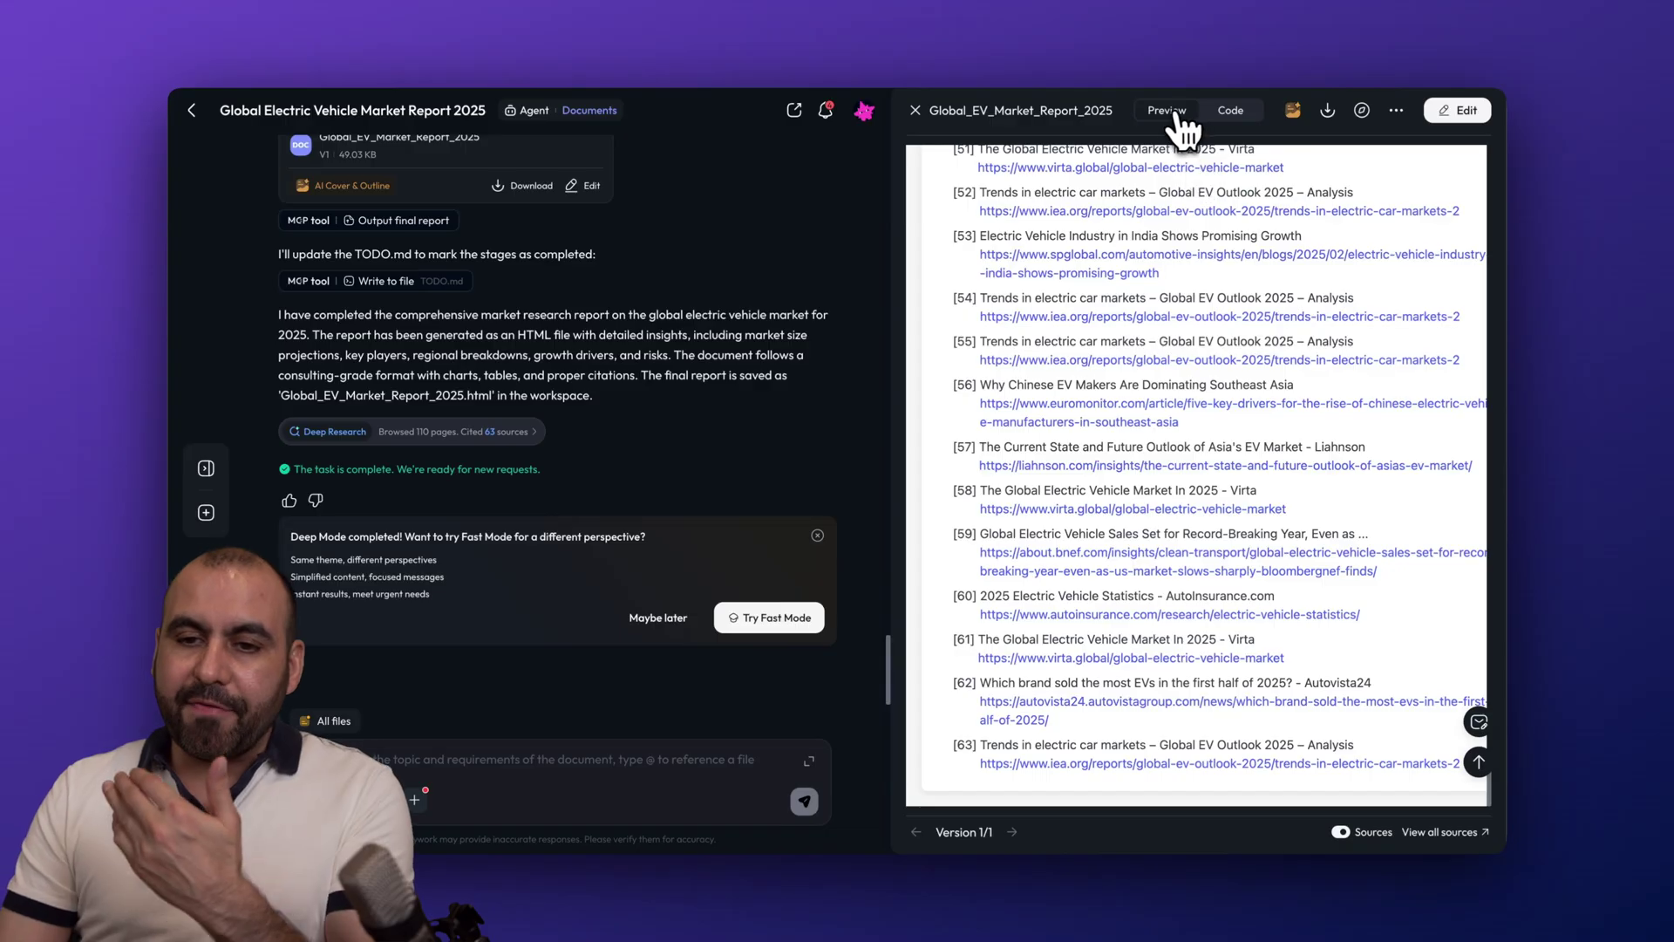
- Inspect the report's HTML code, then return to the rendered preview
click(1223, 114)
scroll(1200, 301, down, 10)
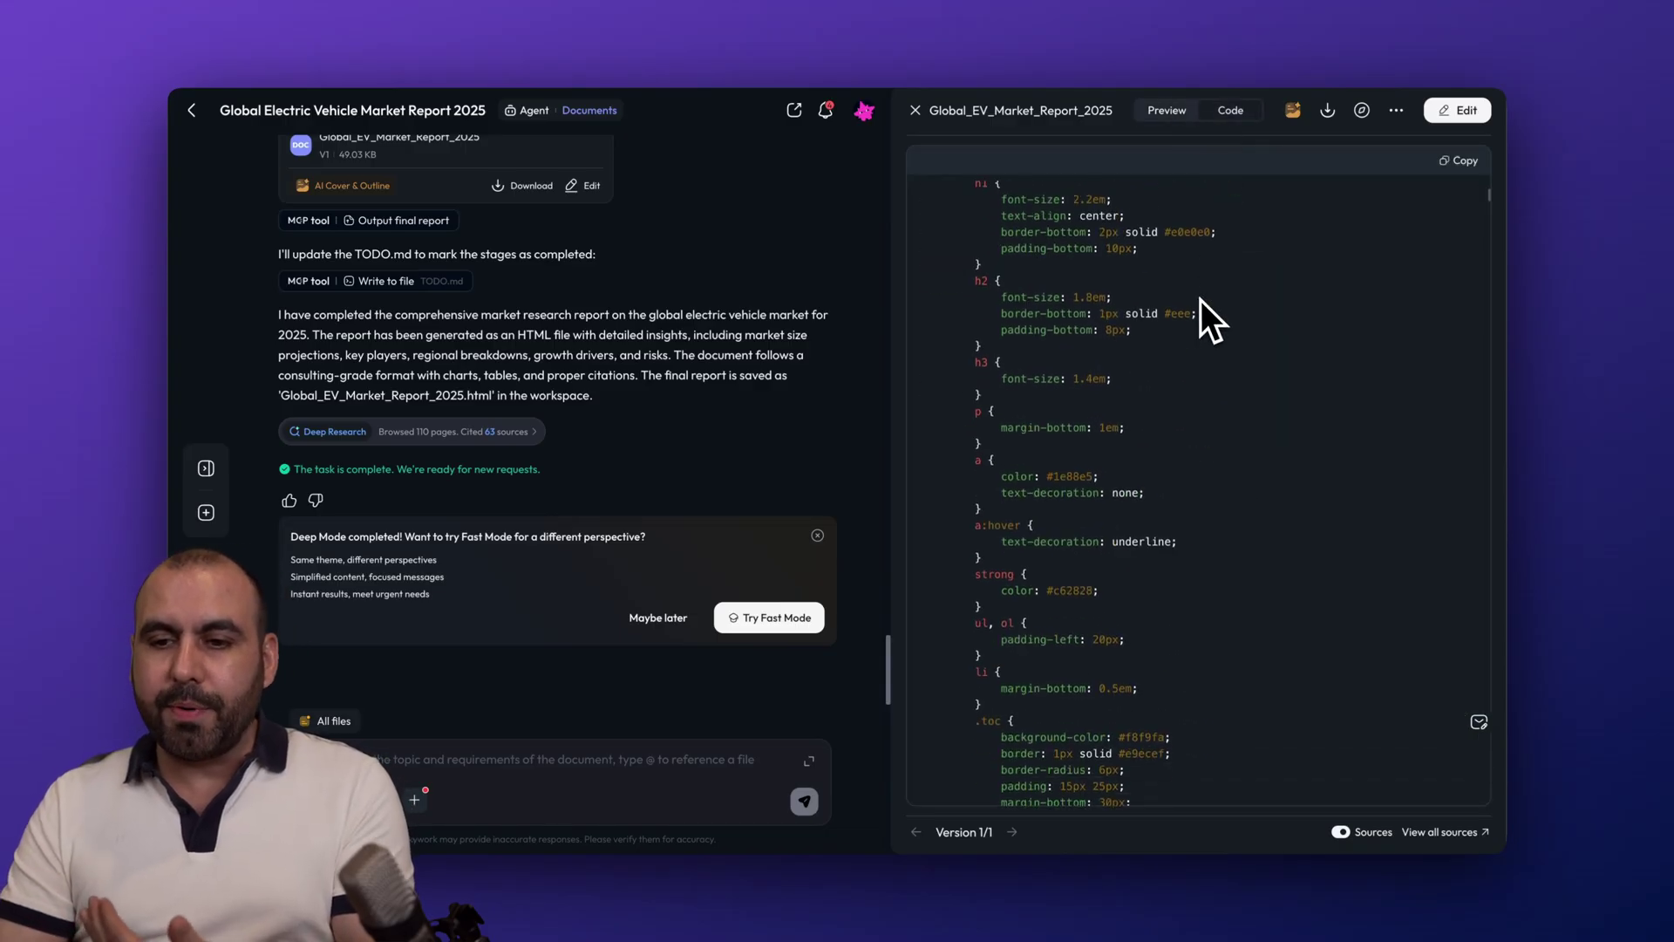
scroll(1201, 301, up, 15)
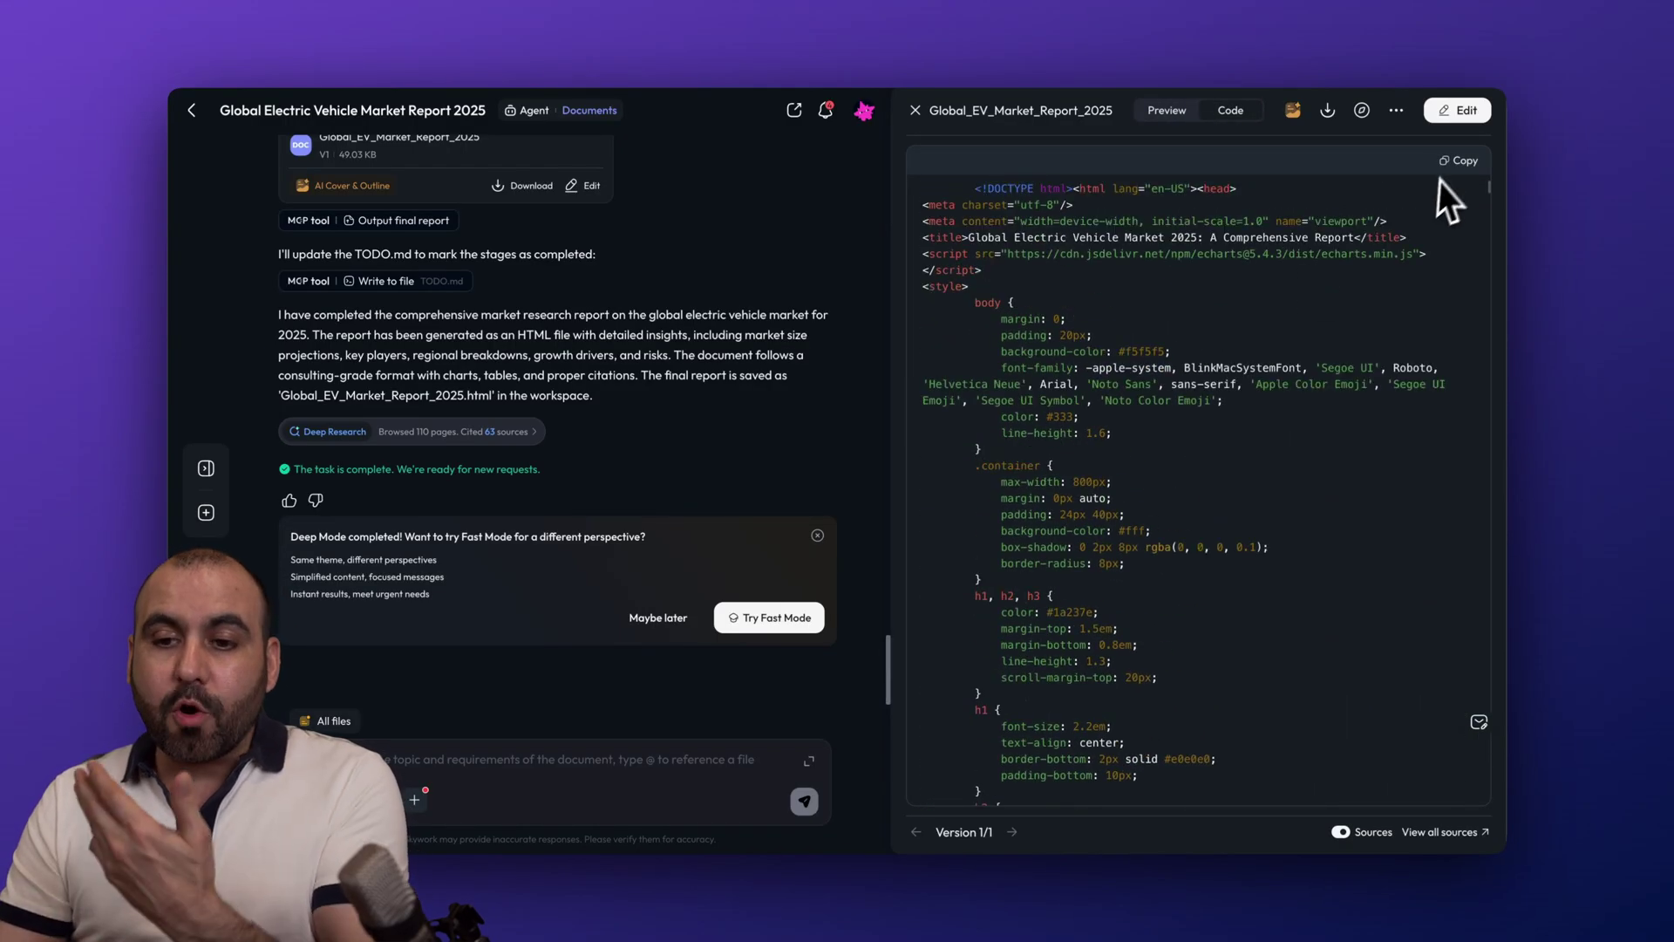
click(1173, 112)
- Put the report in edit mode and bring up the AI Polishing options
click(1474, 112)
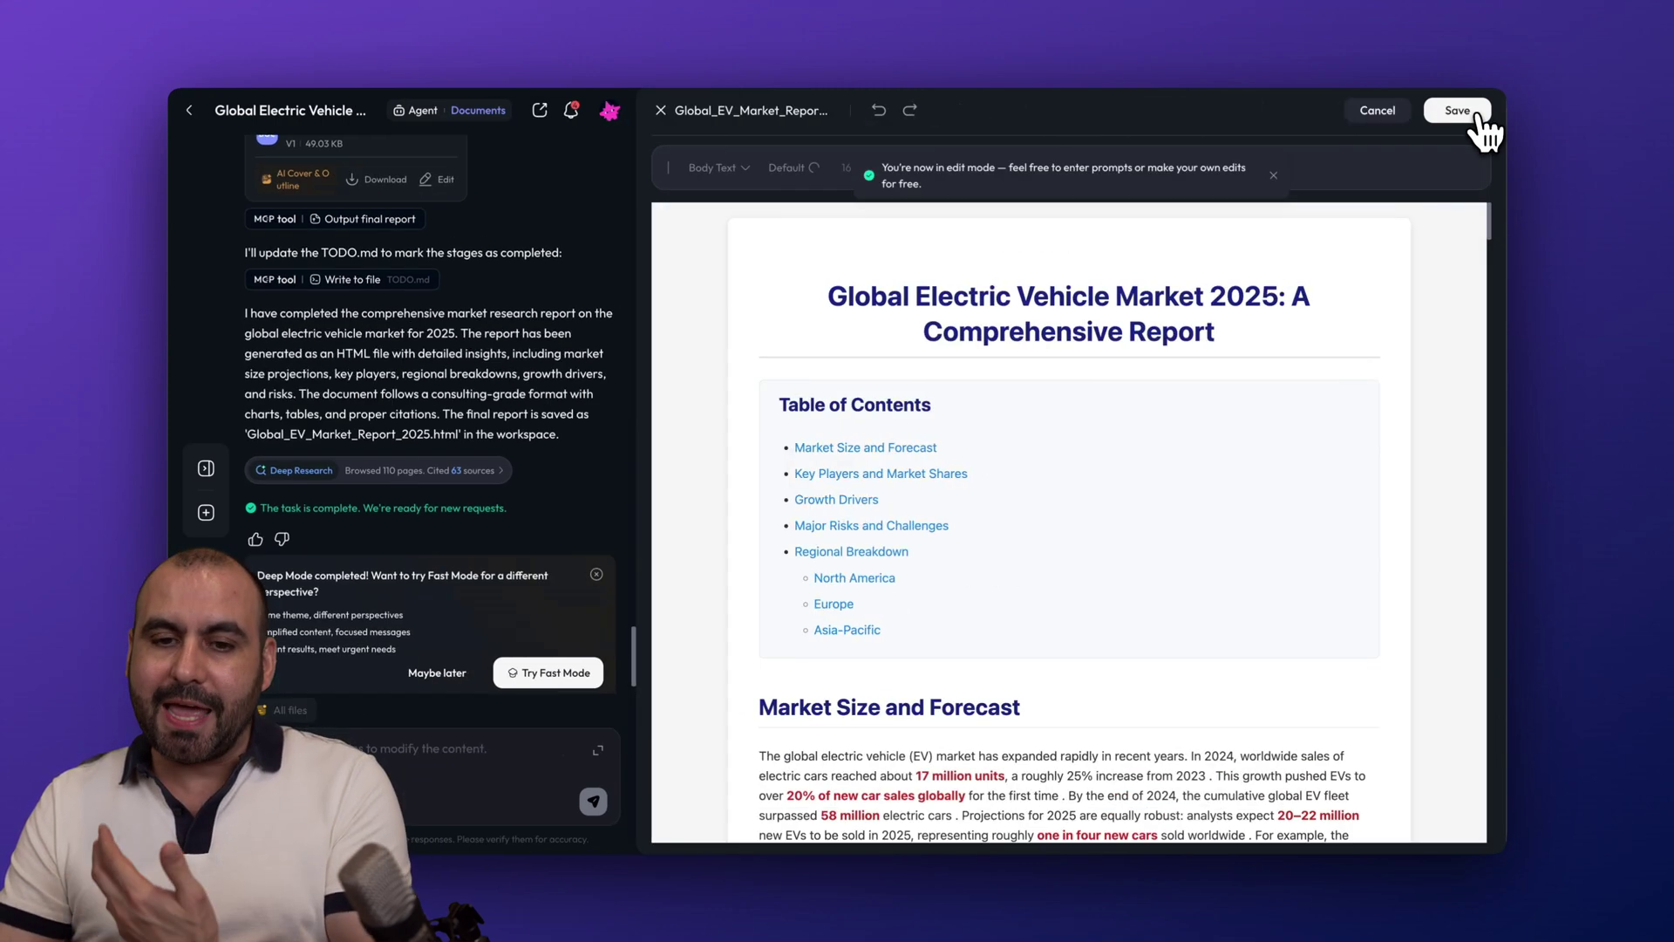
click(1274, 179)
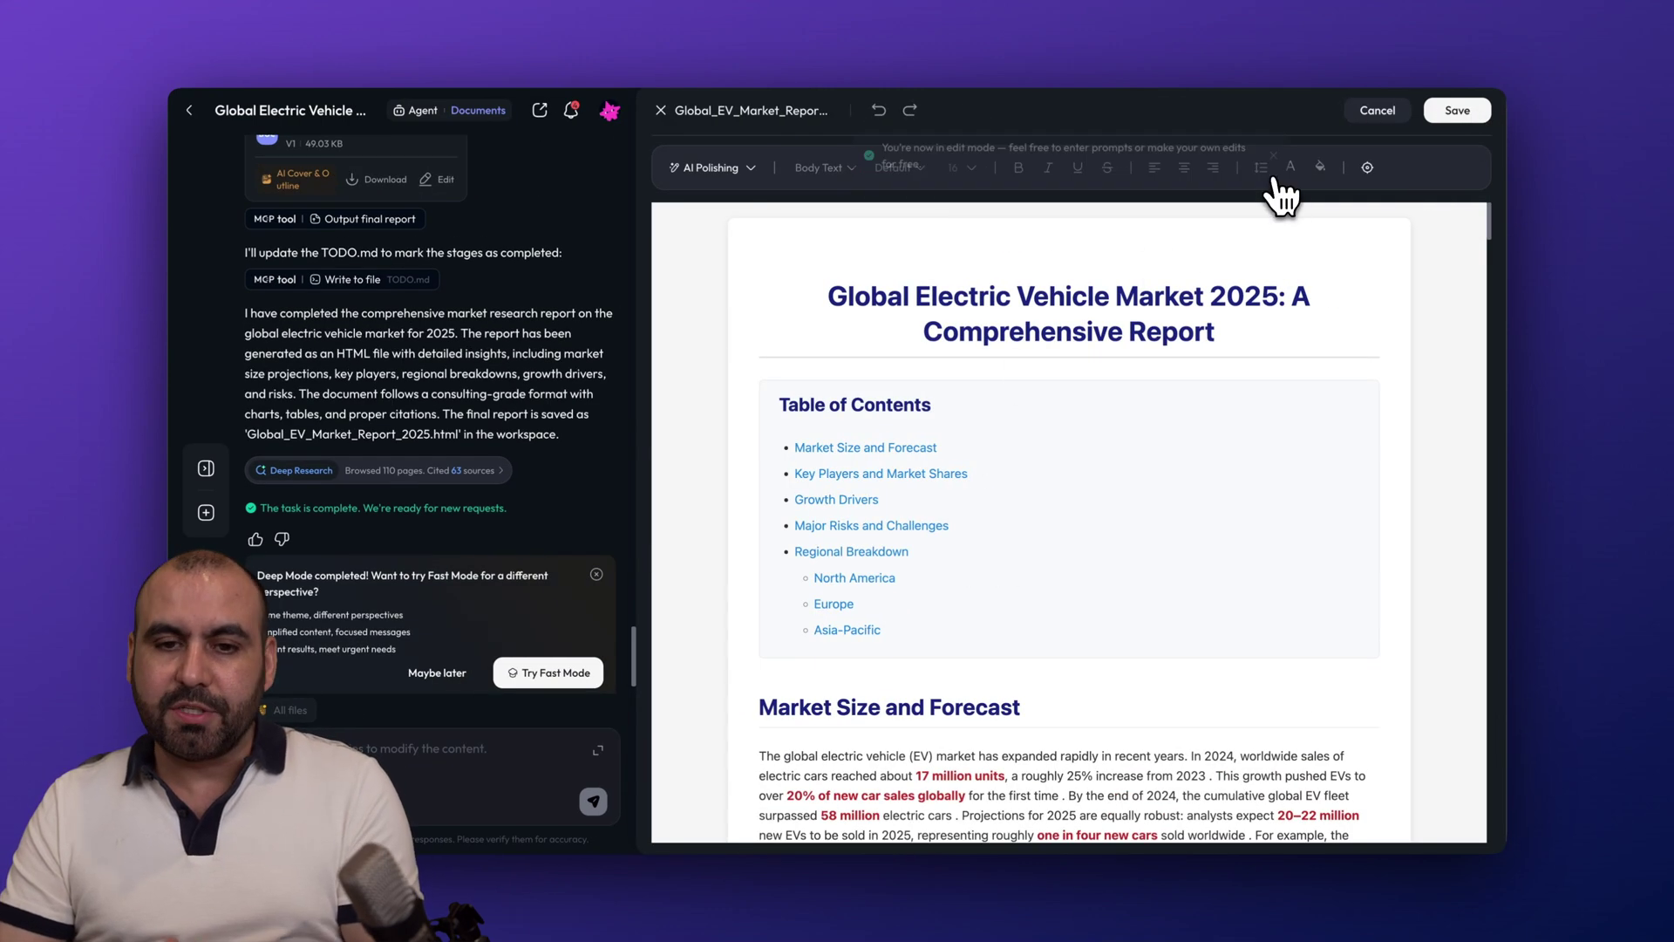
scroll(907, 480, down, 10)
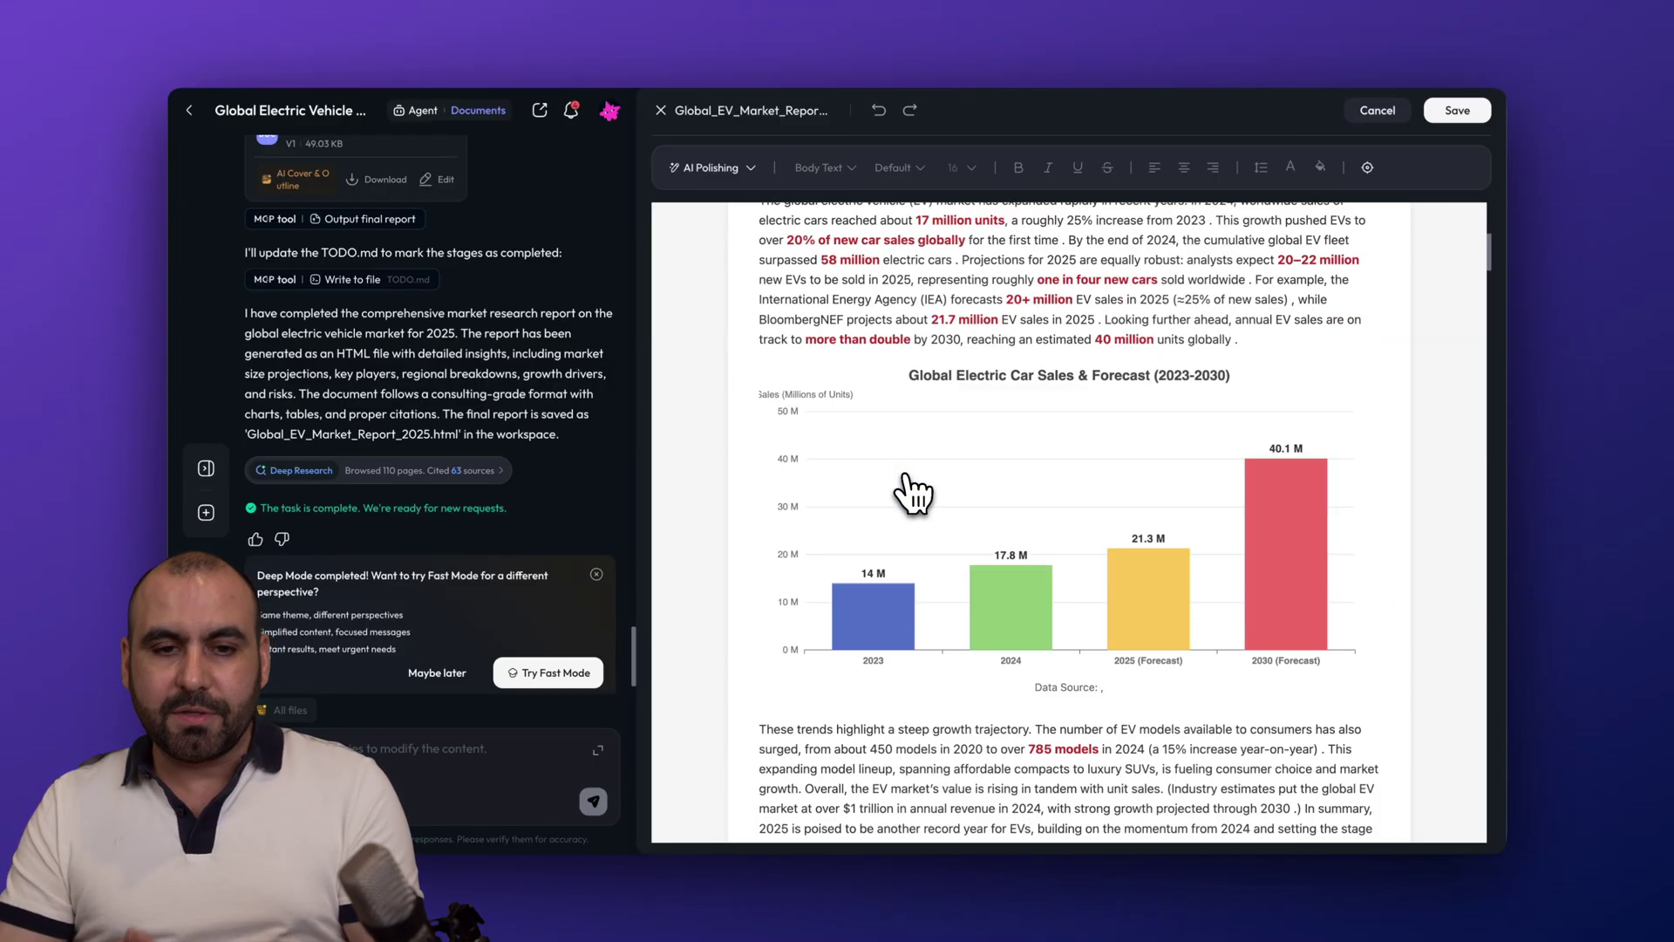
click(755, 170)
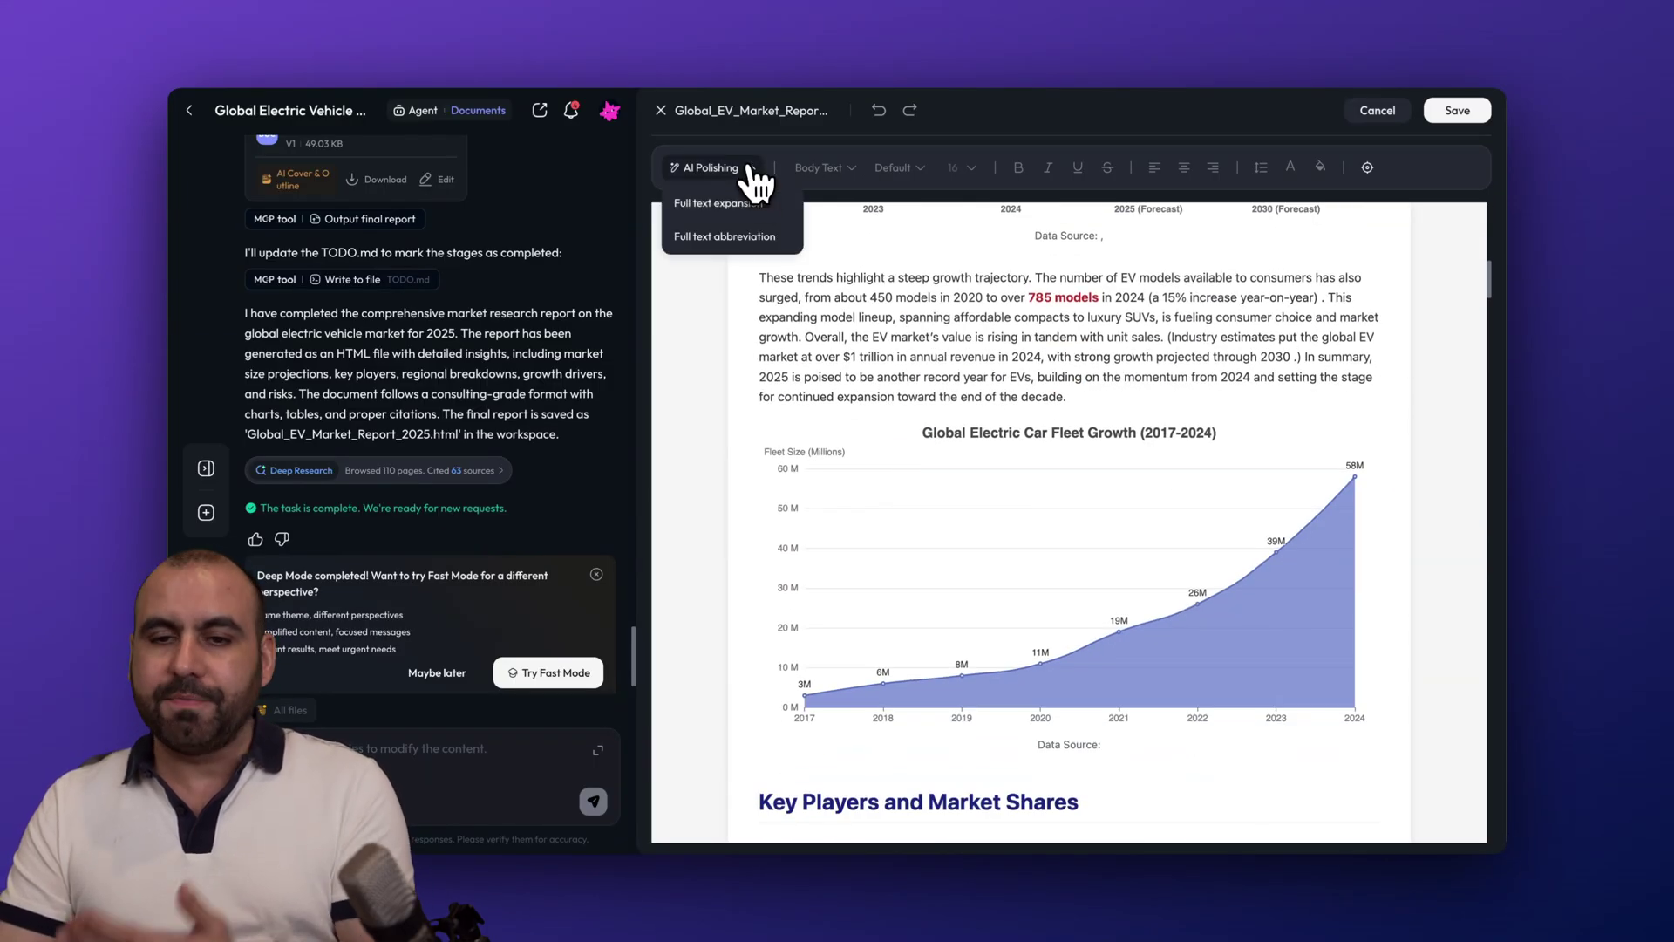
mouse_move(1051, 659)
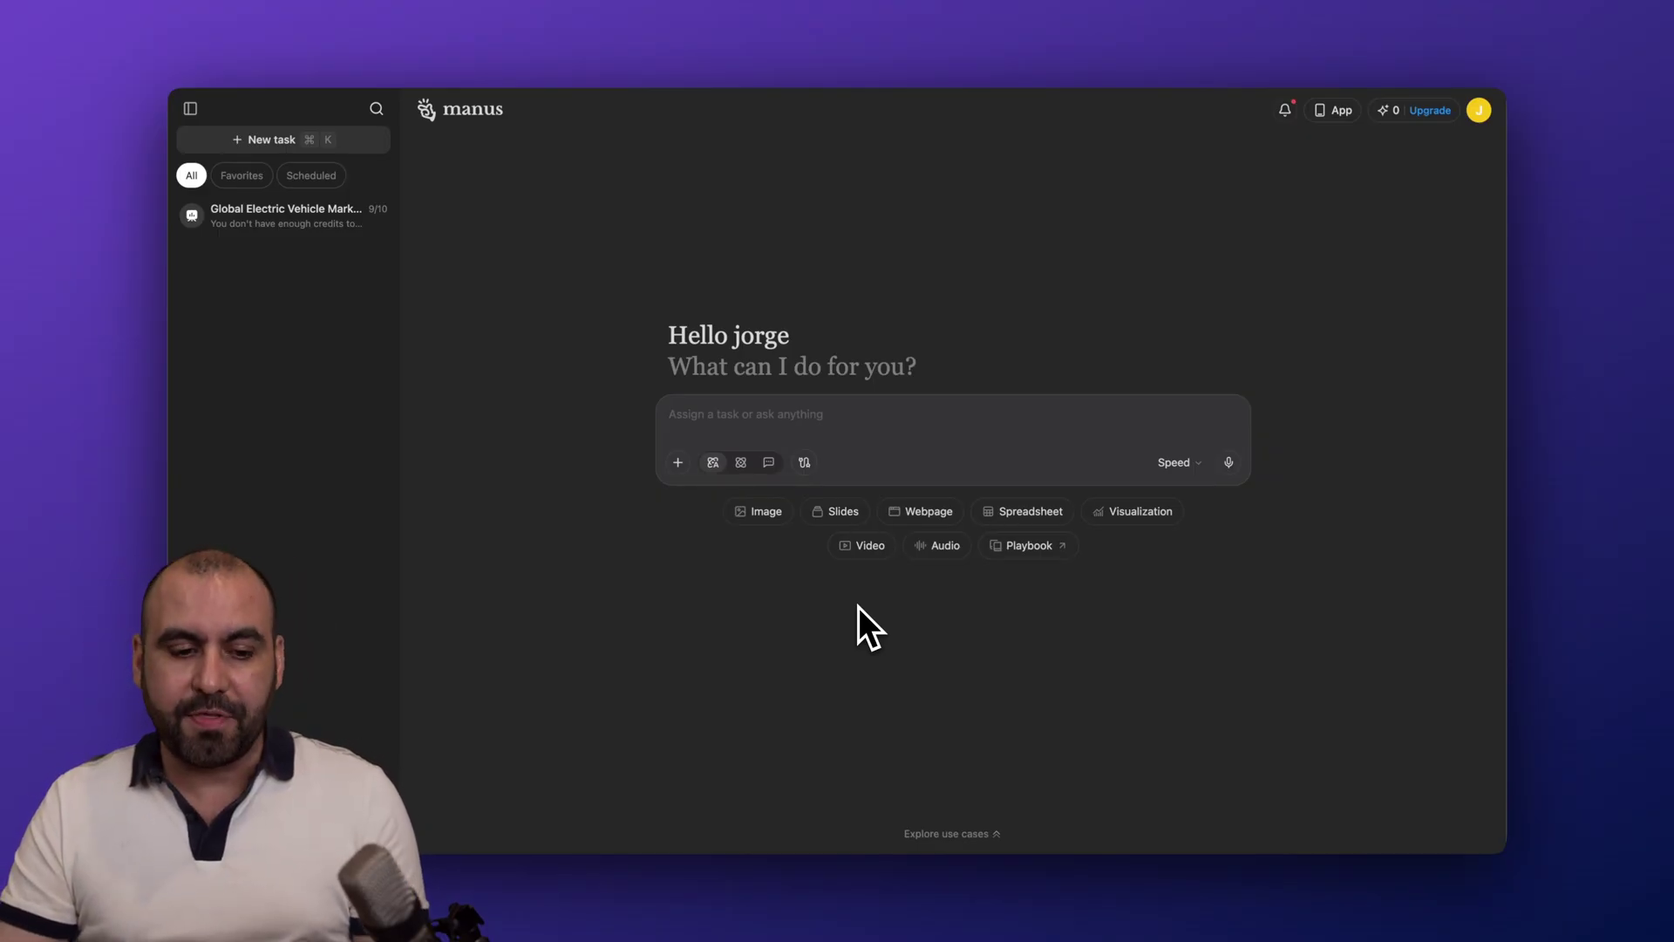
- Open the Global Electric Vehicle Market Report 2025 task and highlight the prompt lines and out-of-credits notice
click(277, 223)
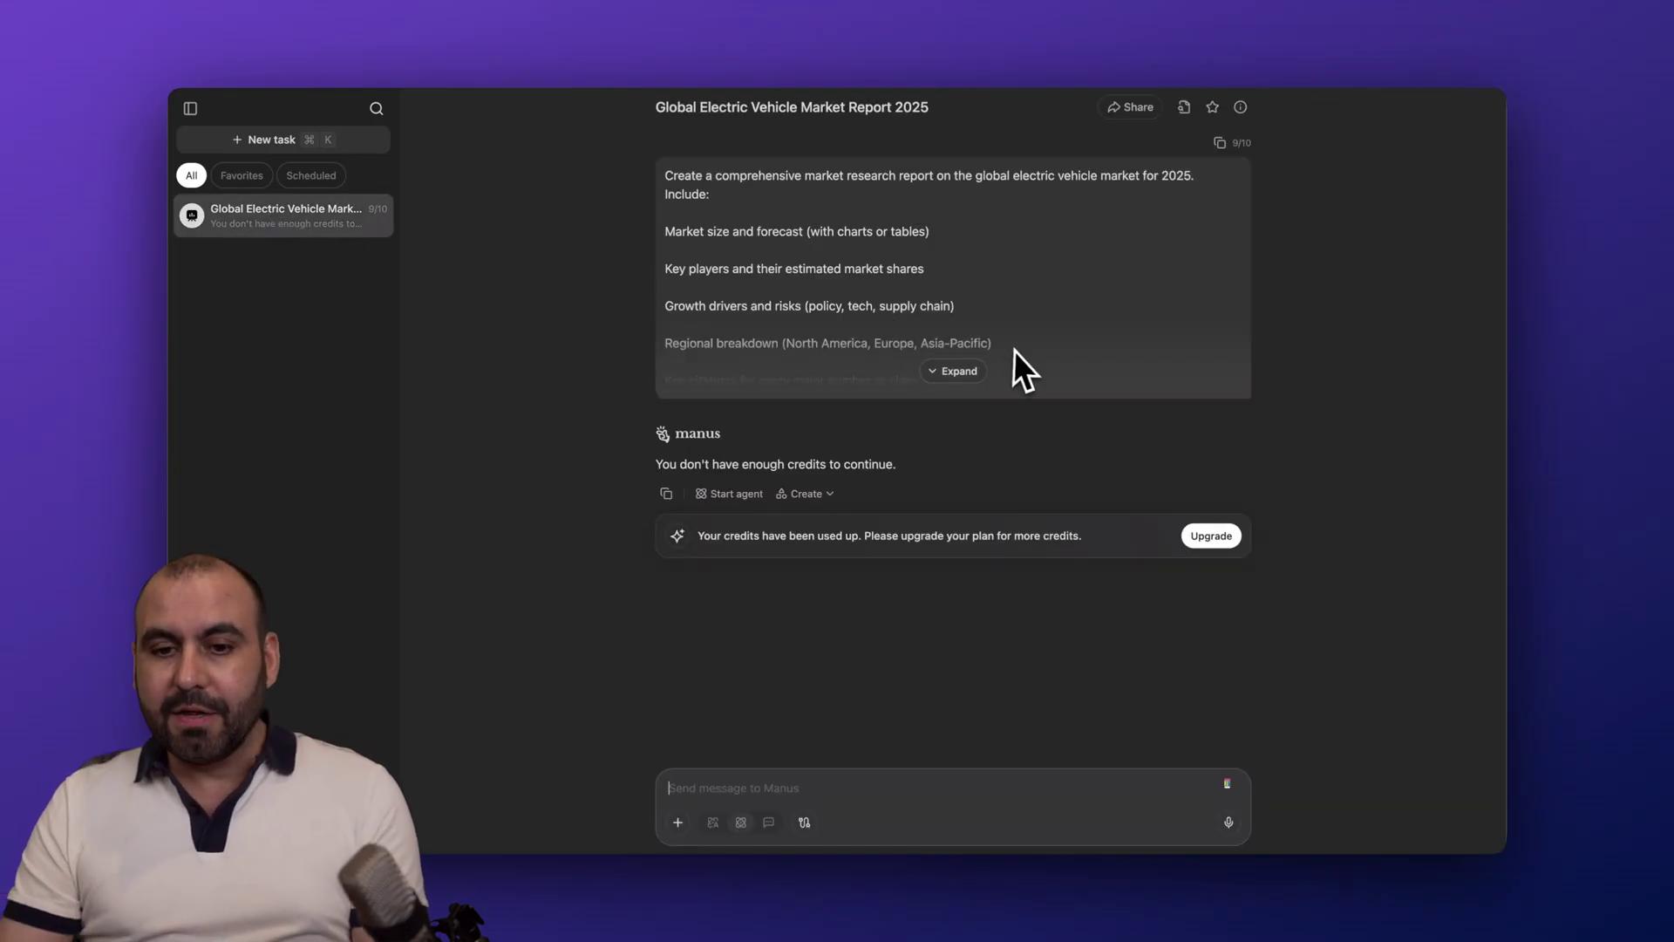
drag(1020, 369, 988, 251)
click(991, 251)
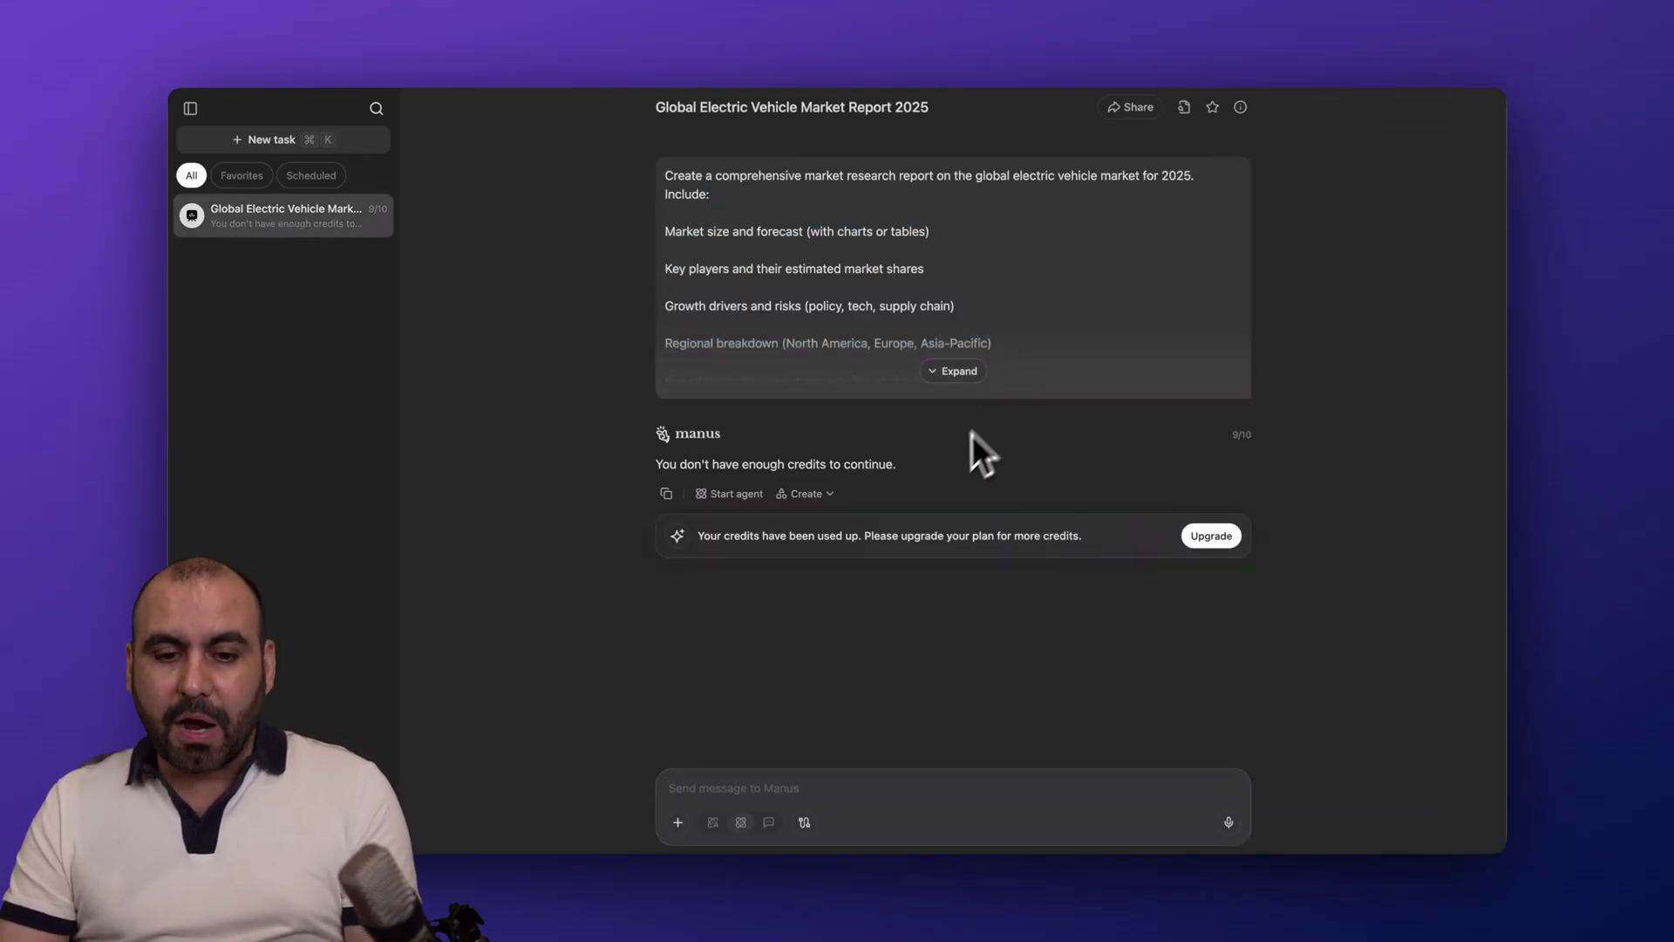
drag(703, 541, 1111, 545)
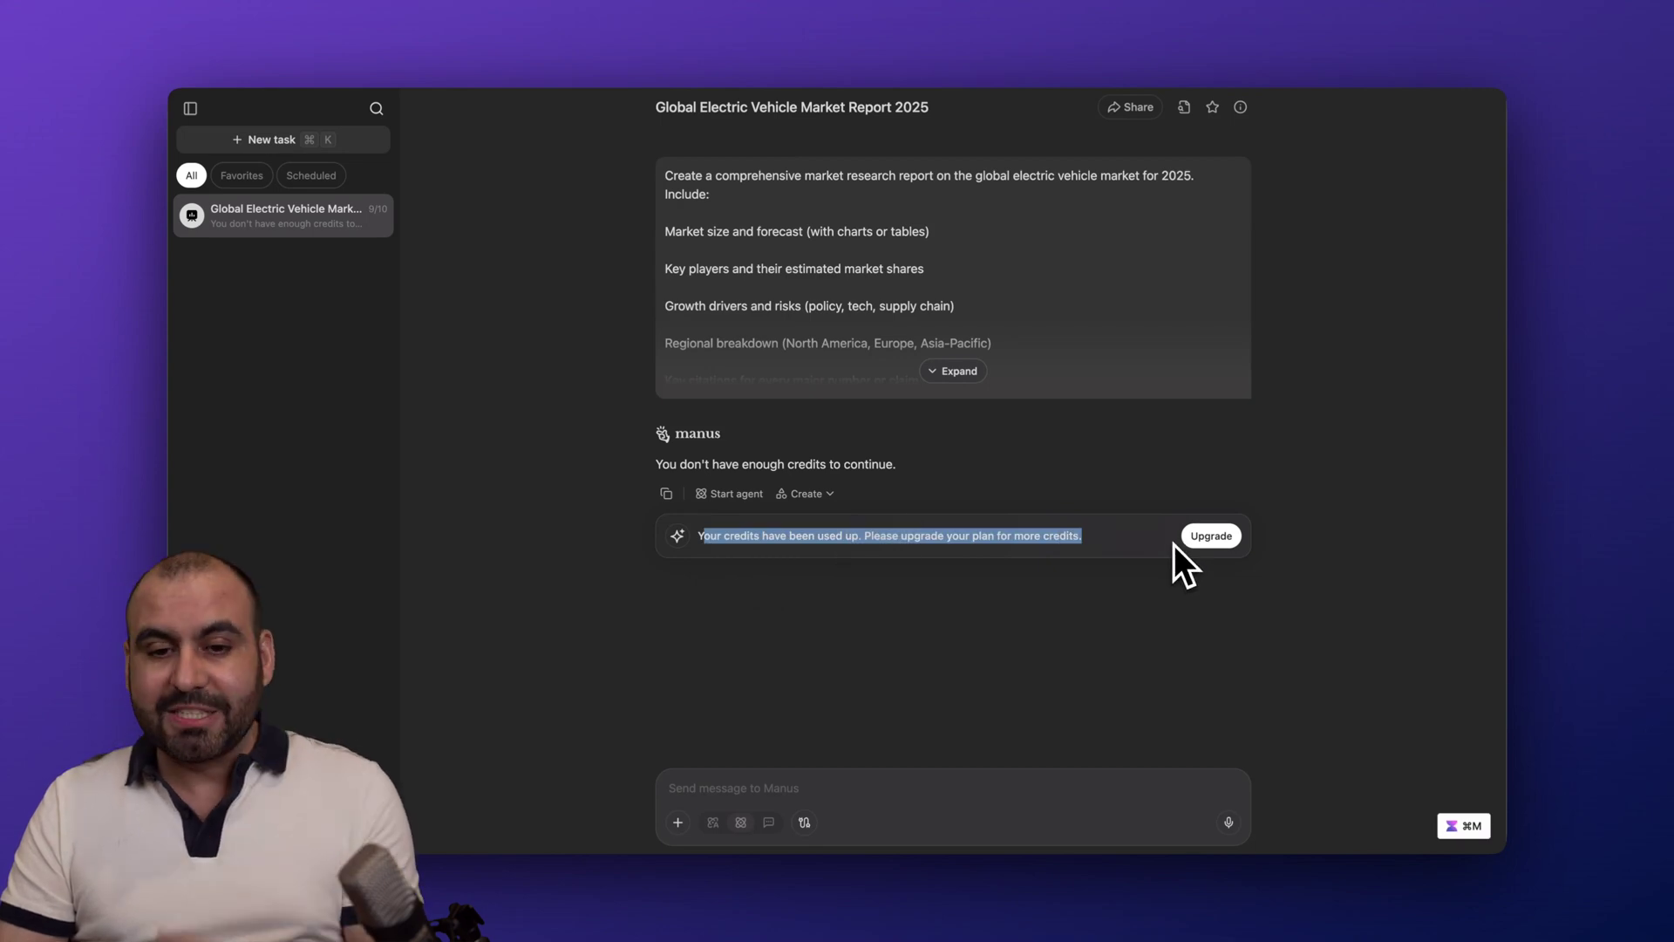
click(1081, 645)
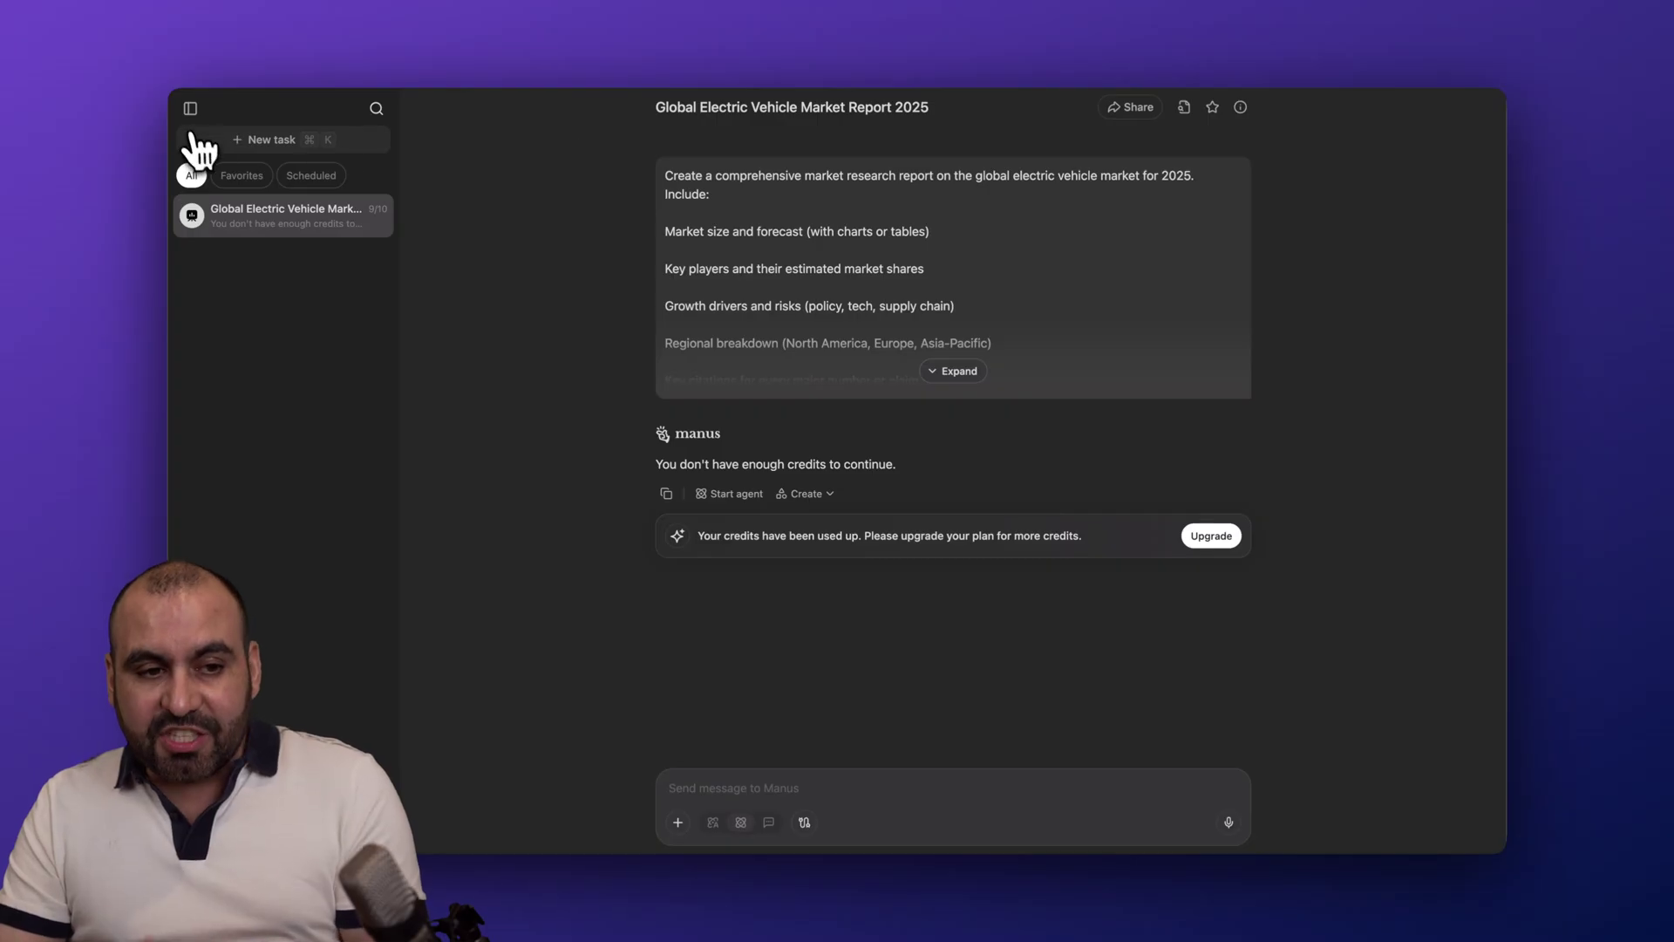
- Create a new chat-mode task with the pasted 2025 global EV market report prompt and send it
click(248, 142)
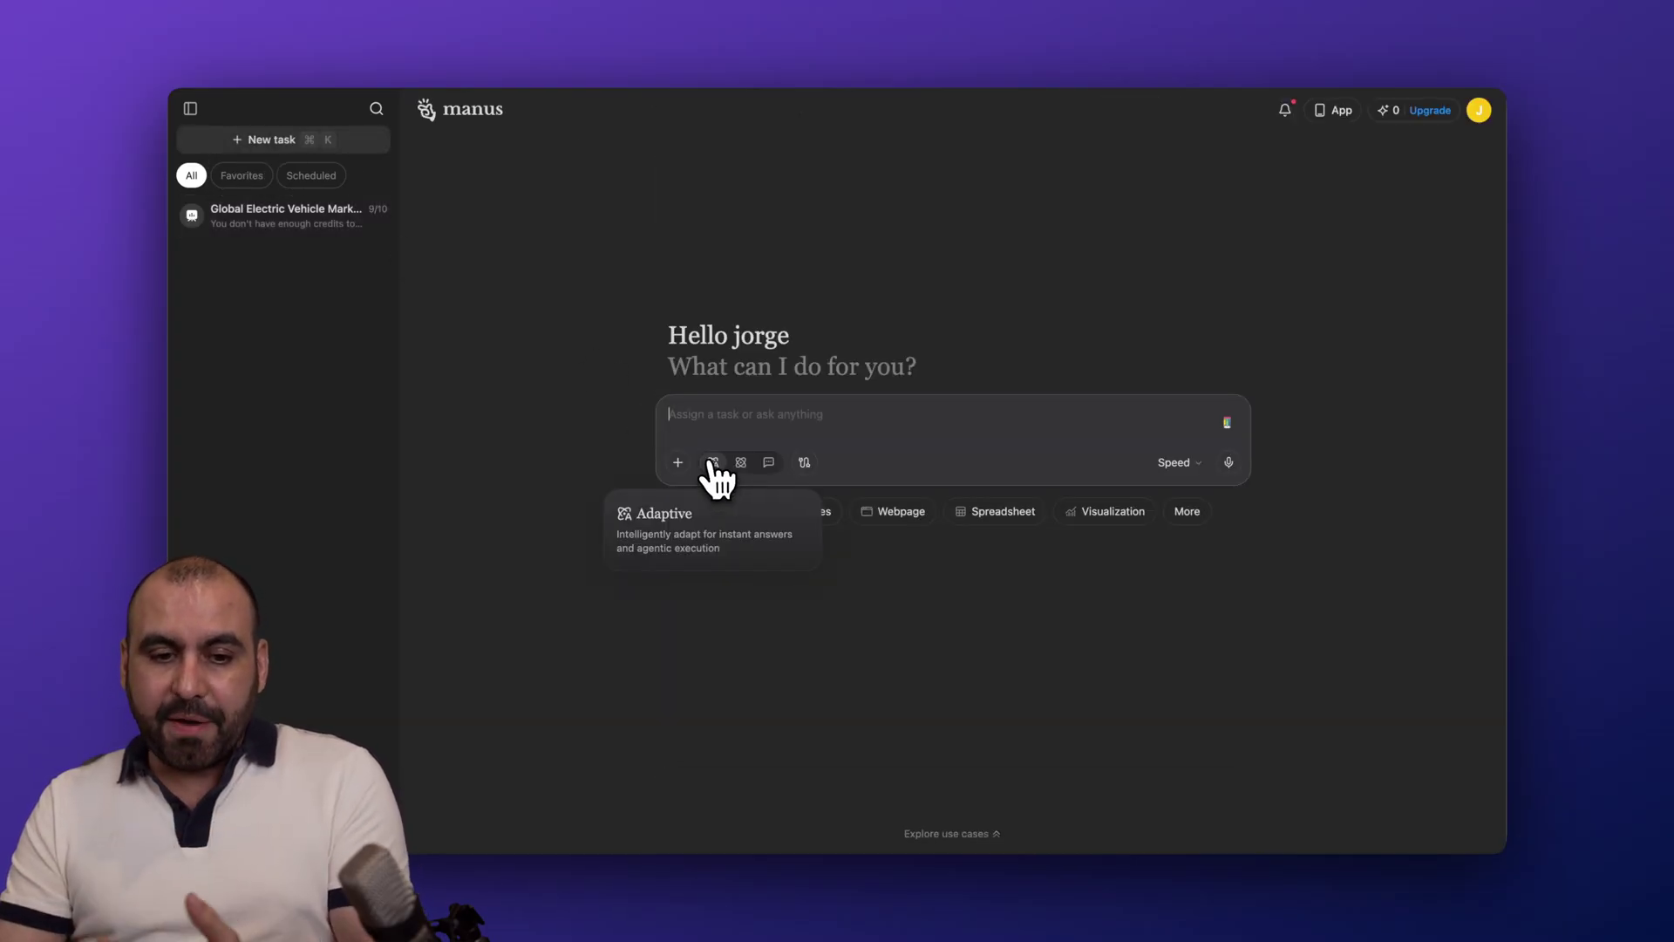
click(769, 467)
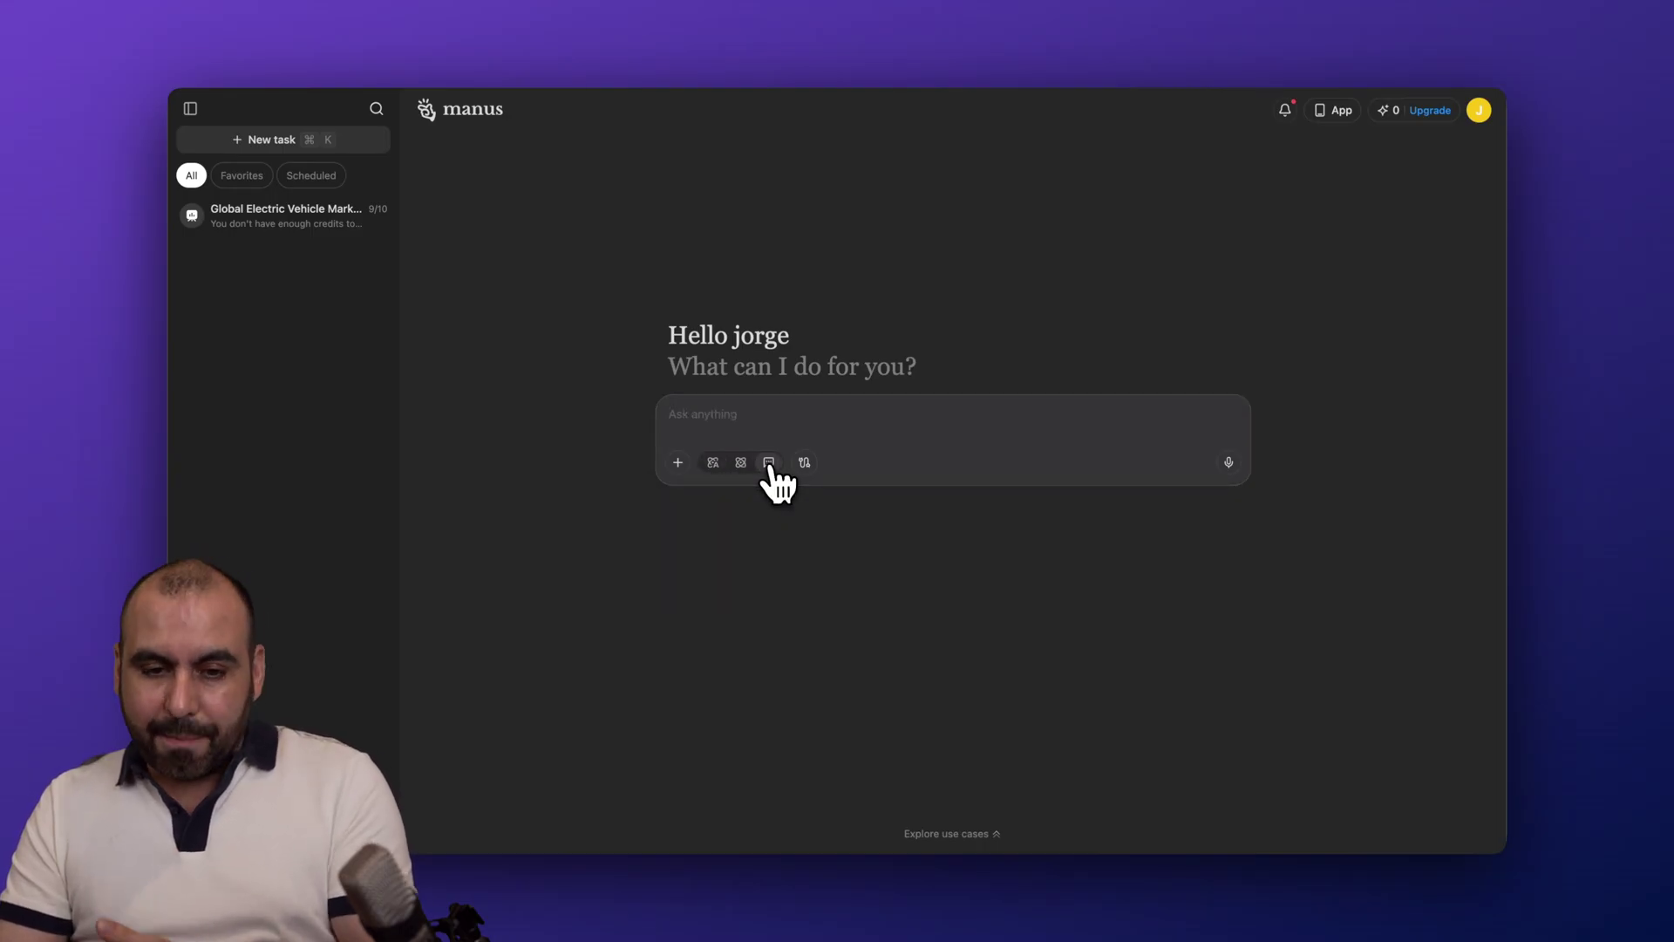
text(Create a comprehensive market research report on the global electric vehicle market for 2025. Include: Market size and forecast (with charts or tables) Key players and their estimated market shares Growth drivers and risks (policy, tech, supply chain) Regional breakdown (North America, Europe, Asia-Pacific) Key citations for every major number or claim Present this as a well-structured, consulting-grade report — headings, bullet points, and visuals where appropriate.")
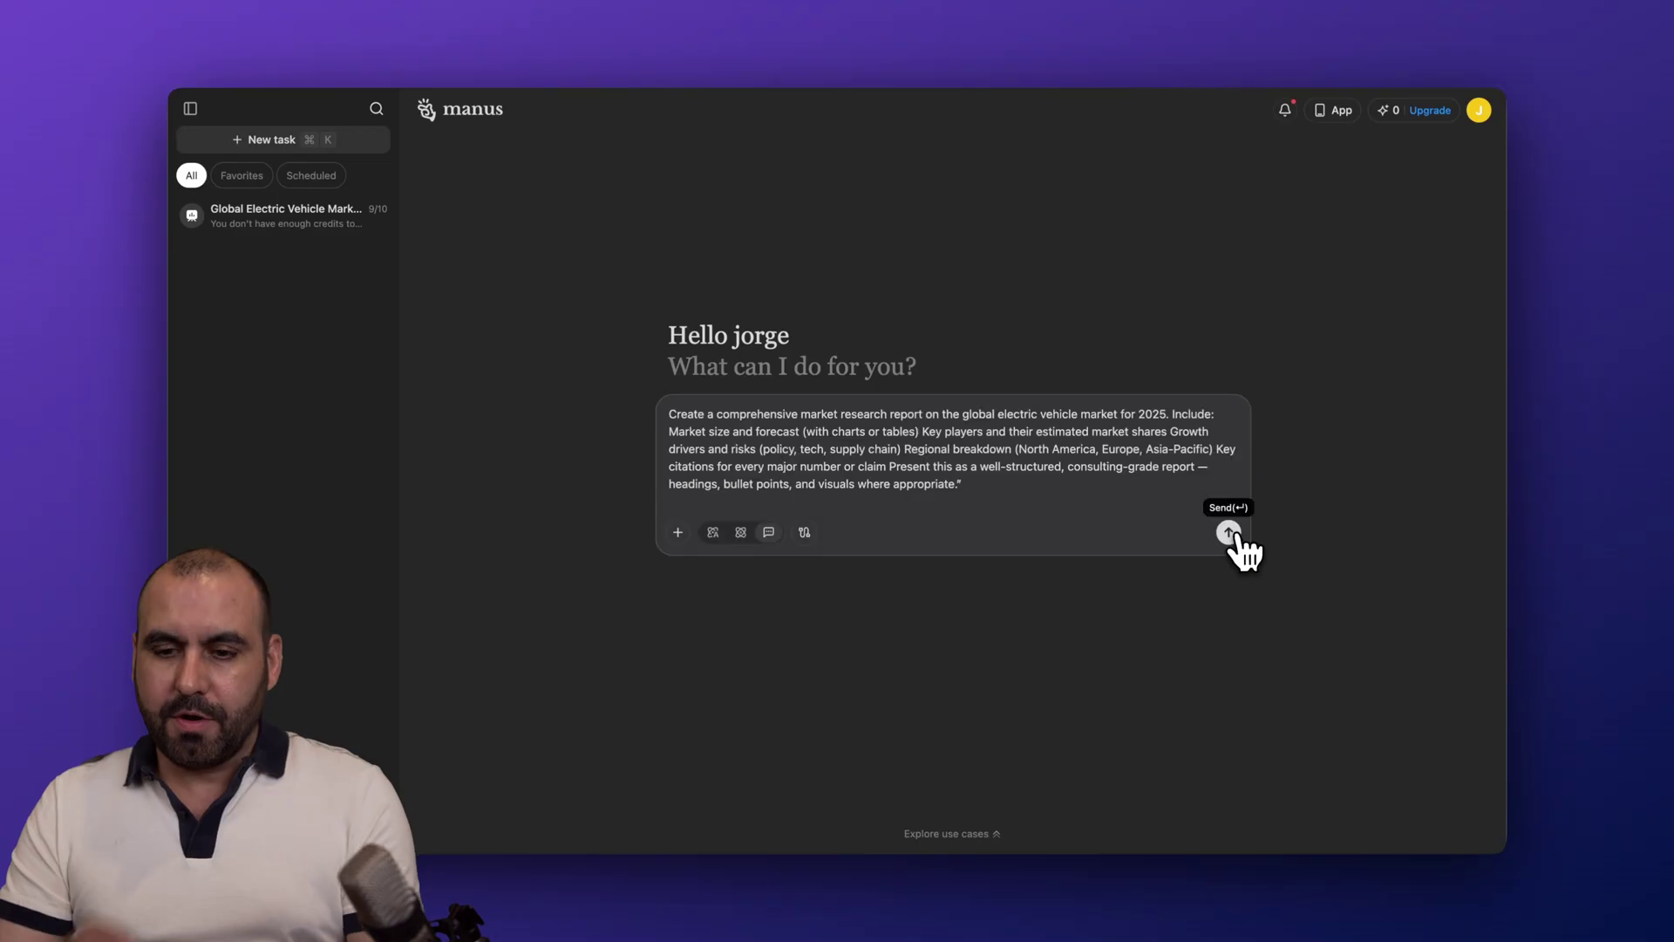
click(1229, 533)
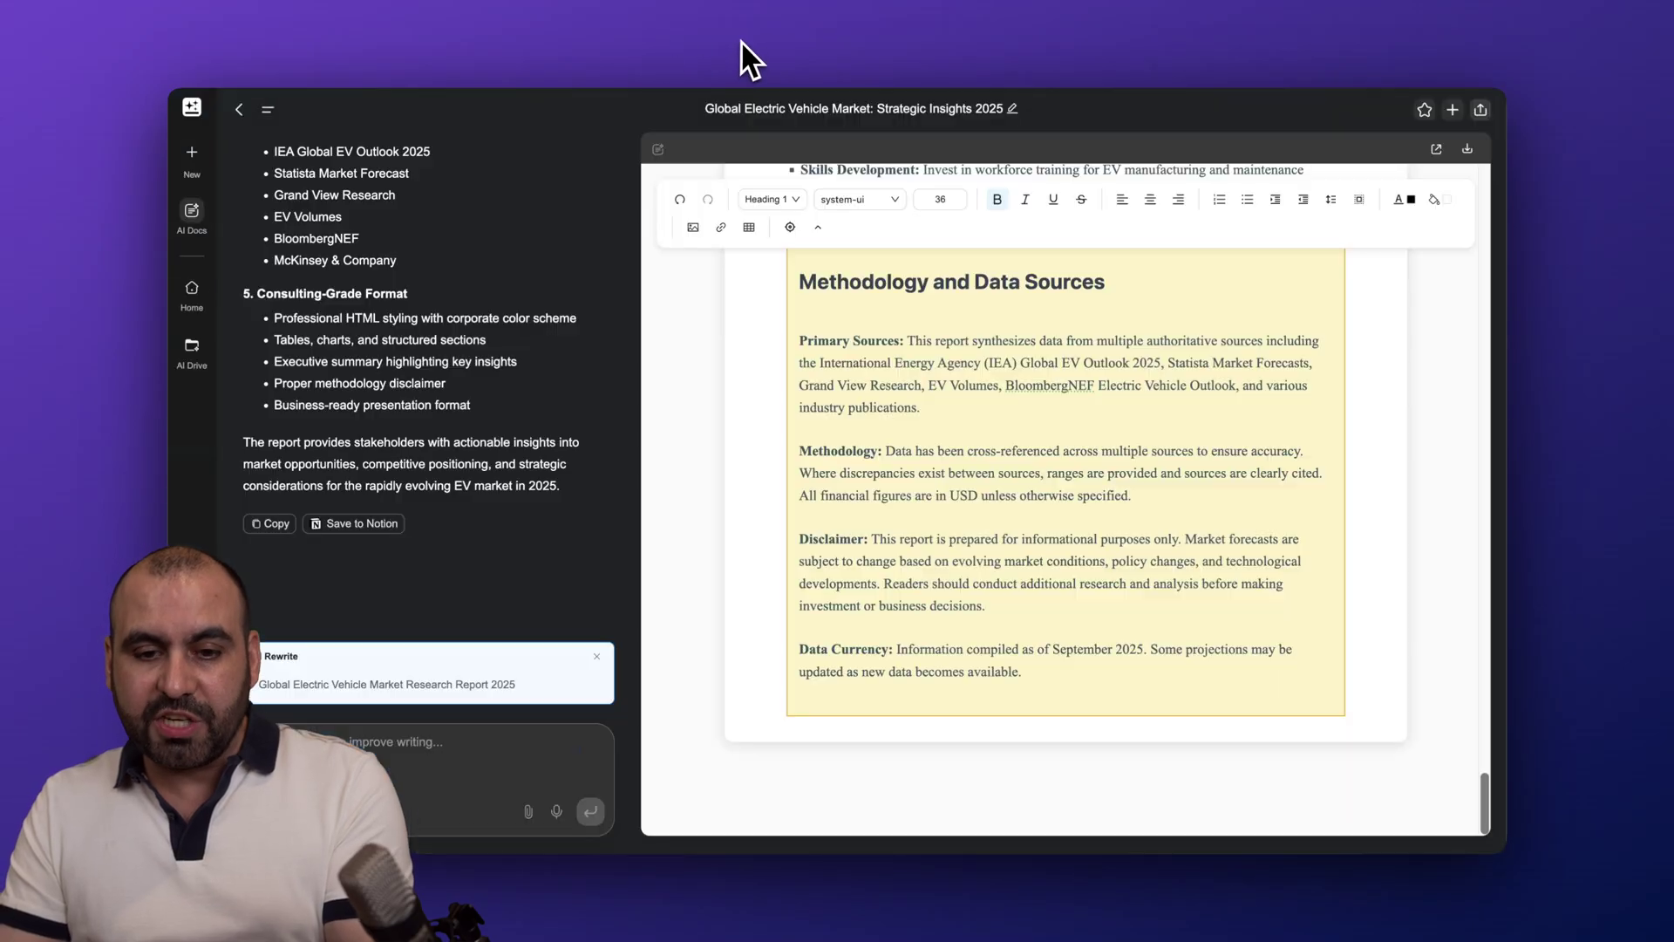
- Deselect the title and review the 'Global Electric Vehicle Market 2025' report sections and table of contents
scroll(881, 358, up, 20)
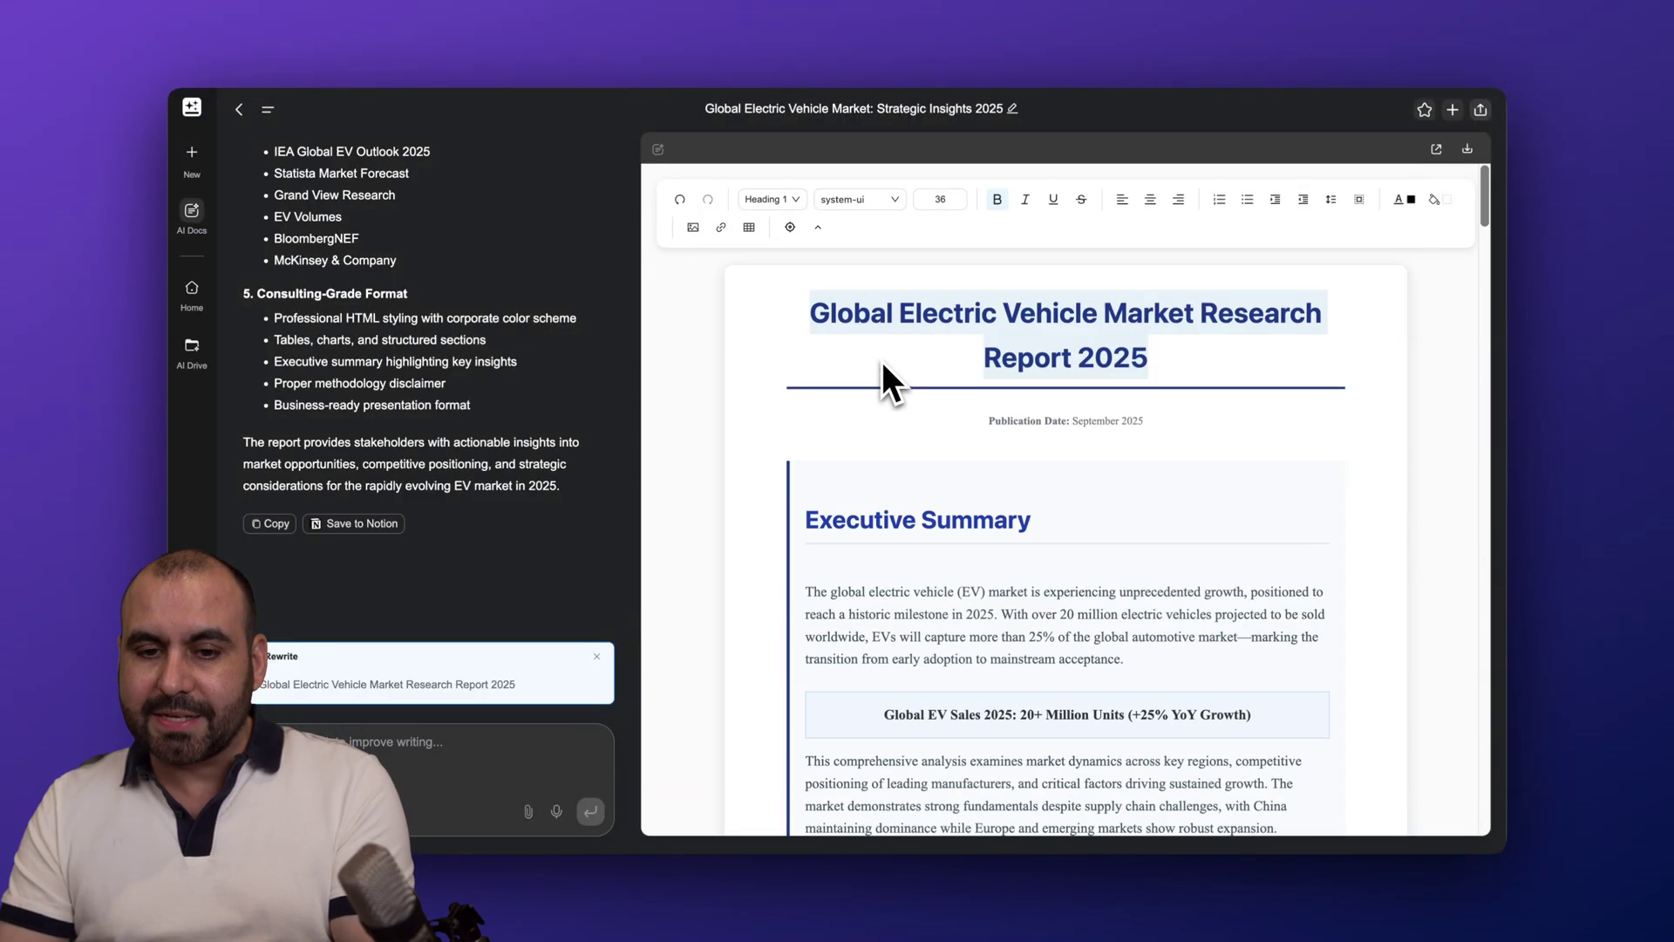
click(1029, 479)
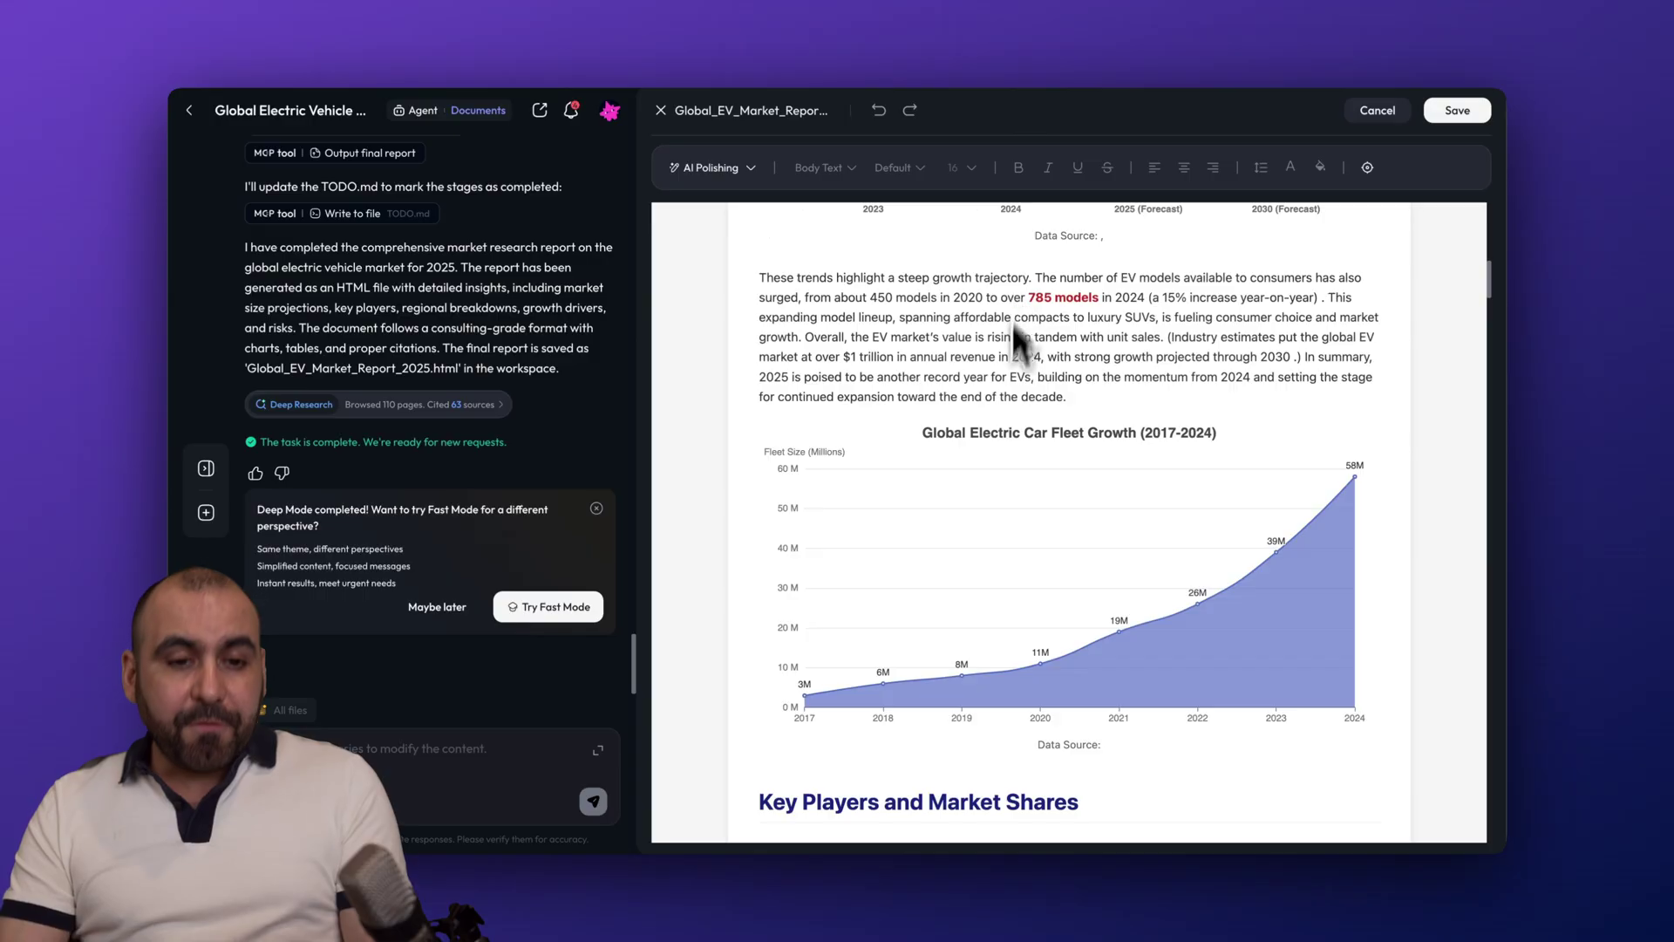
scroll(1007, 366, up, 10)
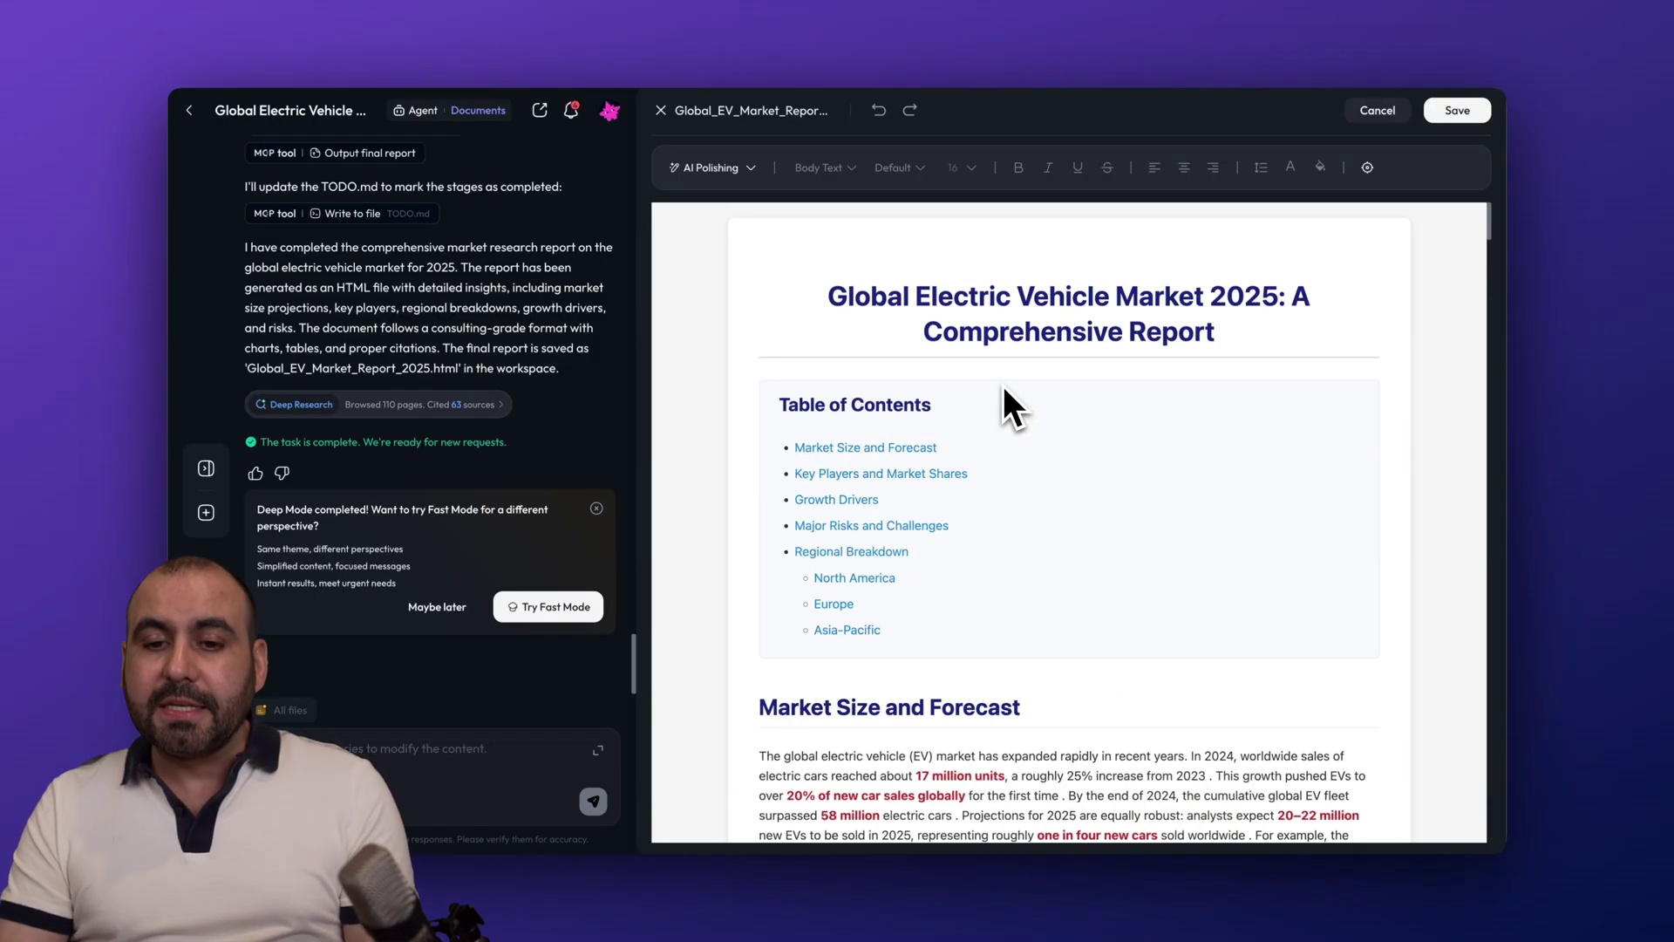
scroll(1003, 381, down, 15)
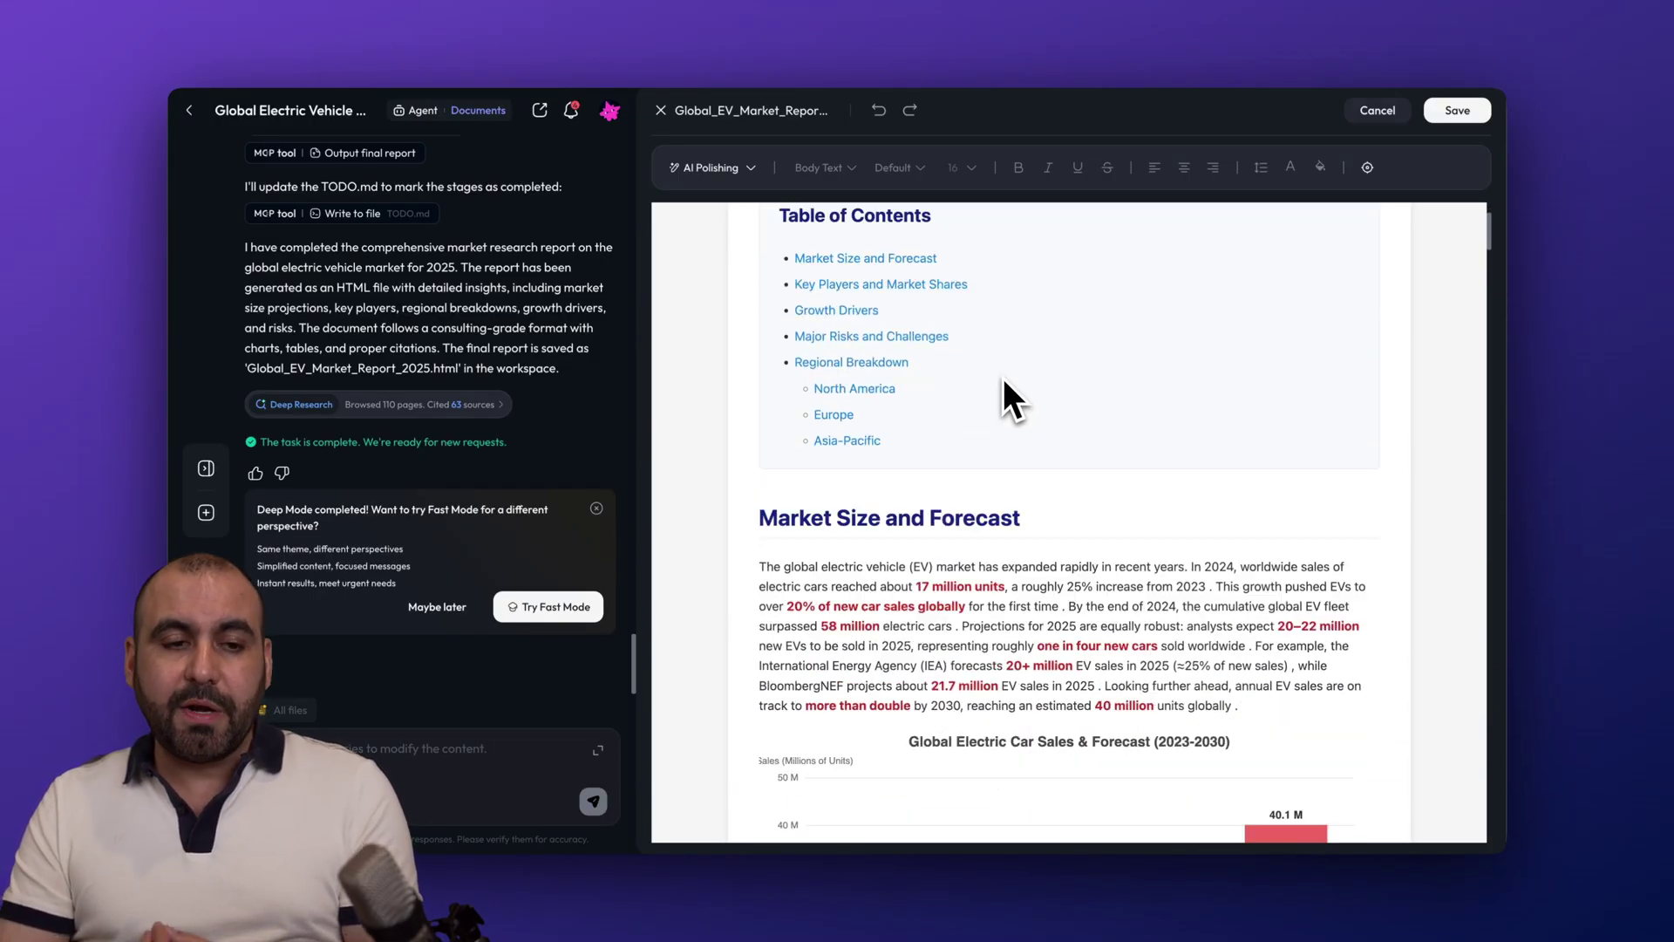
scroll(1003, 378, down, 15)
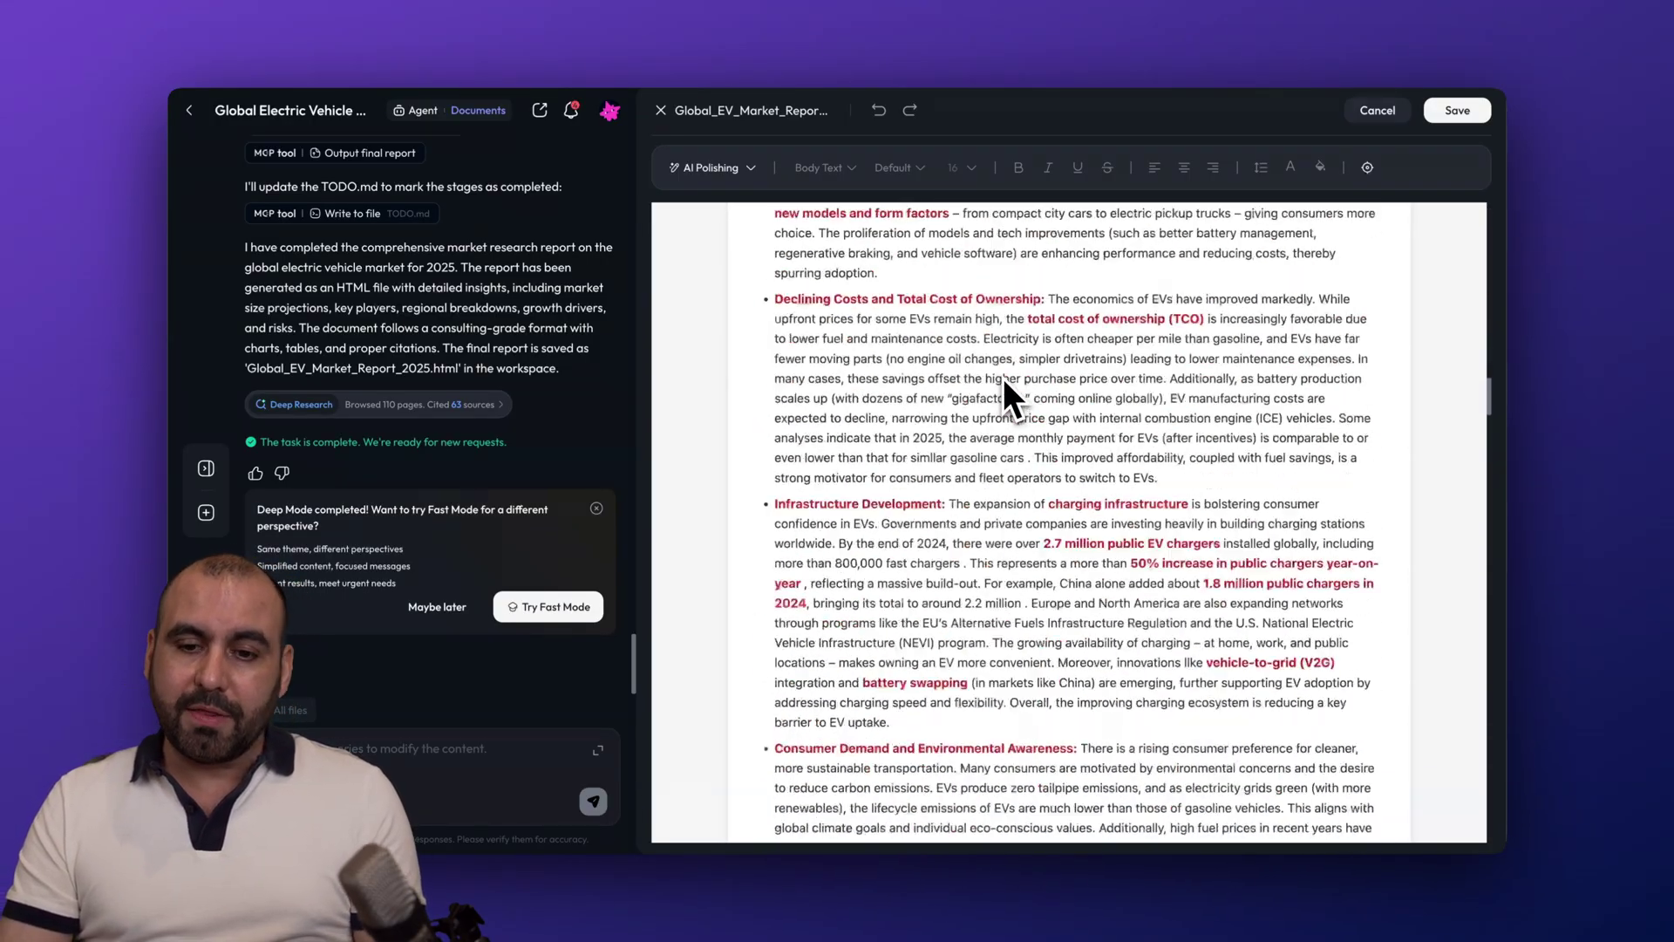
scroll(1002, 378, down, 2)
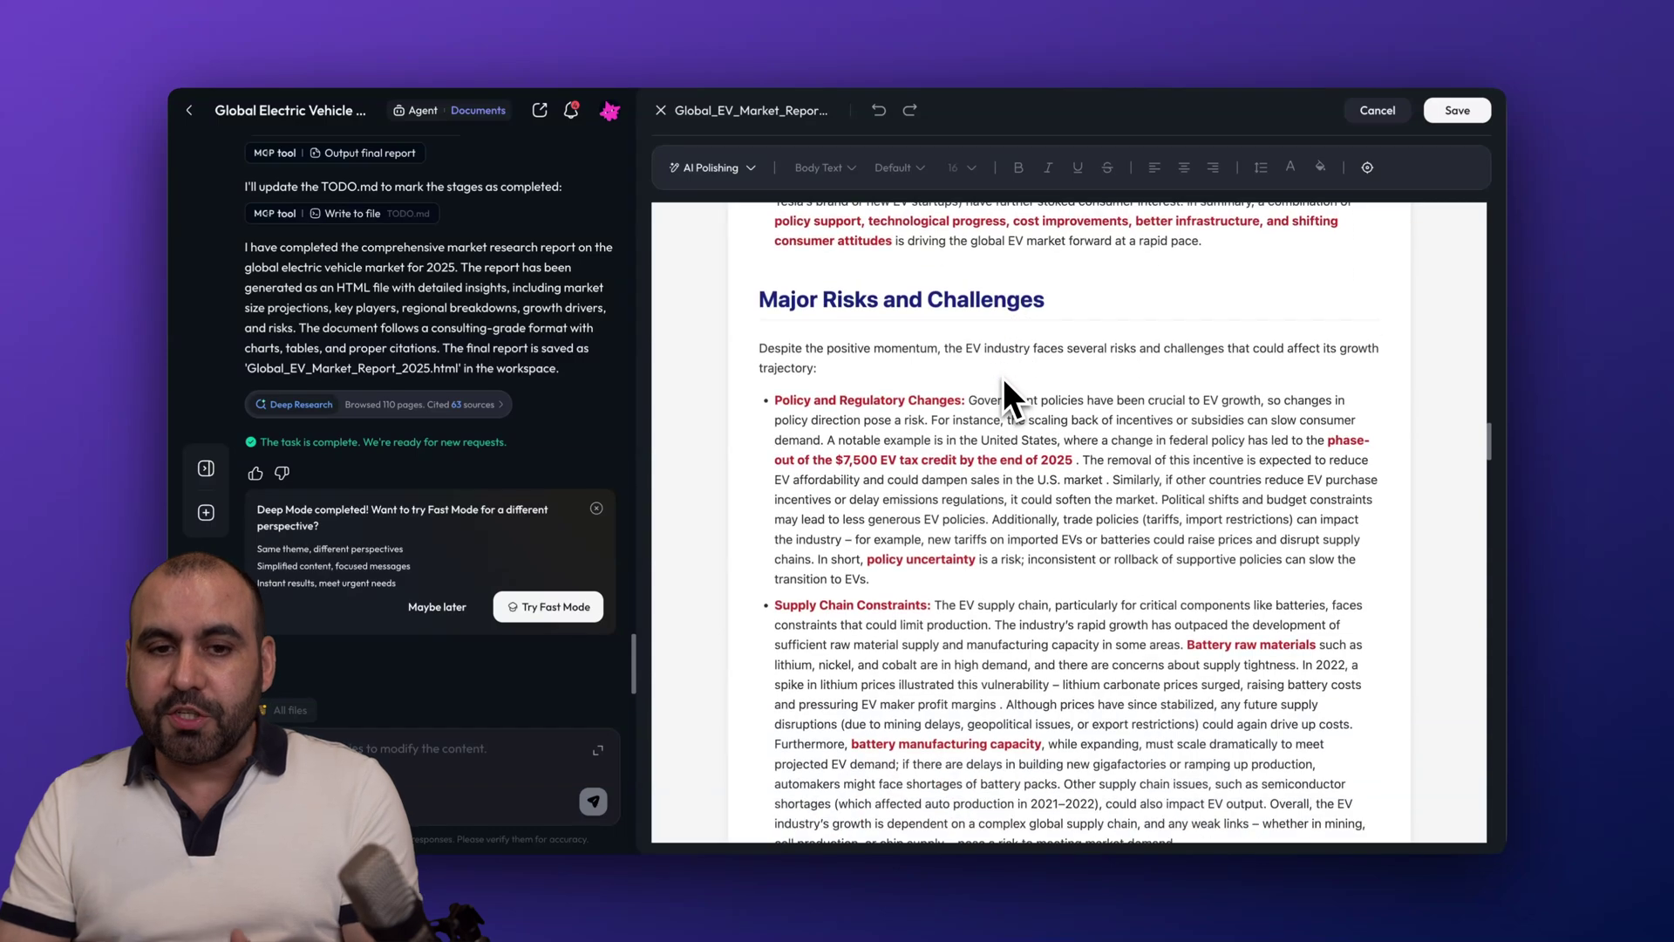
scroll(1003, 379, up, 20)
scroll(1003, 381, up, 8)
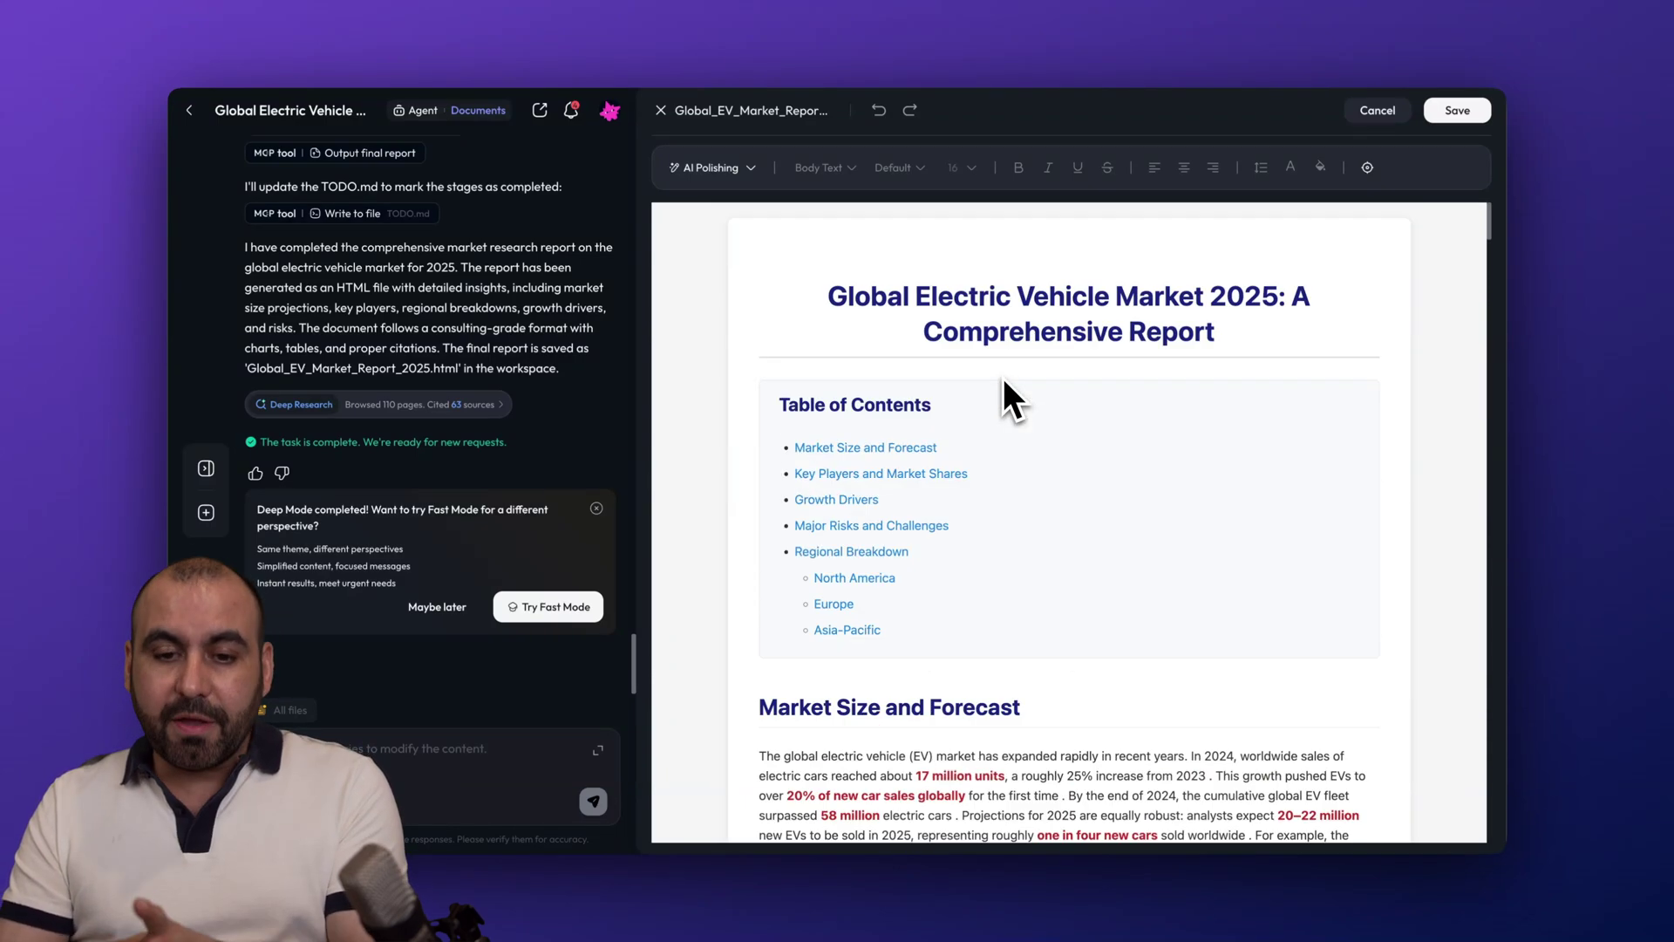